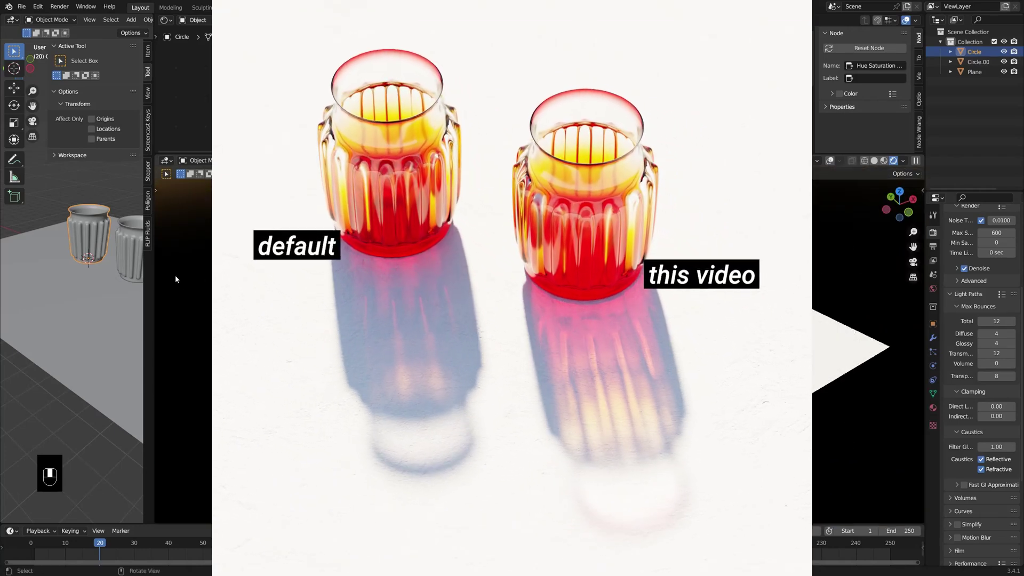
# Tilt the selected ribbed glass freely and raise it about 0.87 m along Z above the plane
pyautogui.press('g')
pyautogui.press('r')
pyautogui.press('r')
pyautogui.press('g')
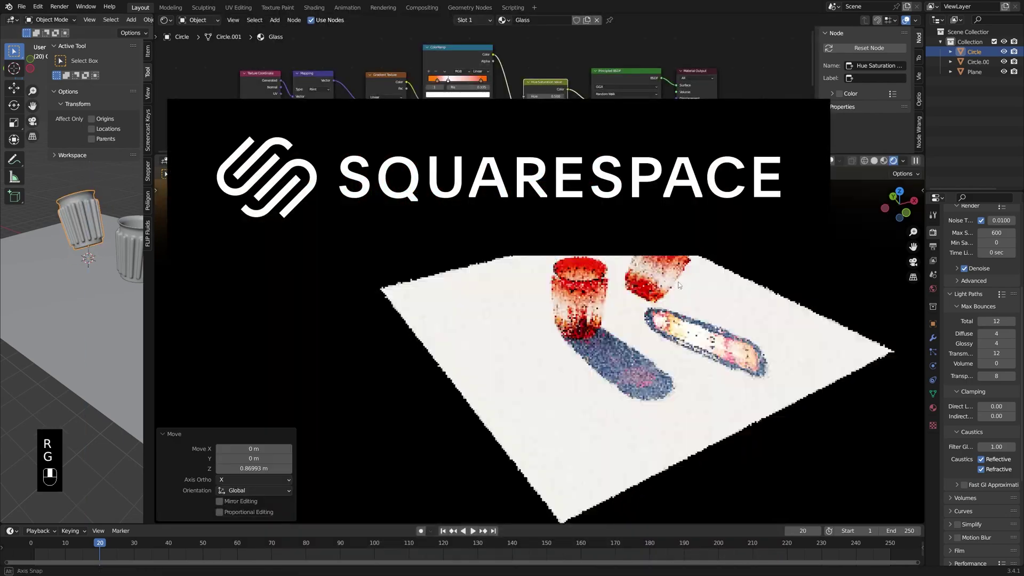
pyautogui.moveTo(640, 331); pyautogui.dragTo(550, 336, button='middle')
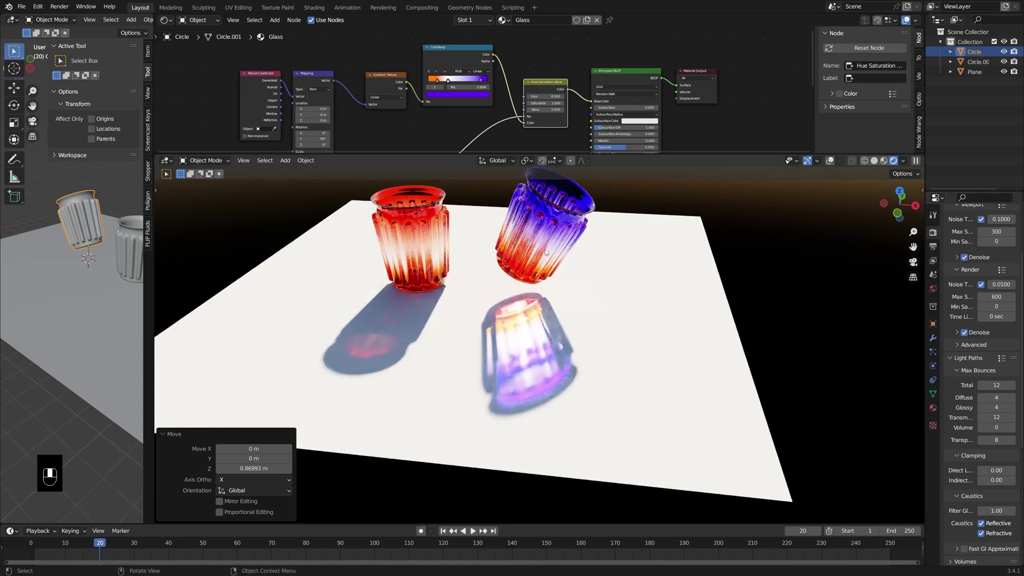
# Assign the existing Glass material to the upright glass in place of GlassNOmod
pyautogui.click(436, 254)
pyautogui.click(503, 20)
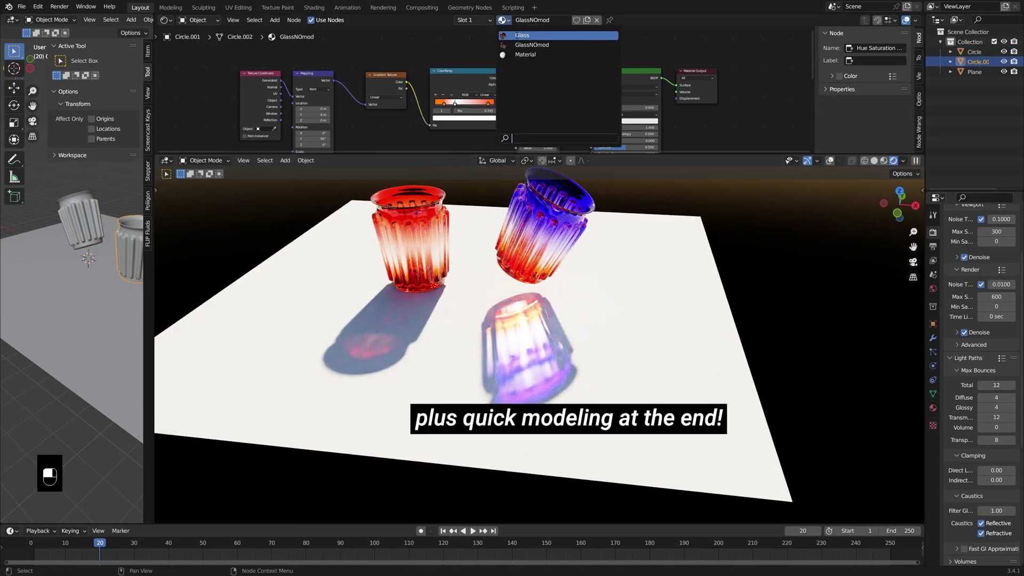
pyautogui.click(516, 36)
pyautogui.keyDown('shift'); pyautogui.moveTo(499, 235); pyautogui.dragTo(521, 255, button='middle'); pyautogui.keyUp('shift')
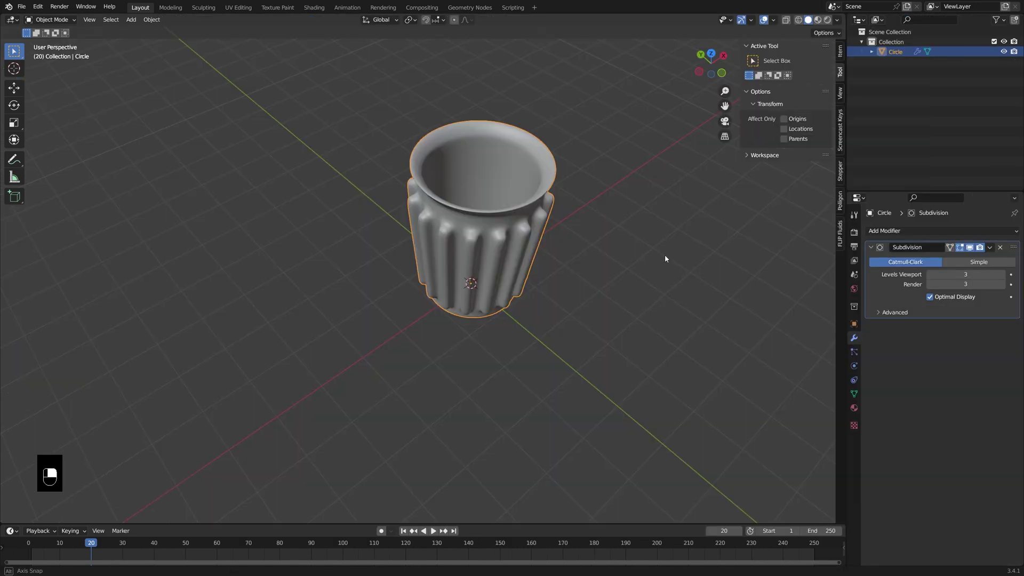
# Add a plane mesh at the base of the ribbed glass
pyautogui.moveTo(665, 255); pyautogui.dragTo(501, 229, button='middle')
pyautogui.scroll(-2, 501, 230)
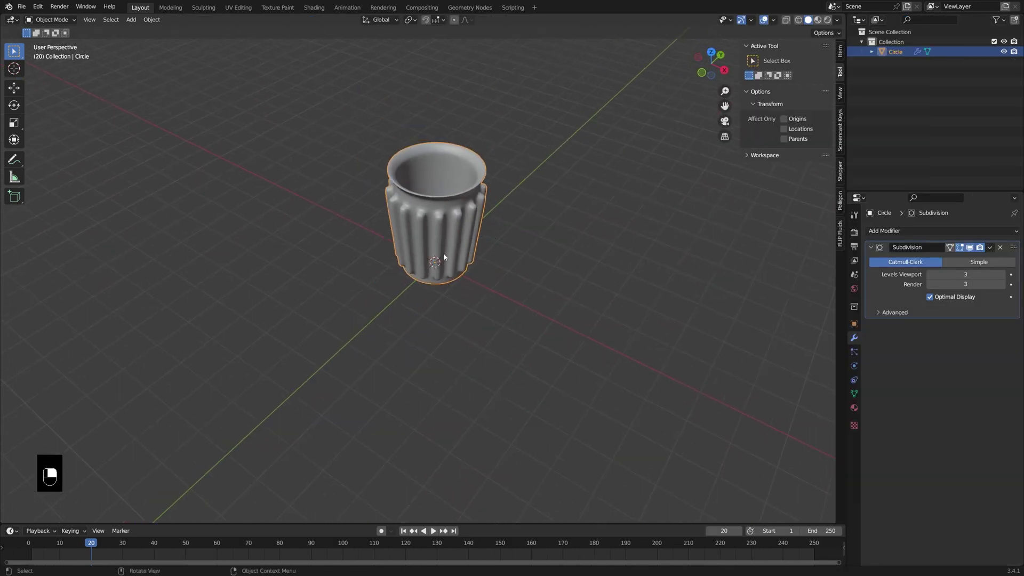
pyautogui.moveTo(443, 256); pyautogui.dragTo(528, 241, button='middle')
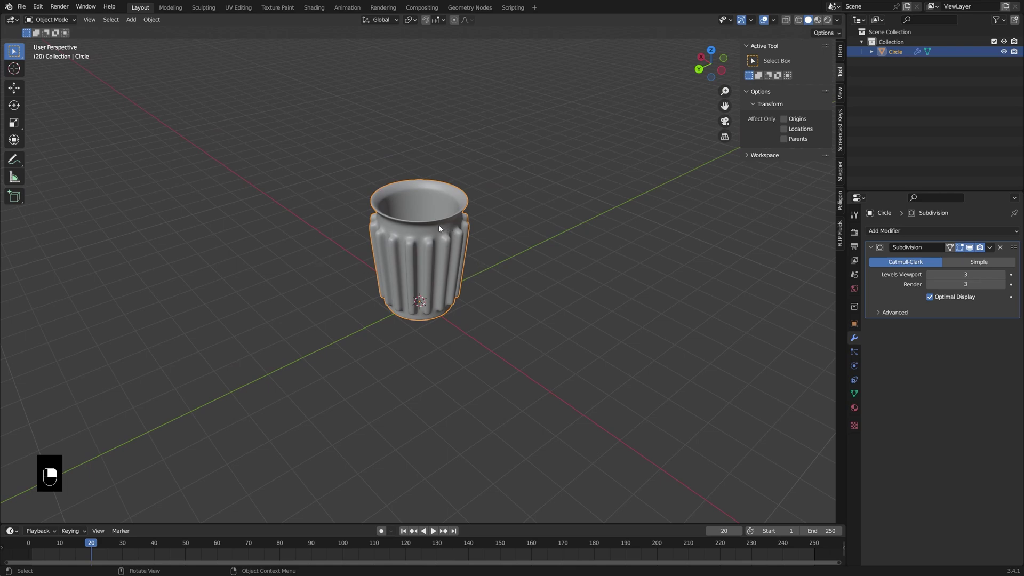
pyautogui.keyDown('shift'); pyautogui.moveTo(438, 251); pyautogui.dragTo(438, 233, button='middle'); pyautogui.keyUp('shift')
pyautogui.hotkey('shift', 'a')
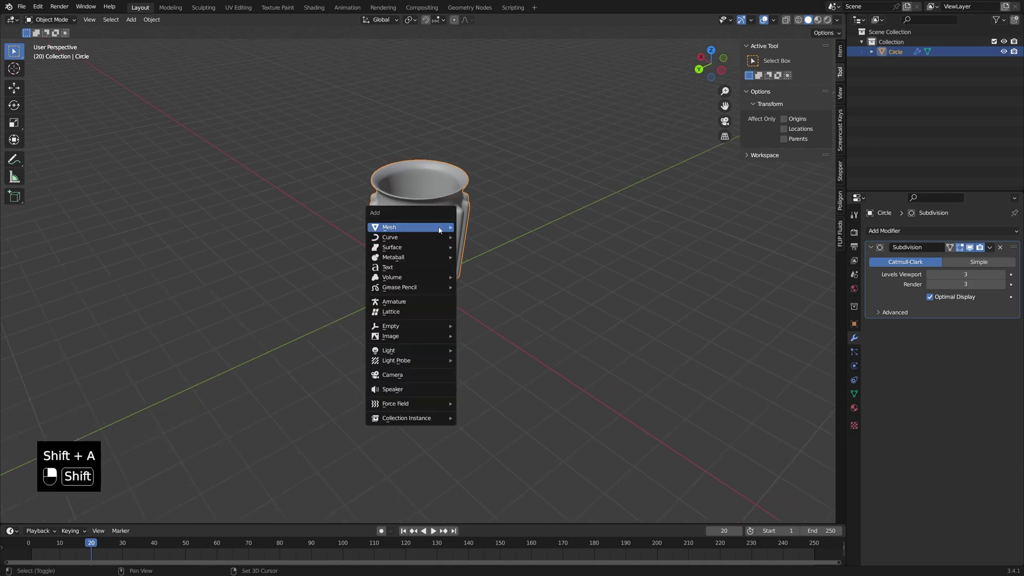
pyautogui.moveTo(389, 227)
pyautogui.click(489, 233)
pyautogui.scroll(-2, 455, 233)
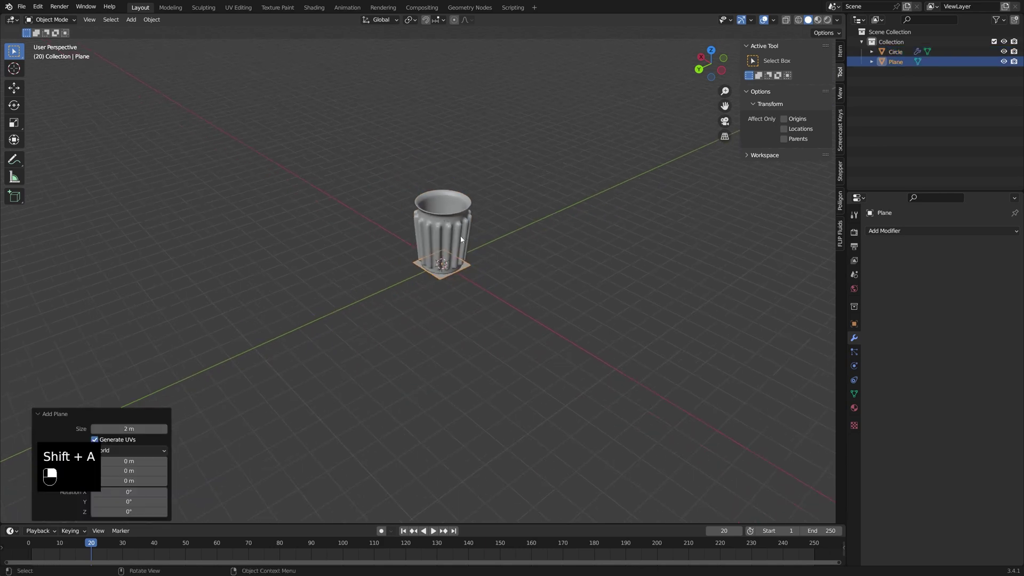
# Scale the plane's mesh up about 9.38 times in Edit Mode to make a large floor
pyautogui.press('Tab')
pyautogui.press('s')
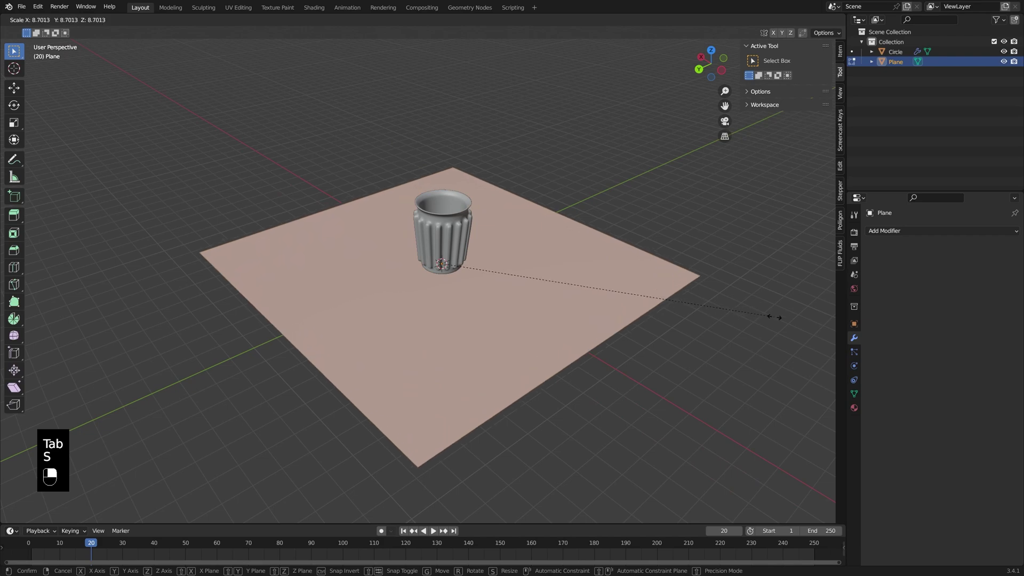
pyautogui.click(801, 315)
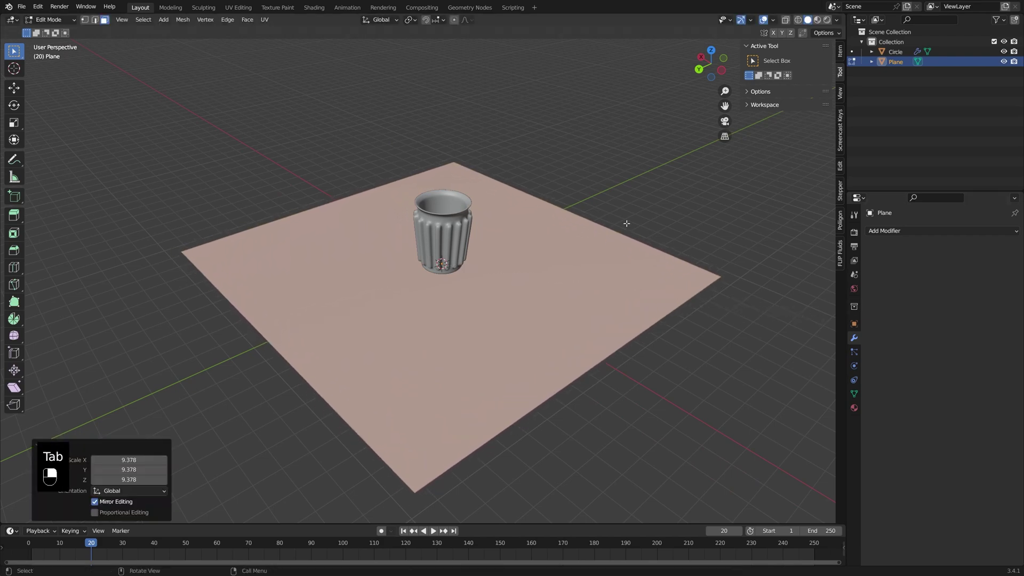
pyautogui.press('Tab')
pyautogui.moveTo(547, 224); pyautogui.dragTo(444, 256, button='middle')
# Select the glass and split the 3D viewport vertically, with the new half divided horizontally into two stacked viewports
pyautogui.click(442, 218)
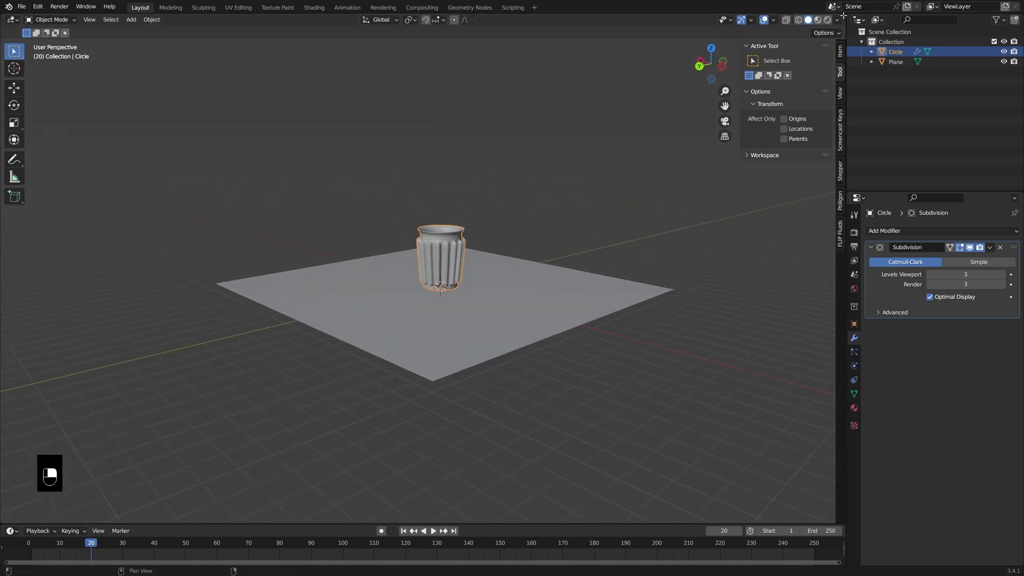
pyautogui.moveTo(843, 15); pyautogui.dragTo(378, 26)
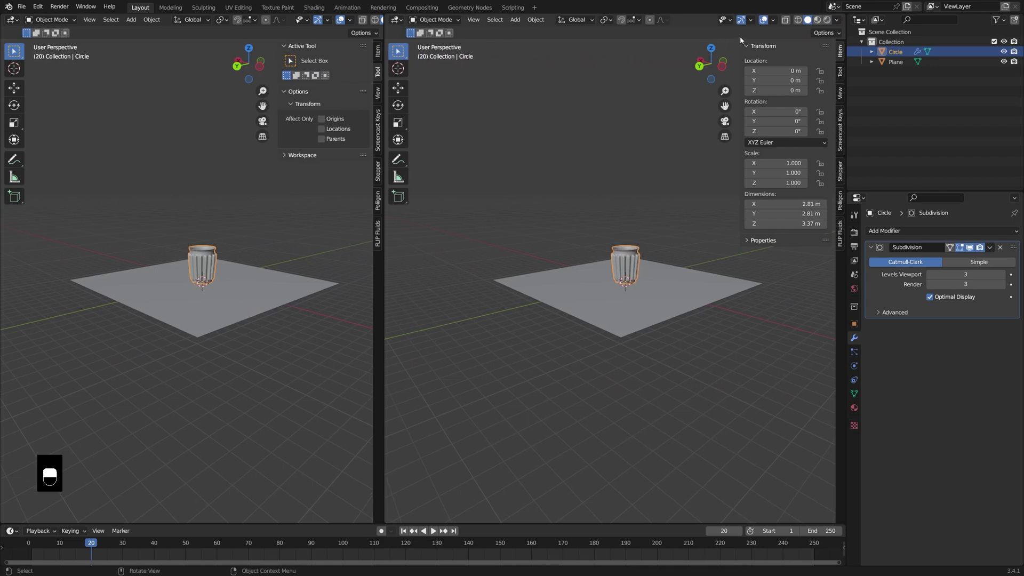
pyautogui.moveTo(839, 31); pyautogui.dragTo(803, 245)
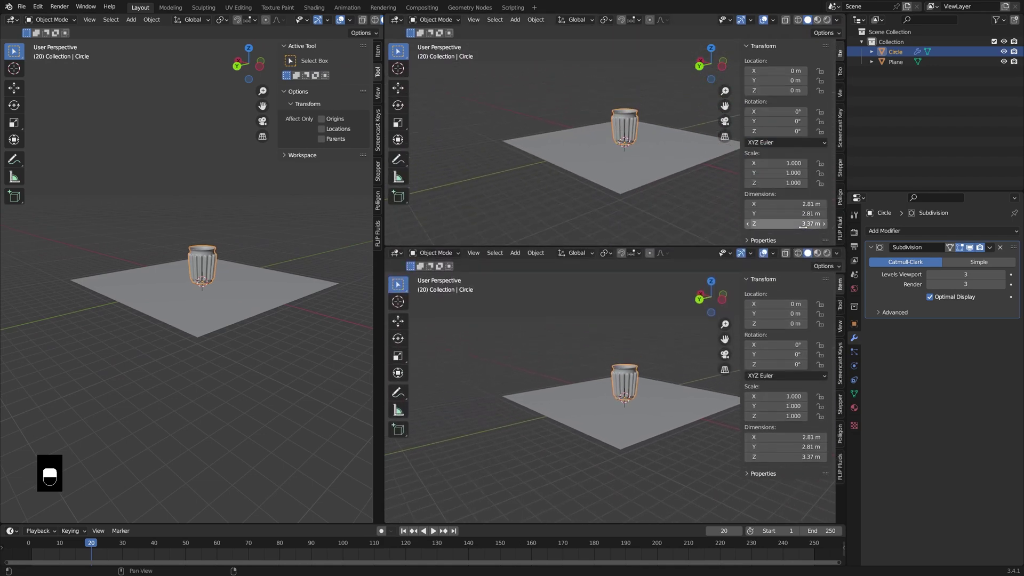
# Hide the sidebar and toolbar in the lower viewport and switch it to rendered shading
pyautogui.press('n')
pyautogui.press('t')
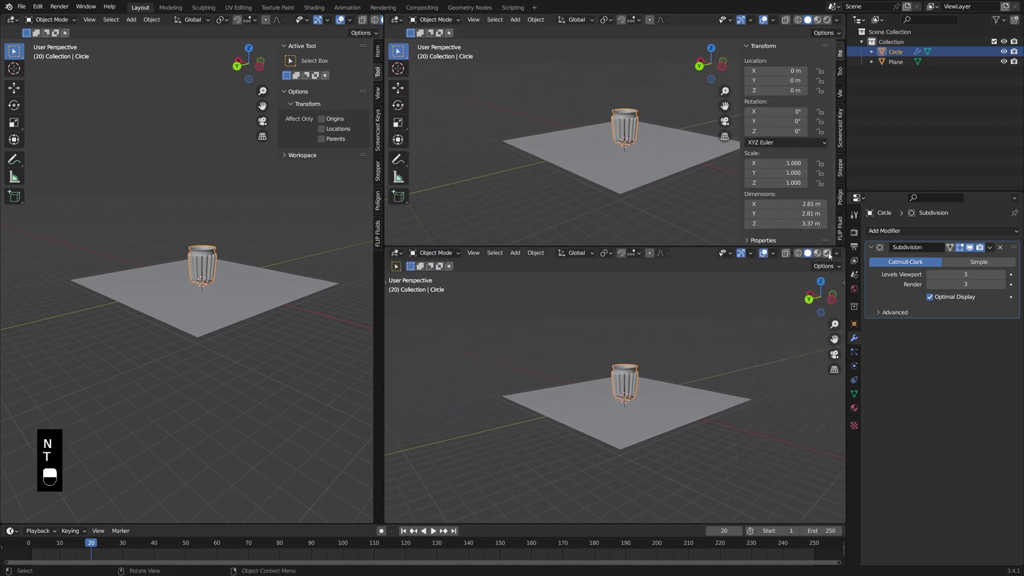
pyautogui.scroll(3, 665, 381)
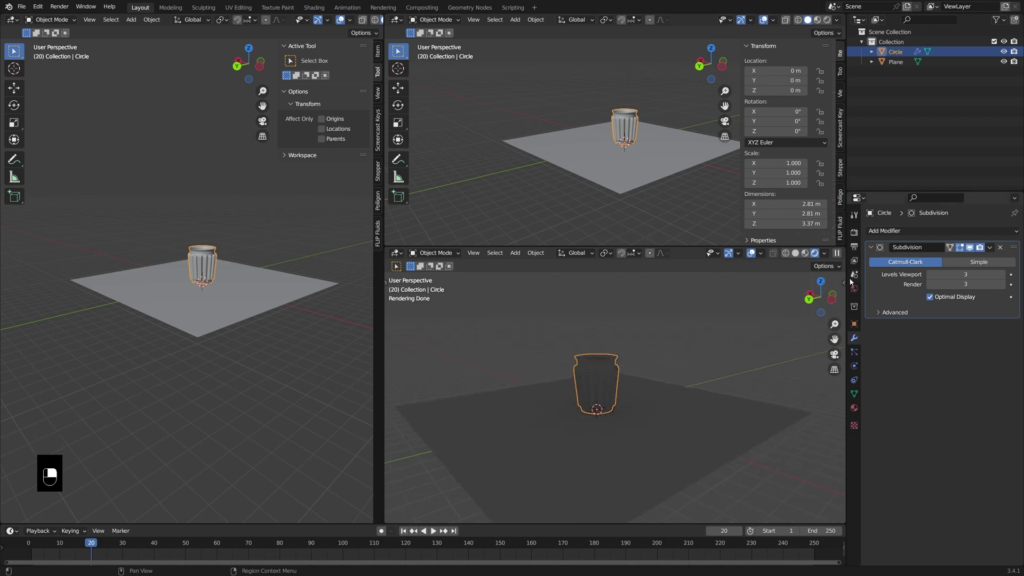
# Check that the render engine is Cycles and turn the upper stacked viewport into a Shader Editor
pyautogui.click(855, 232)
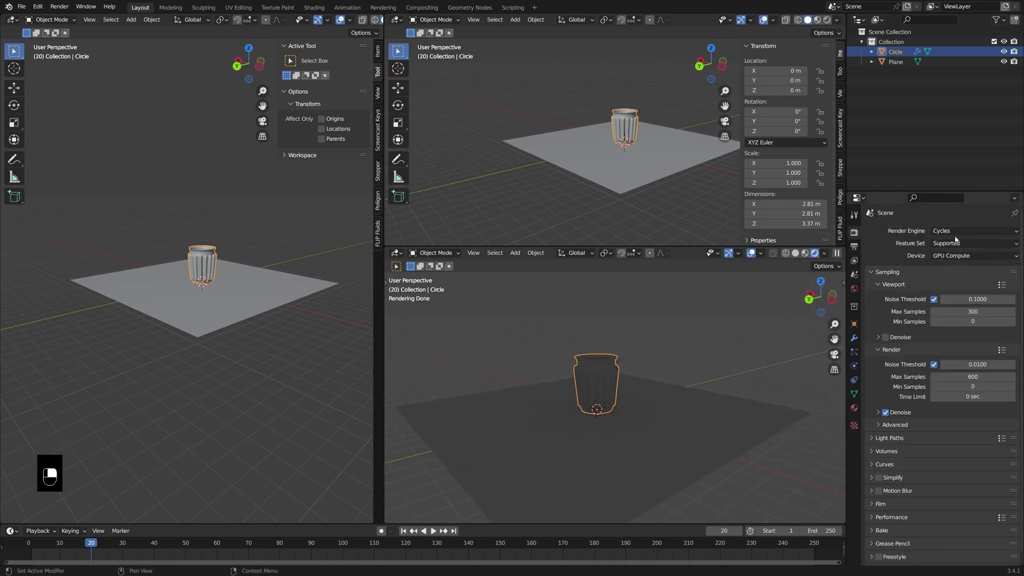
pyautogui.moveTo(678, 350)
pyautogui.mouseDown(button='middle')
pyautogui.moveTo(672, 378)
pyautogui.moveTo(676, 364)
pyautogui.mouseUp(button='middle')
pyautogui.scroll(2, 631, 350)
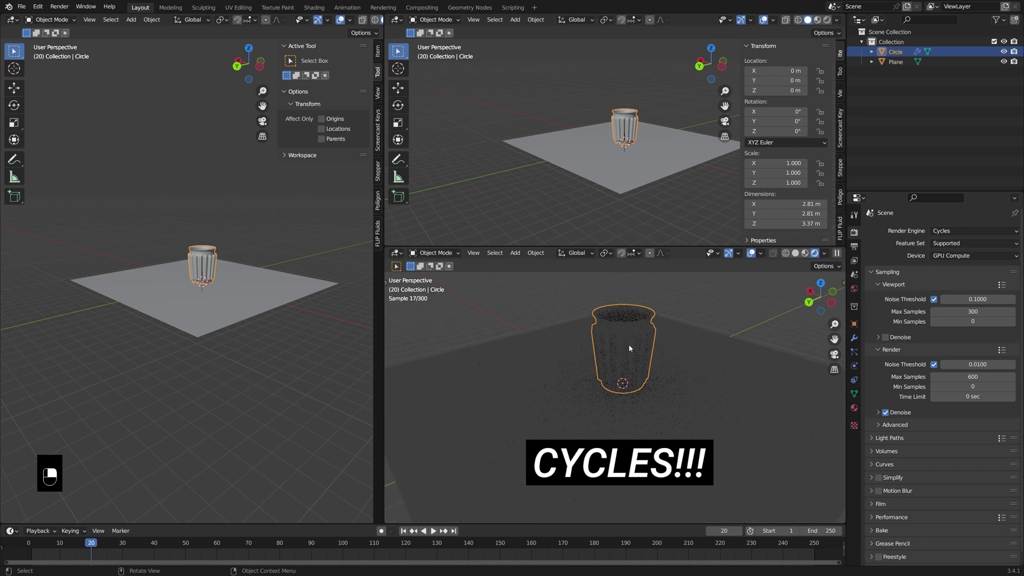
pyautogui.click(394, 20)
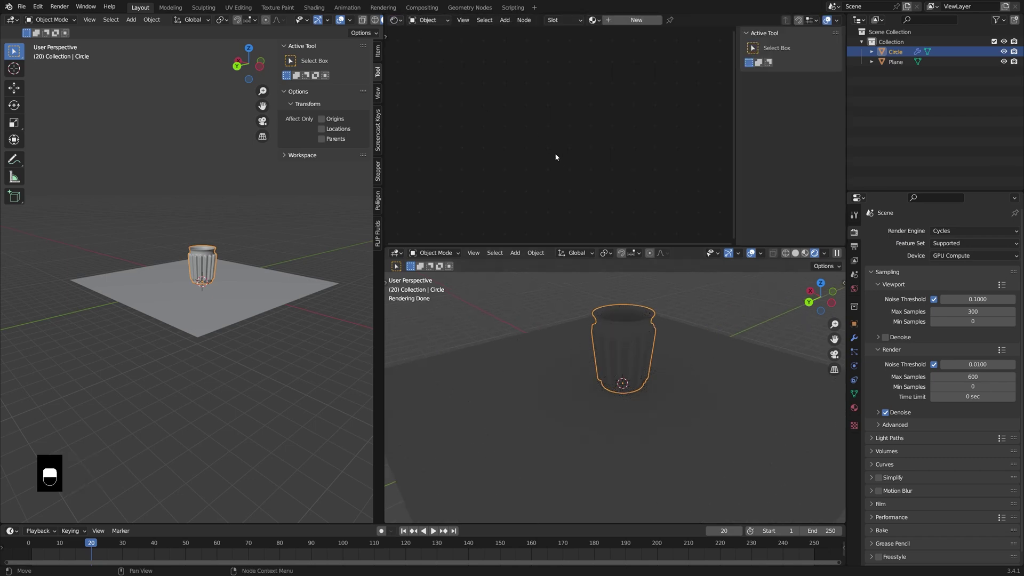
# Use a Sky Texture of type Nishita as the world background color
pyautogui.click(855, 289)
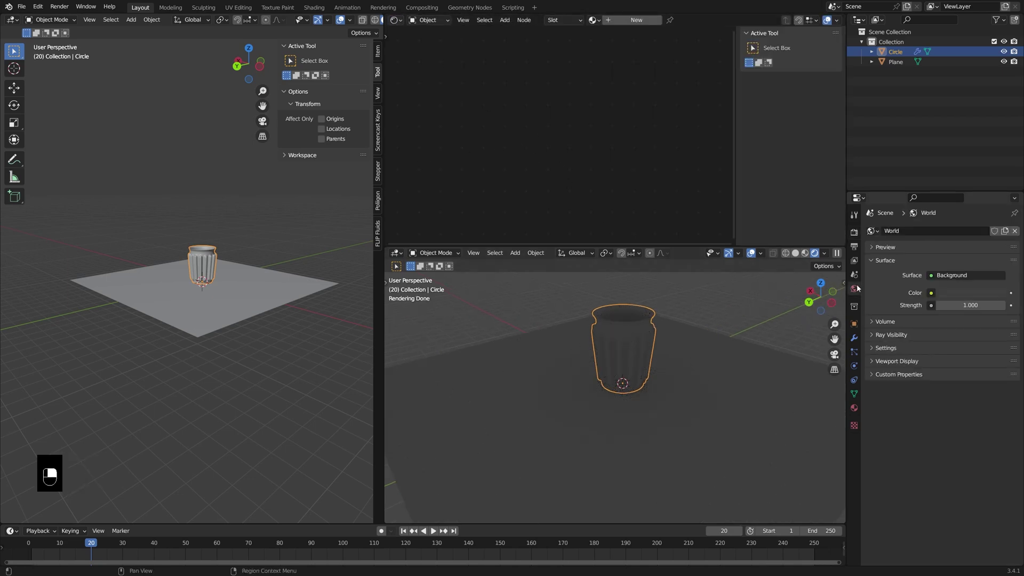
pyautogui.click(930, 293)
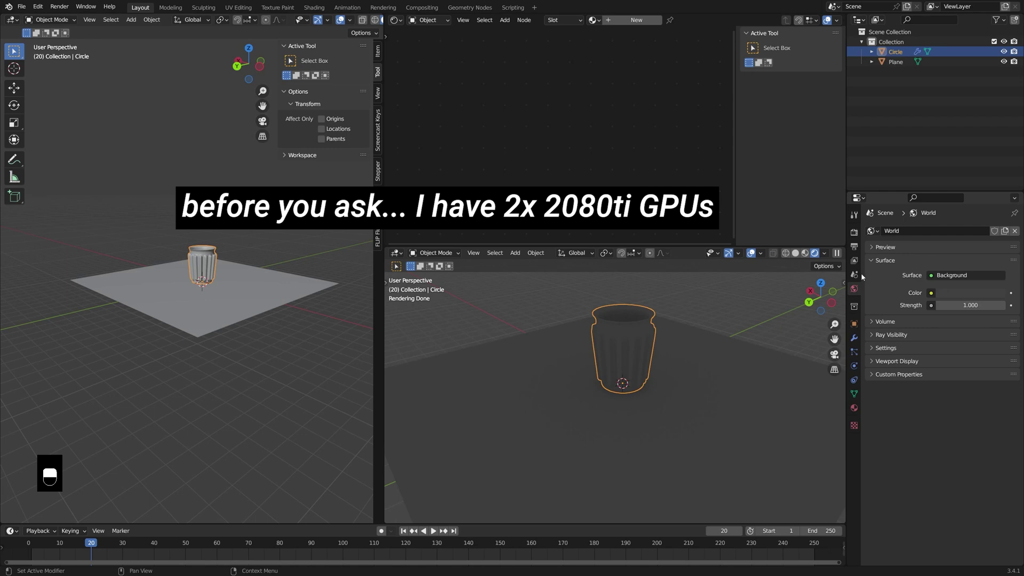
pyautogui.click(930, 293)
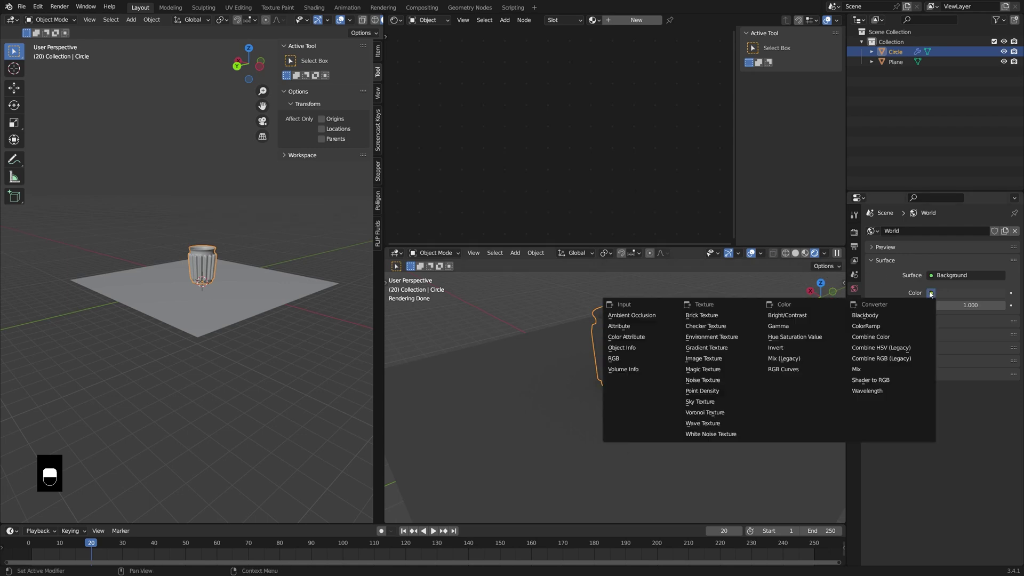
pyautogui.click(715, 402)
pyautogui.click(955, 305)
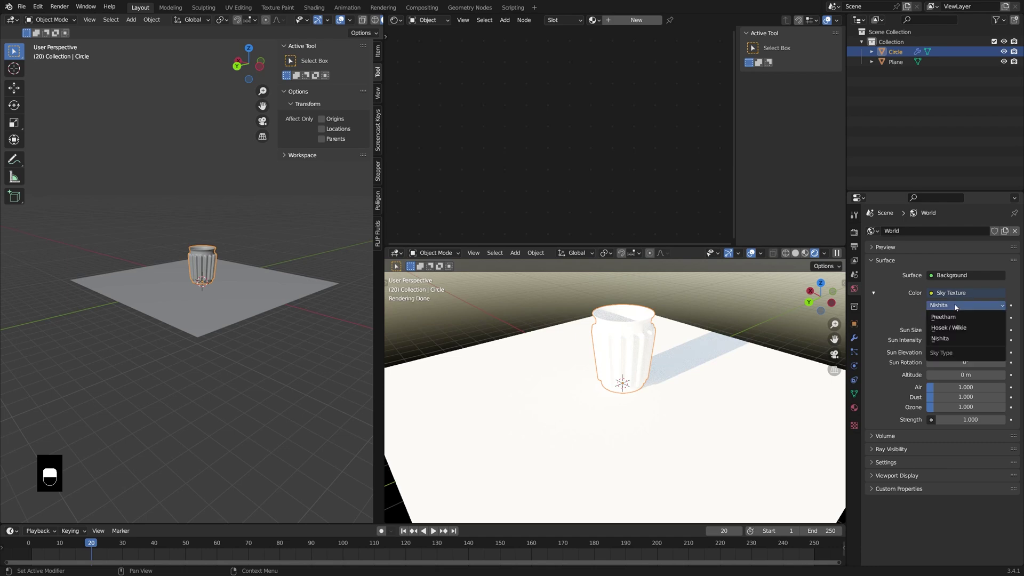
pyautogui.click(978, 338)
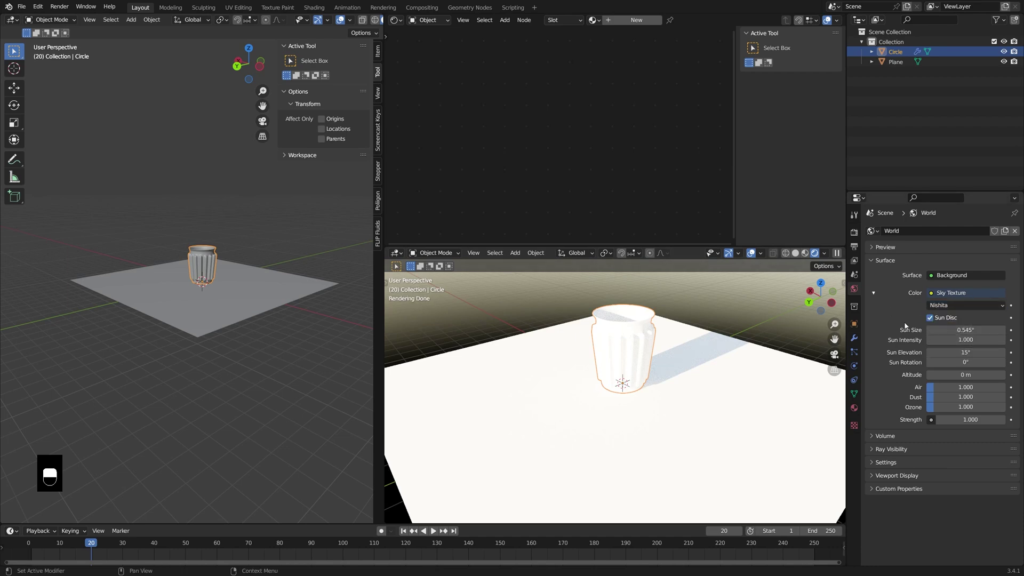
# Set the sky's sun elevation to about 33.4° and turn off the overlays in the rendered viewport
pyautogui.moveTo(965, 362); pyautogui.dragTo(1018, 362)
pyautogui.rightClick(966, 362)
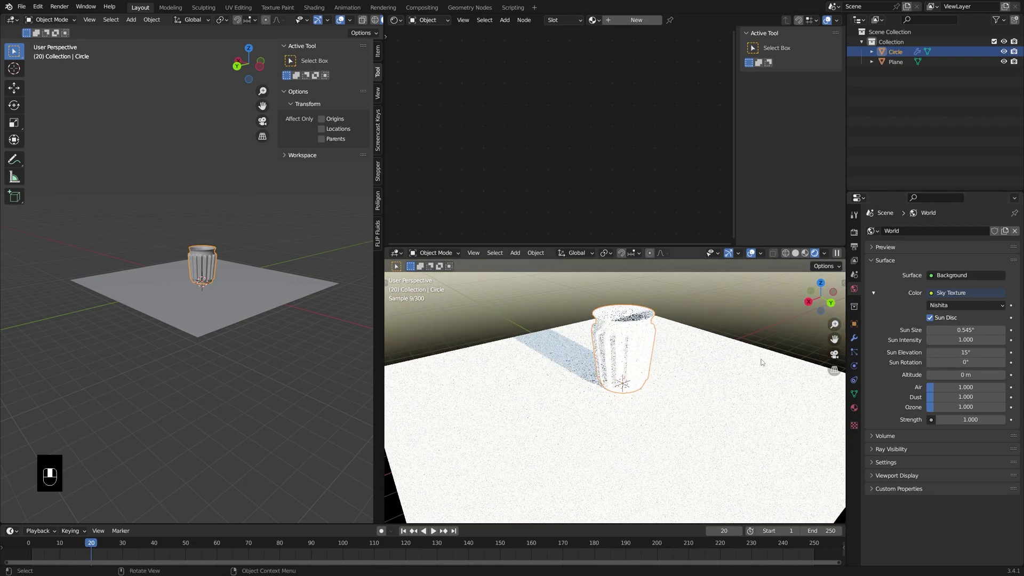
pyautogui.press('KP_8')
pyautogui.press('KP_7')
pyautogui.moveTo(768, 363); pyautogui.dragTo(712, 301, button='middle')
pyautogui.moveTo(965, 352)
pyautogui.mouseDown()
pyautogui.moveTo(998, 352)
pyautogui.moveTo(952, 352)
pyautogui.mouseUp()
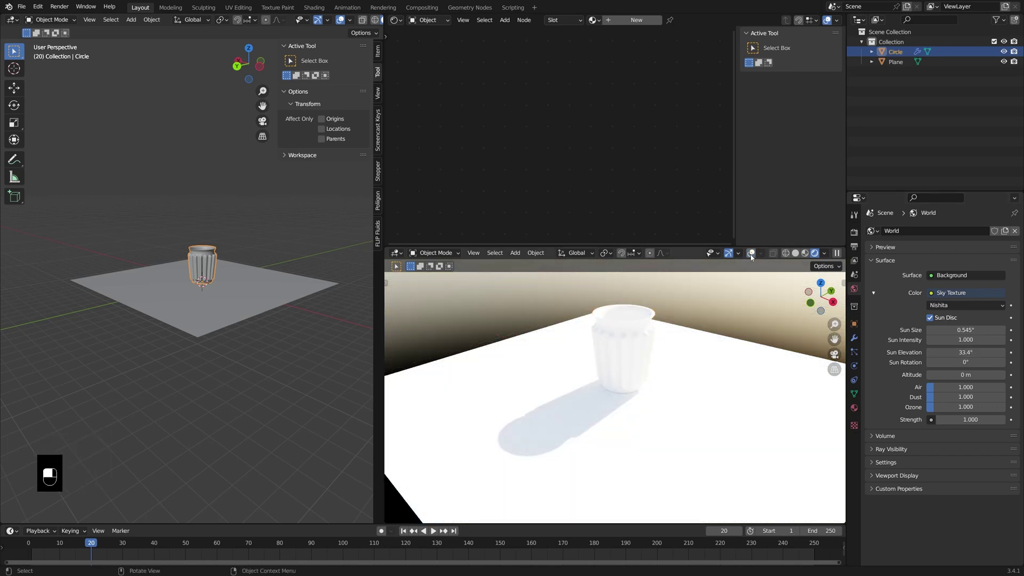
# Create a new material on the ribbed glass and name it Glass
pyautogui.click(632, 20)
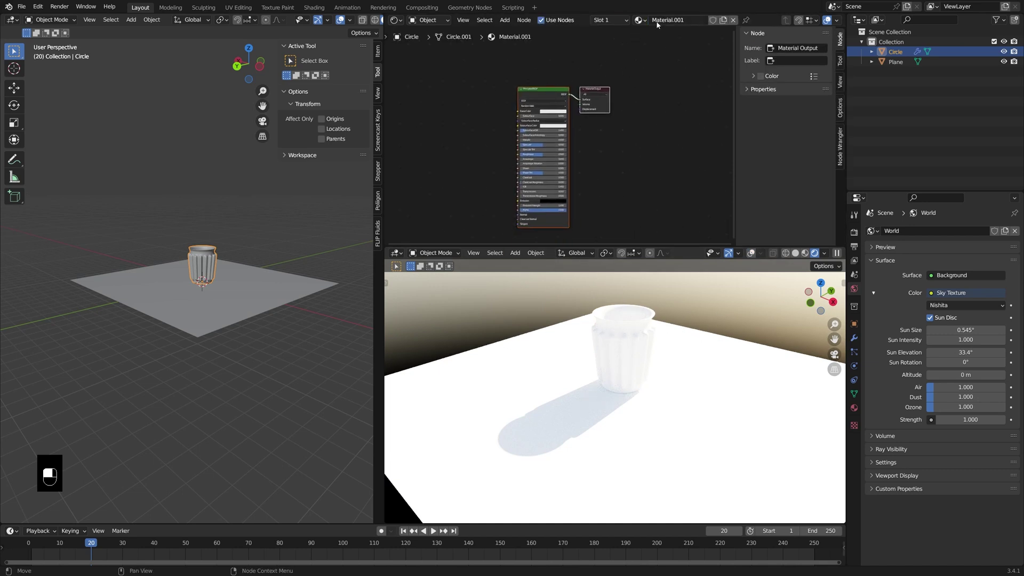
pyautogui.write('Glass')
pyautogui.press('Return')
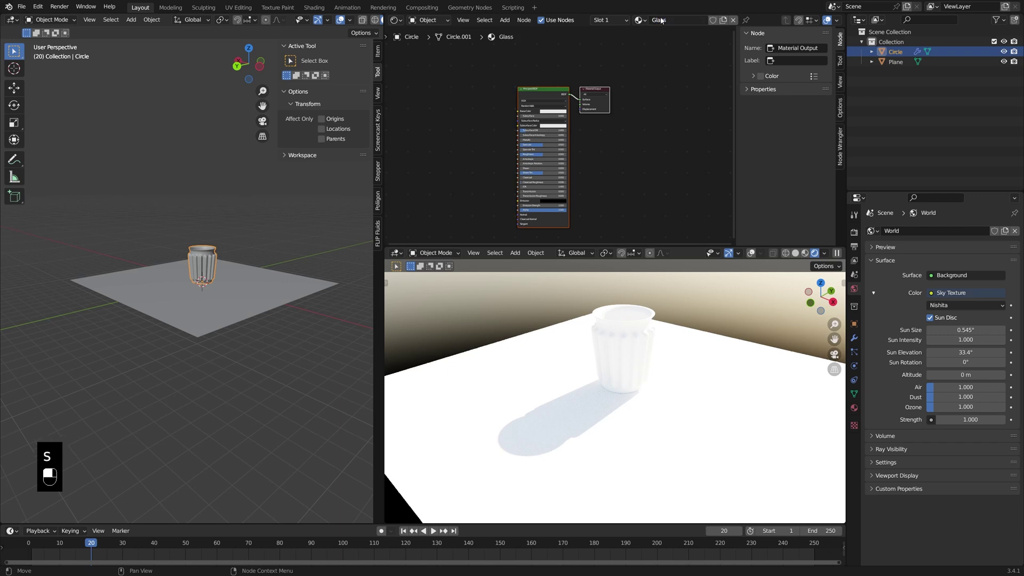
# Set the Principled BSDF's roughness to about 0.024 and its transmission to 1.000
pyautogui.press('Home')
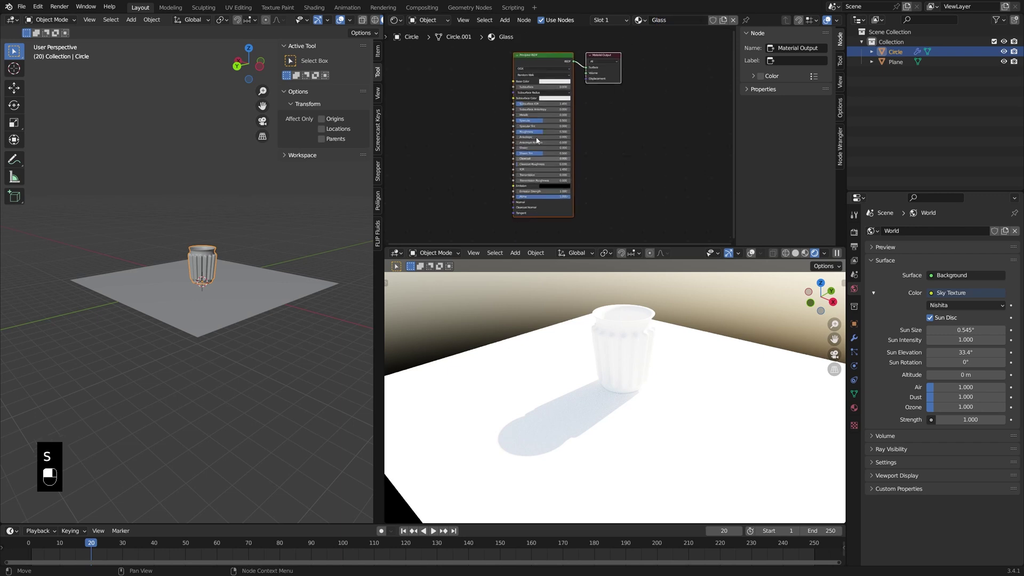
pyautogui.scroll(7, 582, 137)
pyautogui.click(590, 160)
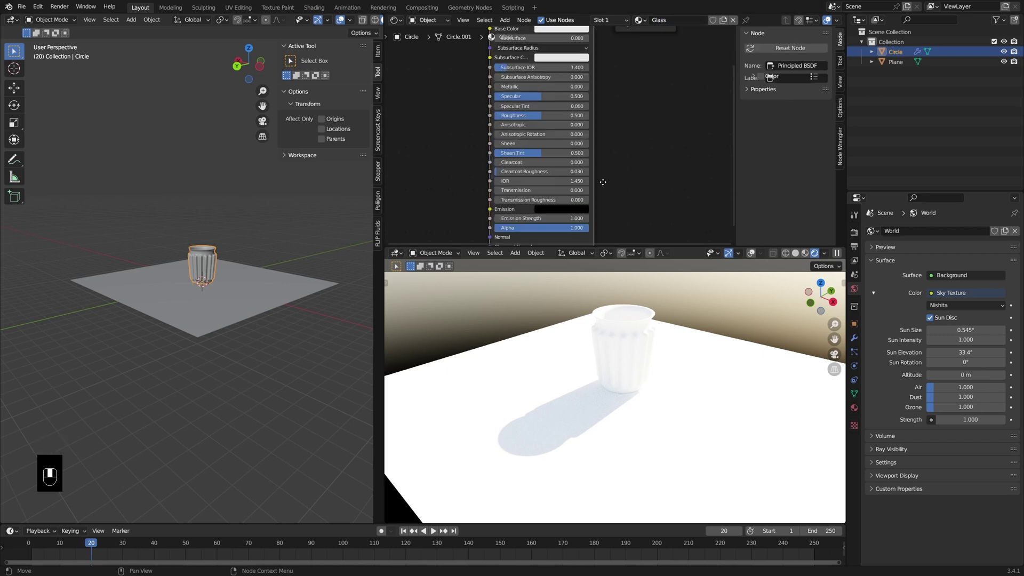
pyautogui.moveTo(600, 167); pyautogui.dragTo(612, 221, button='middle')
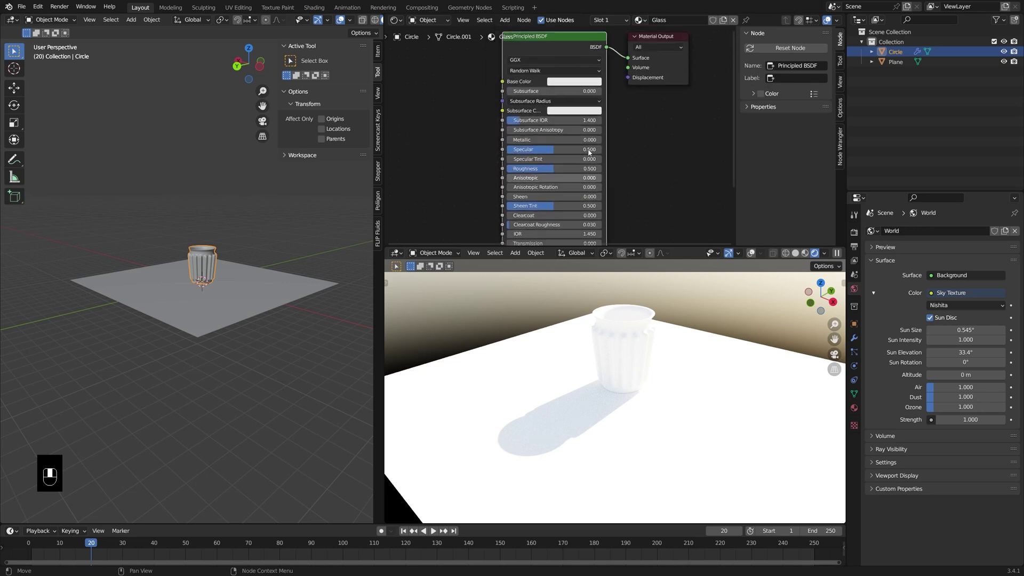
pyautogui.scroll(-2, 570, 172)
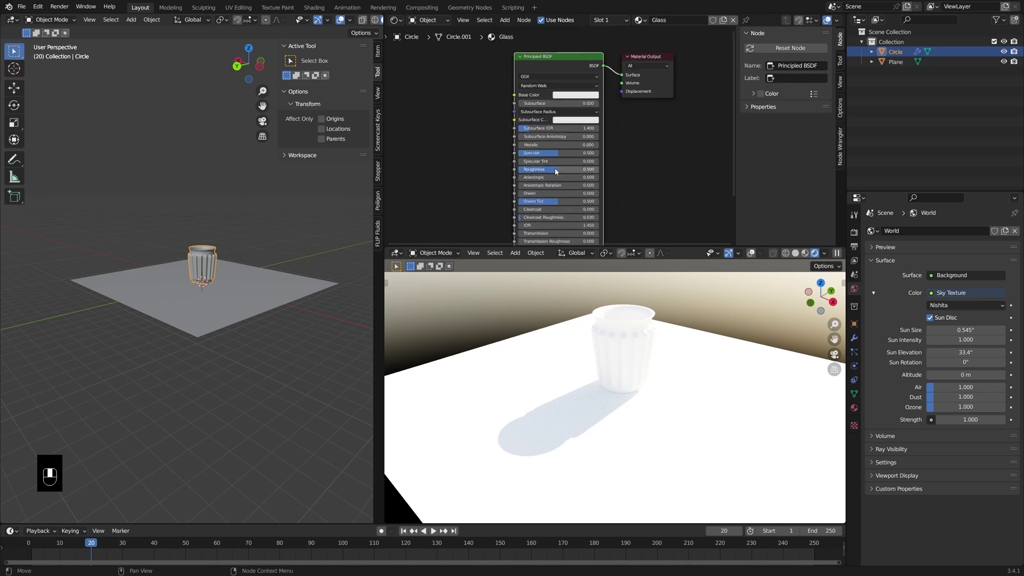
pyautogui.moveTo(558, 169); pyautogui.dragTo(520, 169)
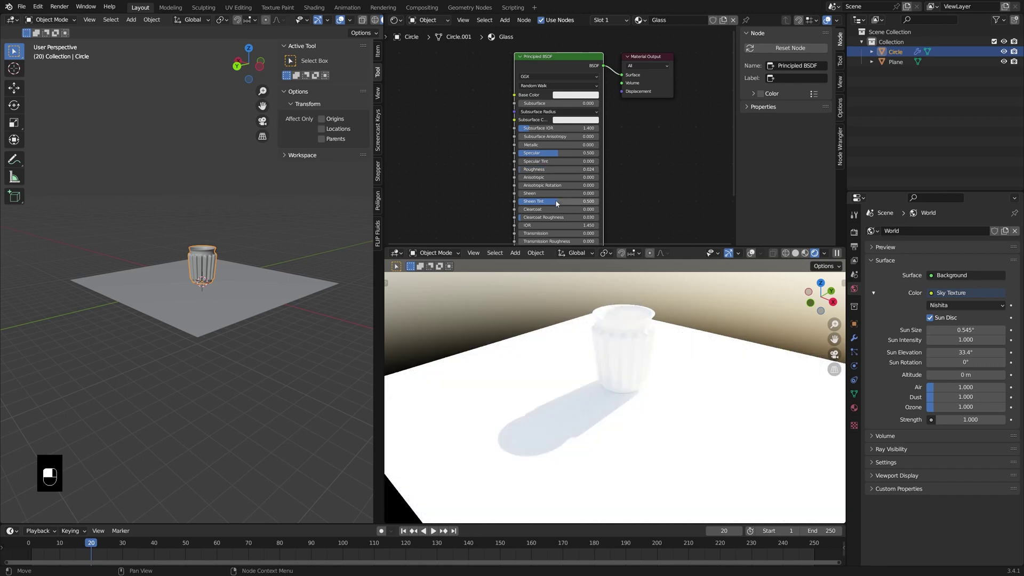
pyautogui.moveTo(556, 204); pyautogui.dragTo(559, 191, button='middle')
pyautogui.moveTo(562, 215); pyautogui.dragTo(599, 213)
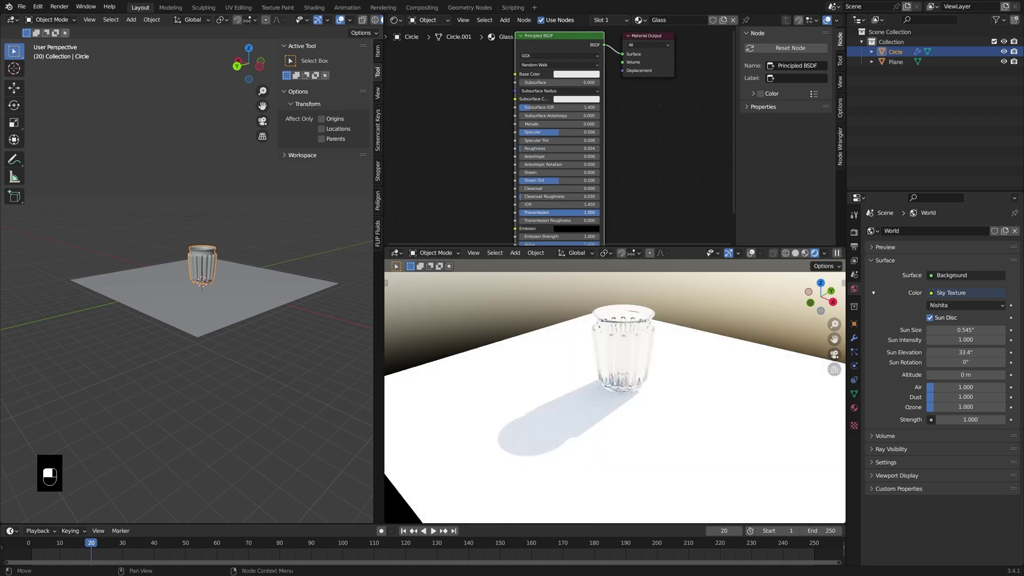
# Adjust the Glass material's roughness to 0.030
pyautogui.moveTo(667, 381); pyautogui.dragTo(646, 349, button='middle')
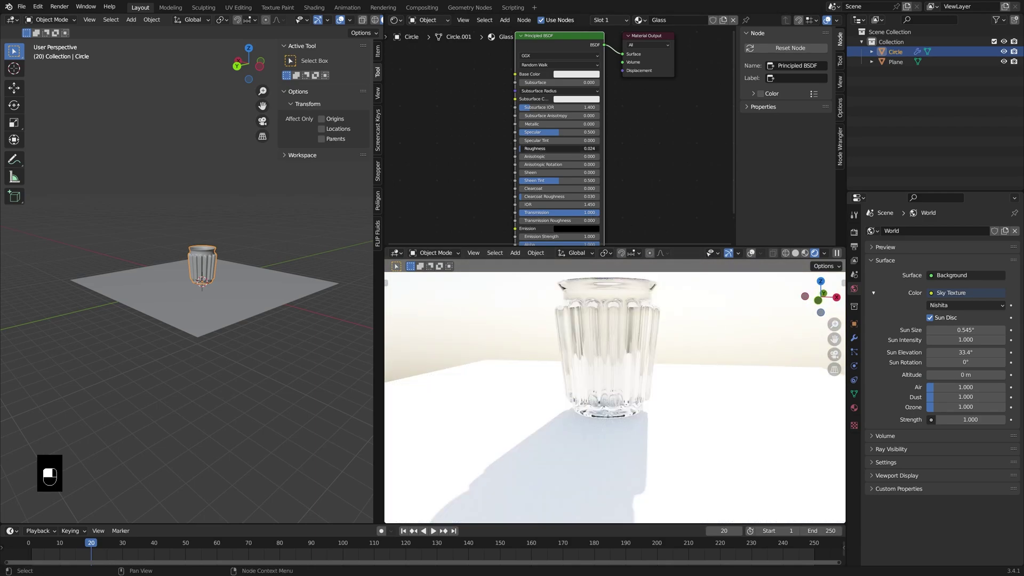
pyautogui.moveTo(521, 149)
pyautogui.mouseDown()
pyautogui.moveTo(567, 148)
pyautogui.moveTo(522, 149)
pyautogui.mouseUp()
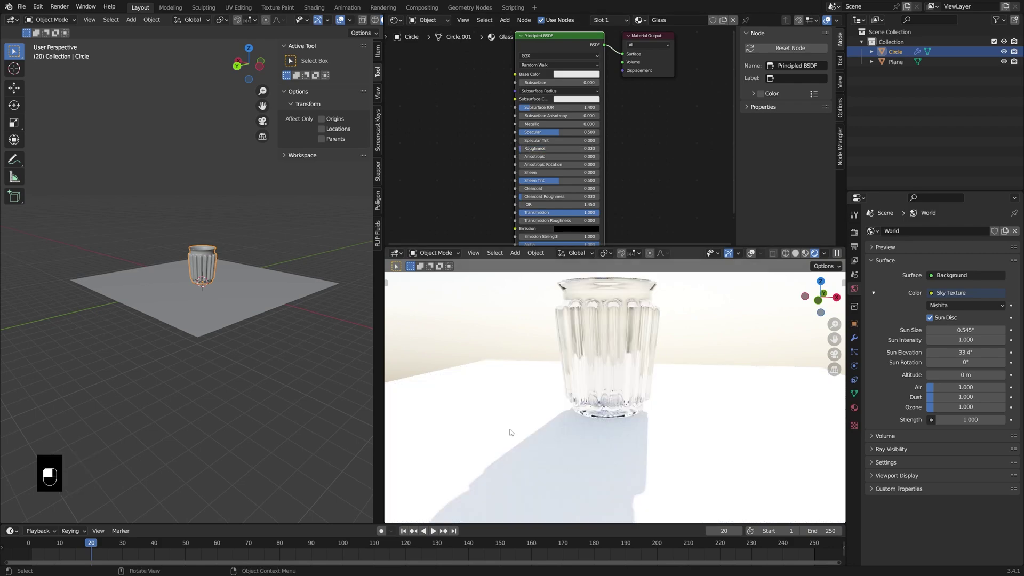
# Enable Cast Shadow Caustics on the ribbed glass object and Receive Shadow Caustics on the ground plane
pyautogui.moveTo(572, 416); pyautogui.dragTo(582, 352, button='middle')
pyautogui.scroll(-2, 581, 374)
pyautogui.moveTo(603, 400); pyautogui.dragTo(697, 323, button='middle')
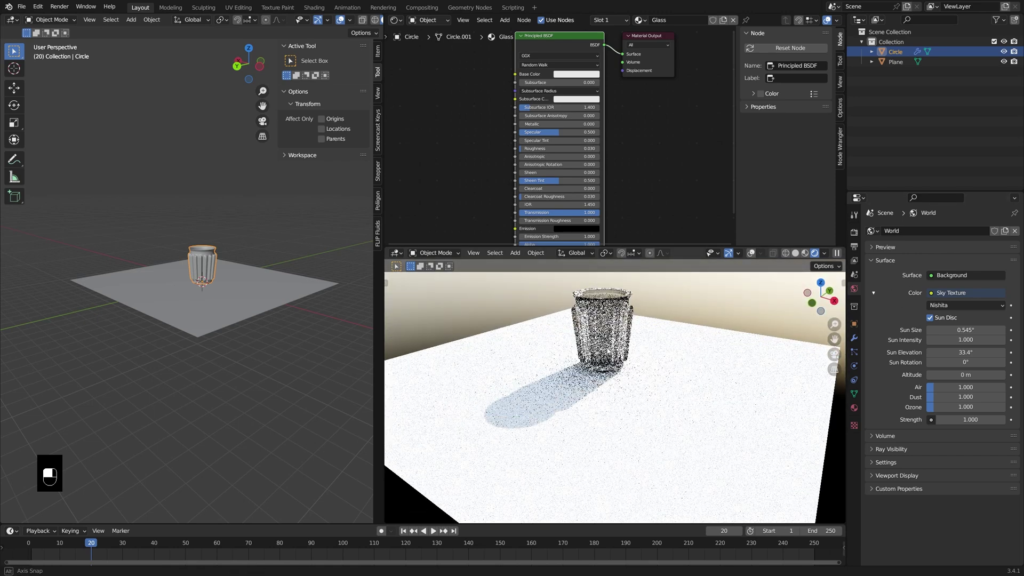
pyautogui.click(854, 325)
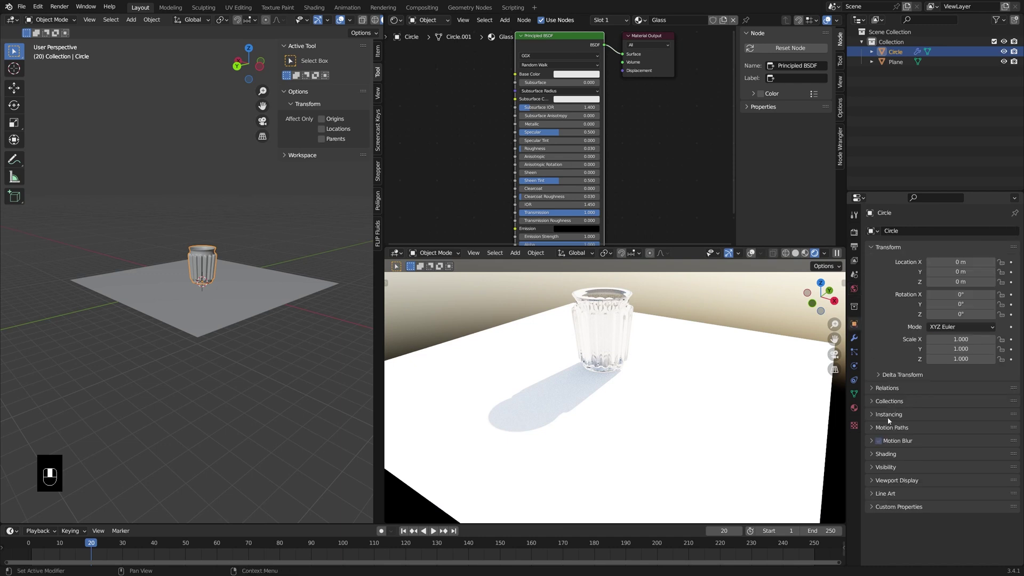
pyautogui.click(875, 454)
pyautogui.scroll(-5, 888, 452)
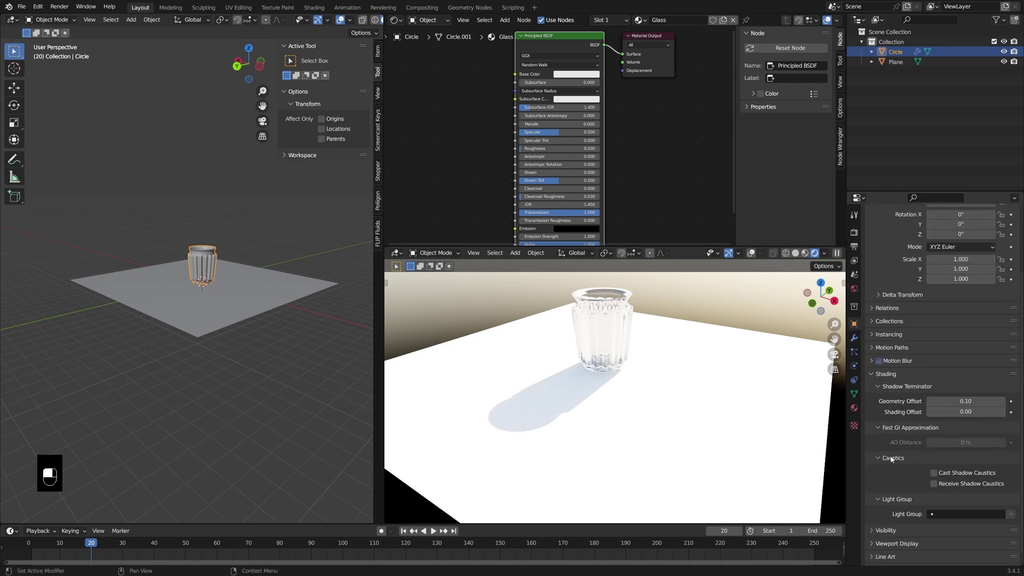
pyautogui.click(934, 474)
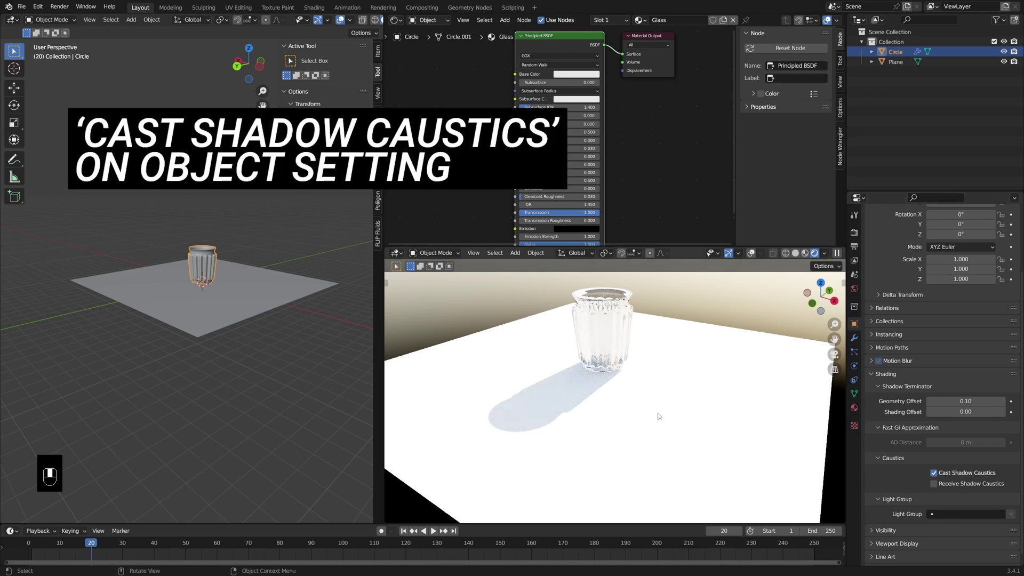
pyautogui.click(640, 444)
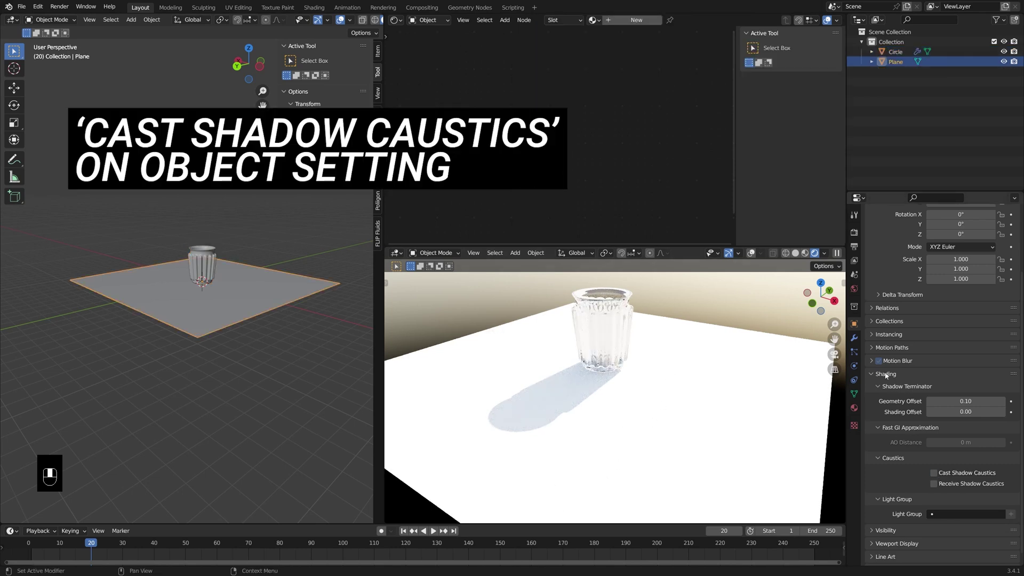
pyautogui.click(933, 484)
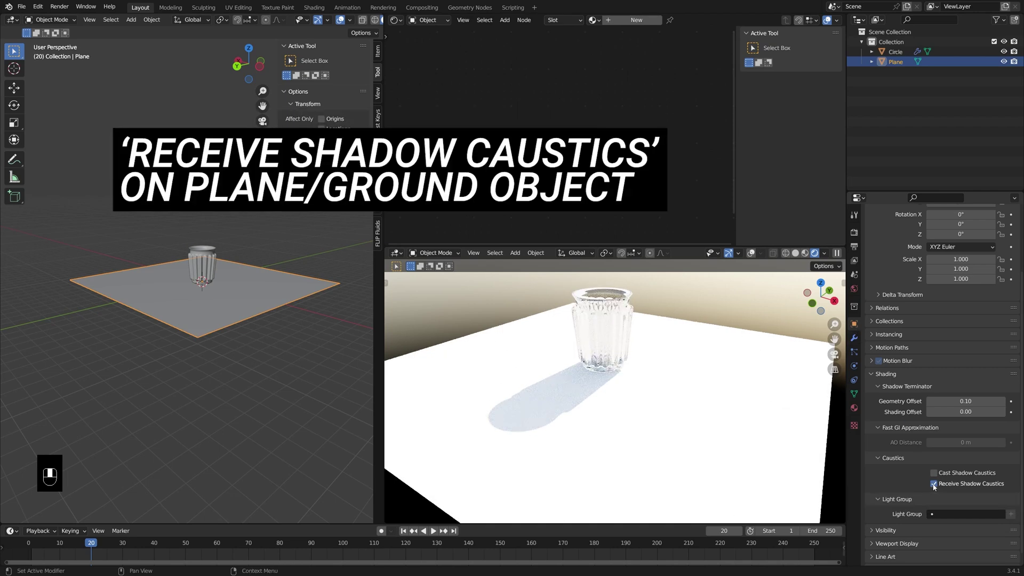
# Enable Shadow Caustics in the World's surface settings for the sky lighting
pyautogui.click(855, 291)
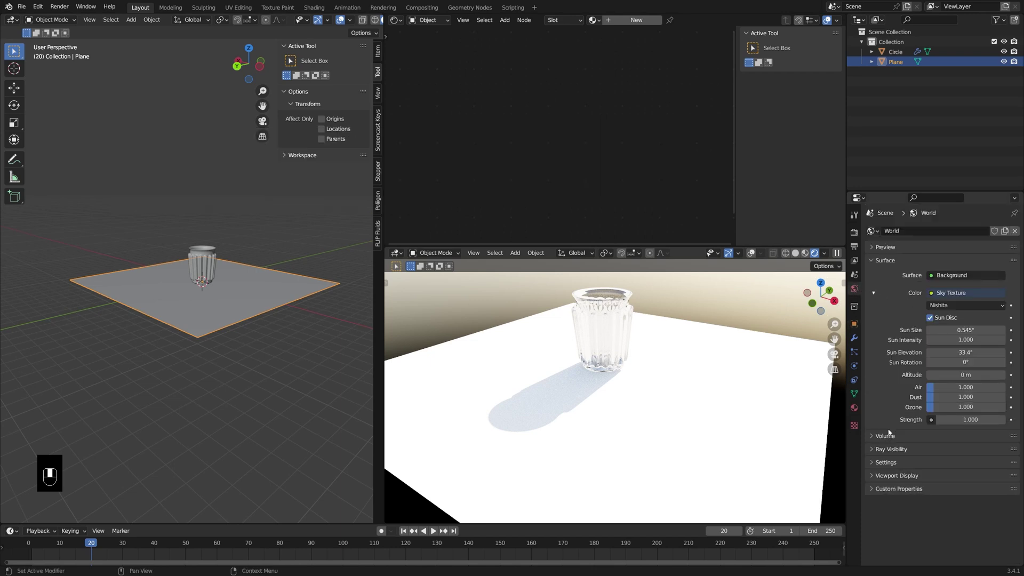
pyautogui.click(881, 463)
pyautogui.scroll(-2, 902, 453)
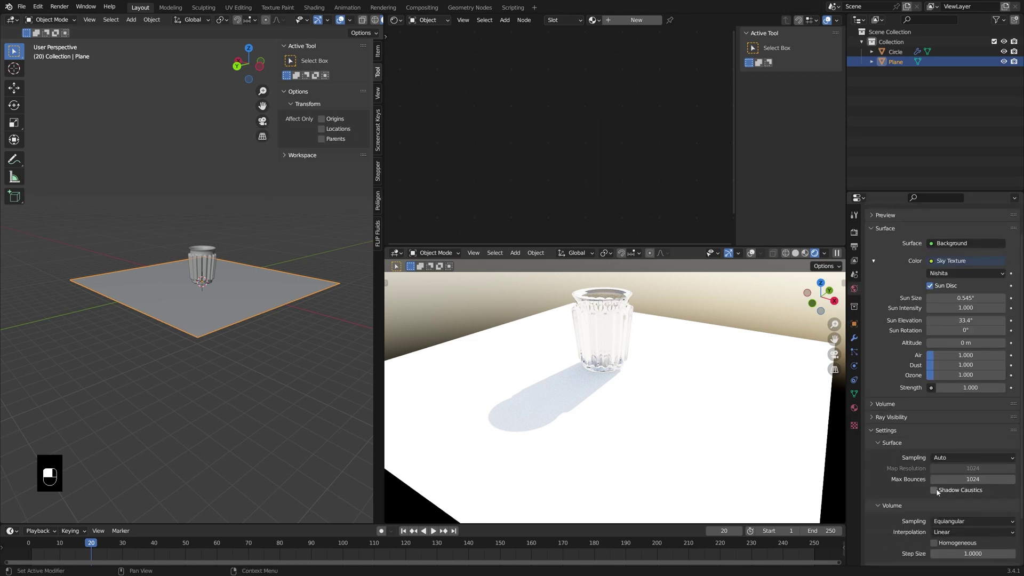
pyautogui.click(934, 490)
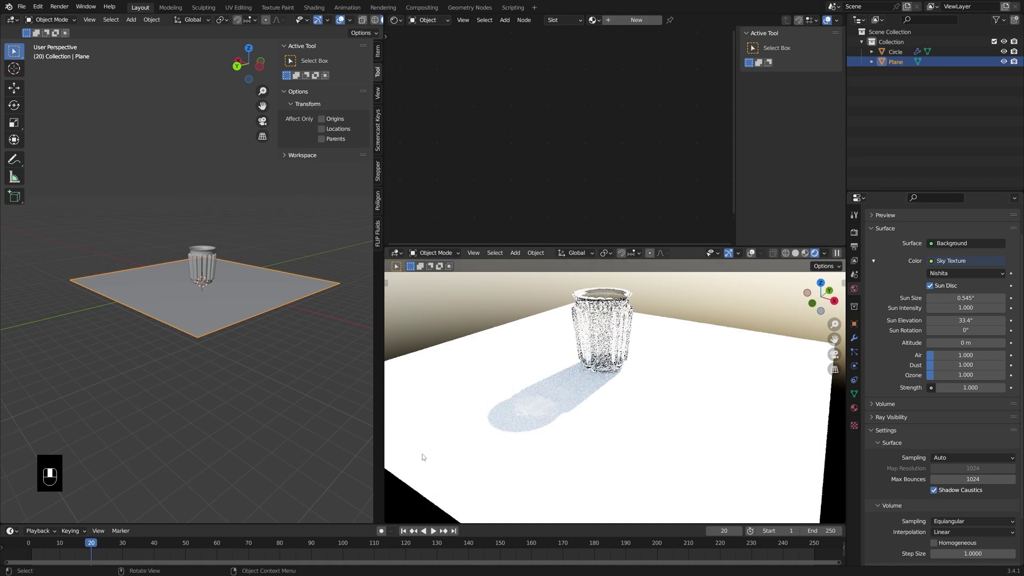
# Select the ribbed glass and try flat shading on it, checking its shadow in the rendered view
pyautogui.click(196, 262)
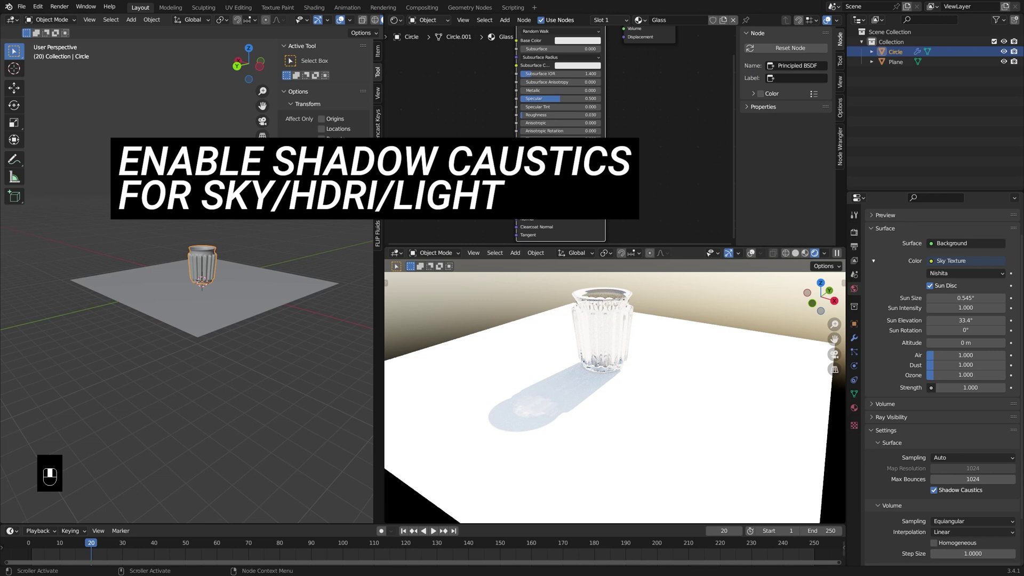
pyautogui.scroll(12, 216, 245)
pyautogui.moveTo(214, 255); pyautogui.dragTo(217, 281, button='middle')
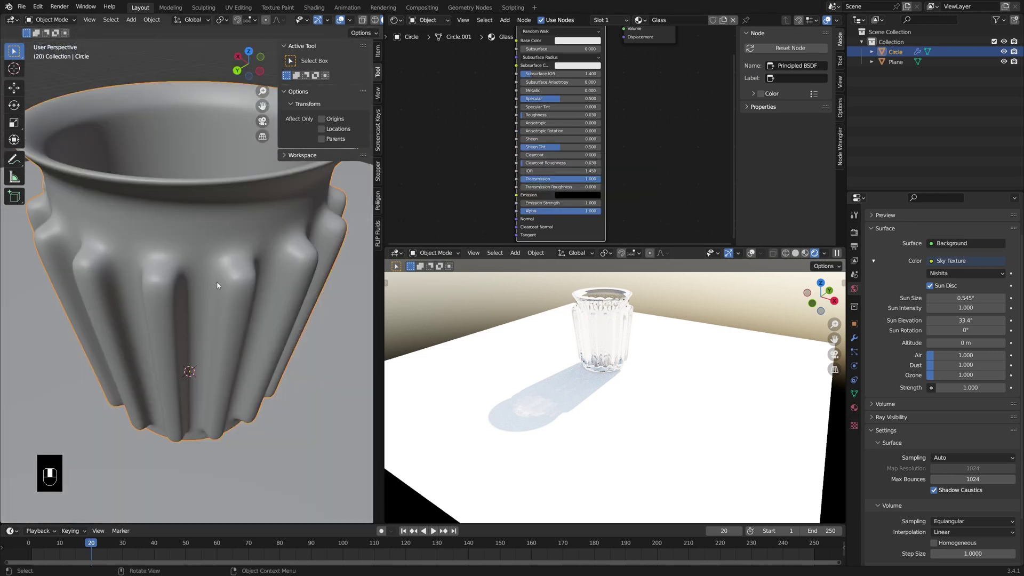
pyautogui.rightClick(225, 296)
pyautogui.click(218, 316)
pyautogui.scroll(4, 550, 416)
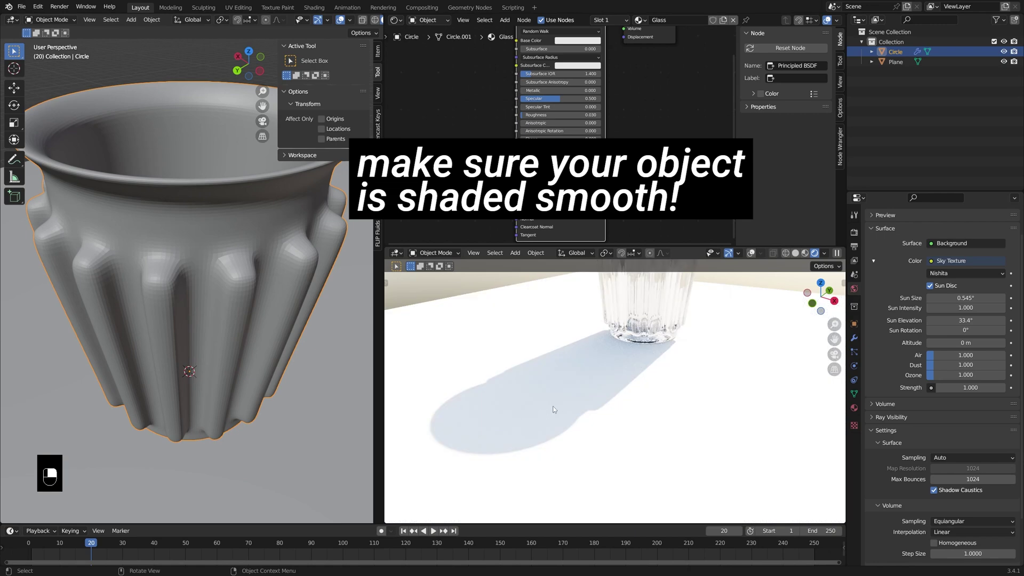
# Shade the ribbed glass smooth
pyautogui.rightClick(181, 281)
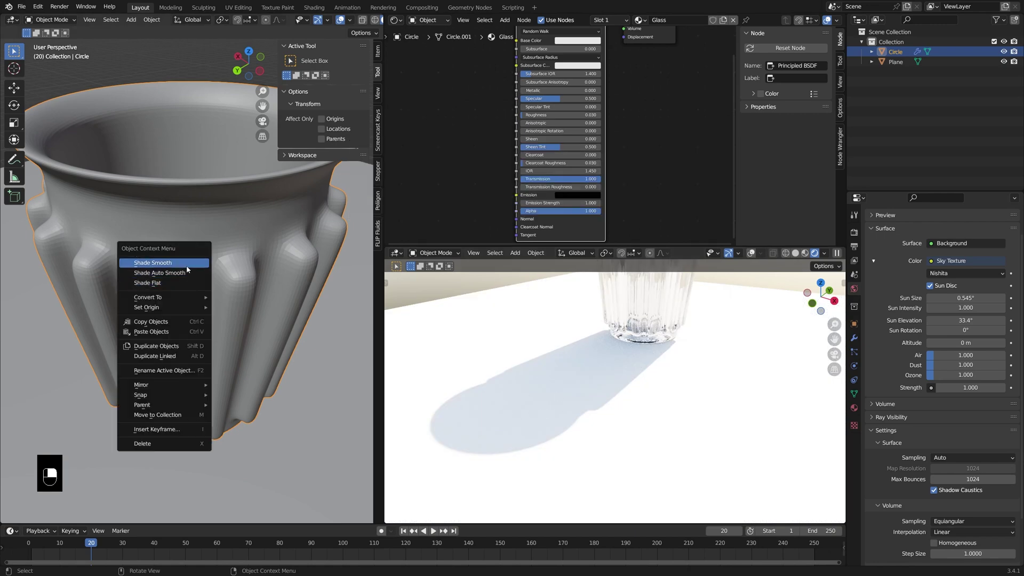
pyautogui.click(189, 267)
pyautogui.scroll(-5, 195, 270)
pyautogui.keyDown('shift'); pyautogui.moveTo(194, 270); pyautogui.dragTo(199, 298, button='middle'); pyautogui.keyUp('shift')
pyautogui.moveTo(200, 298); pyautogui.dragTo(203, 283, button='middle')
pyautogui.scroll(-5, 613, 347)
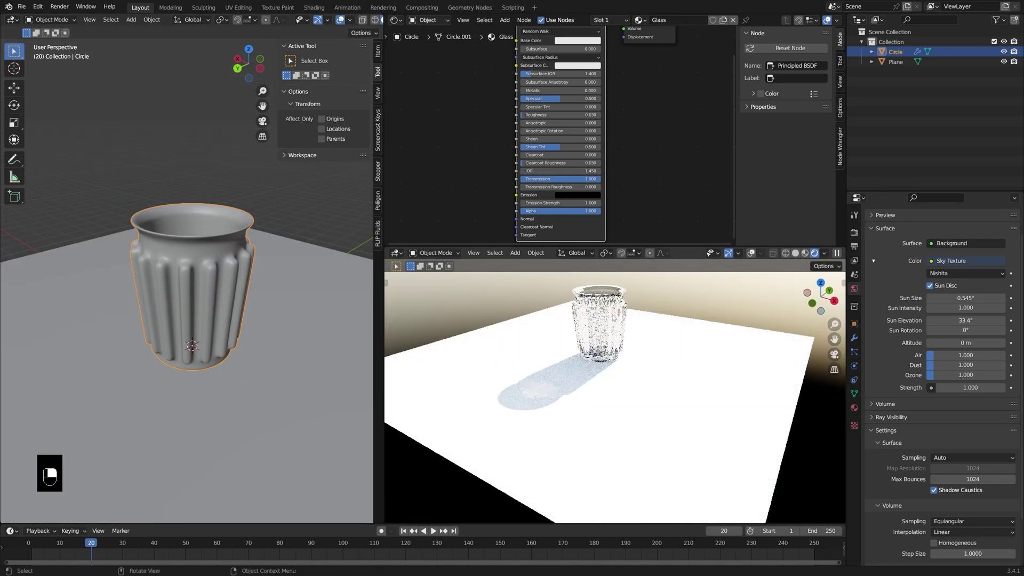
# Set the Glass material's base color to pure white in its Principled BSDF
pyautogui.moveTo(594, 103); pyautogui.dragTo(587, 157, button='middle')
pyautogui.click(571, 94)
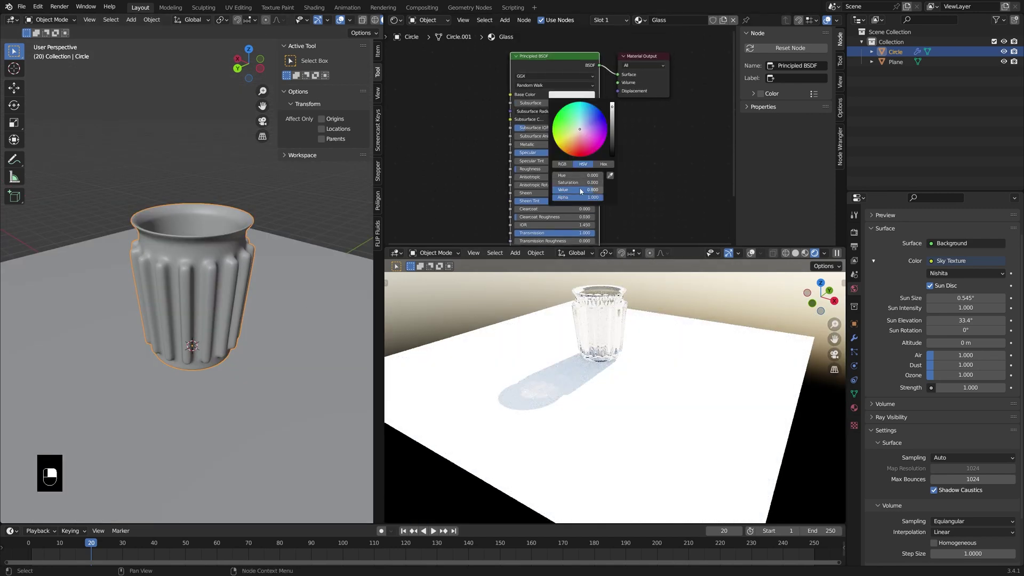
pyautogui.click(557, 95)
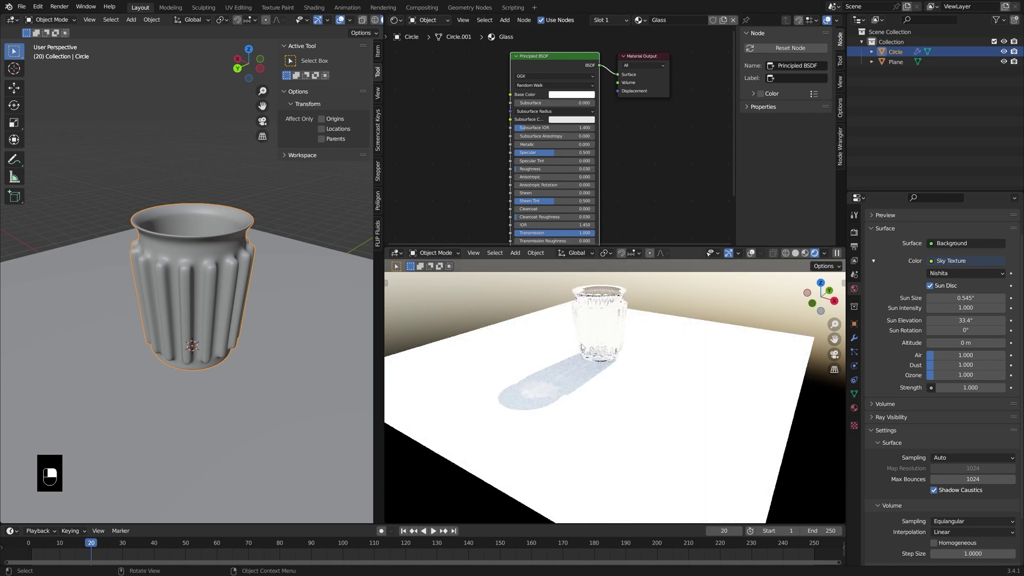
pyautogui.moveTo(572, 389); pyautogui.dragTo(558, 337, button='middle')
# Try an IOR of 1.080 on the glass's Principled BSDF and inspect the glass and its shadow
pyautogui.moveTo(566, 187); pyautogui.dragTo(575, 145, button='middle')
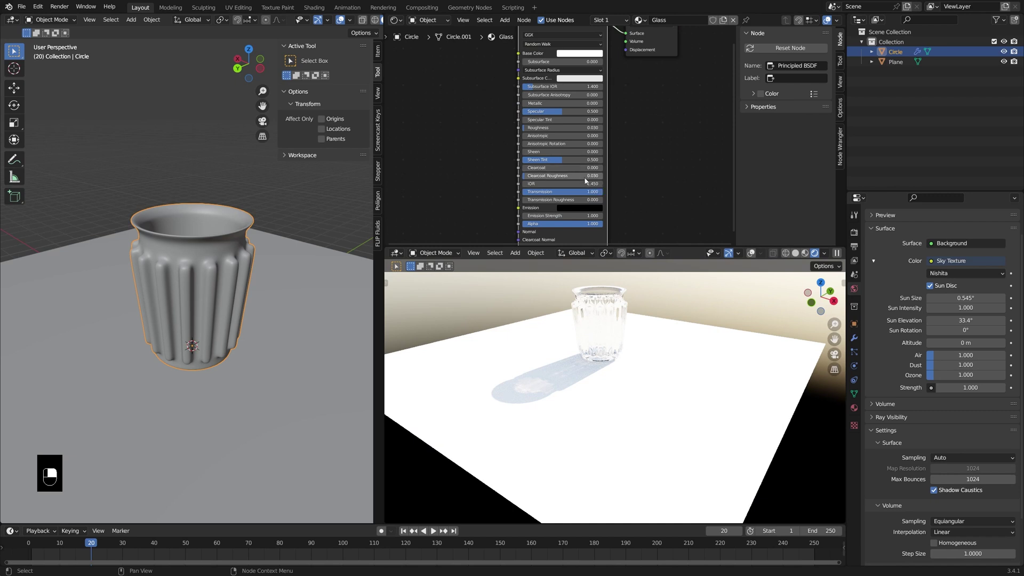
pyautogui.scroll(1, 589, 195)
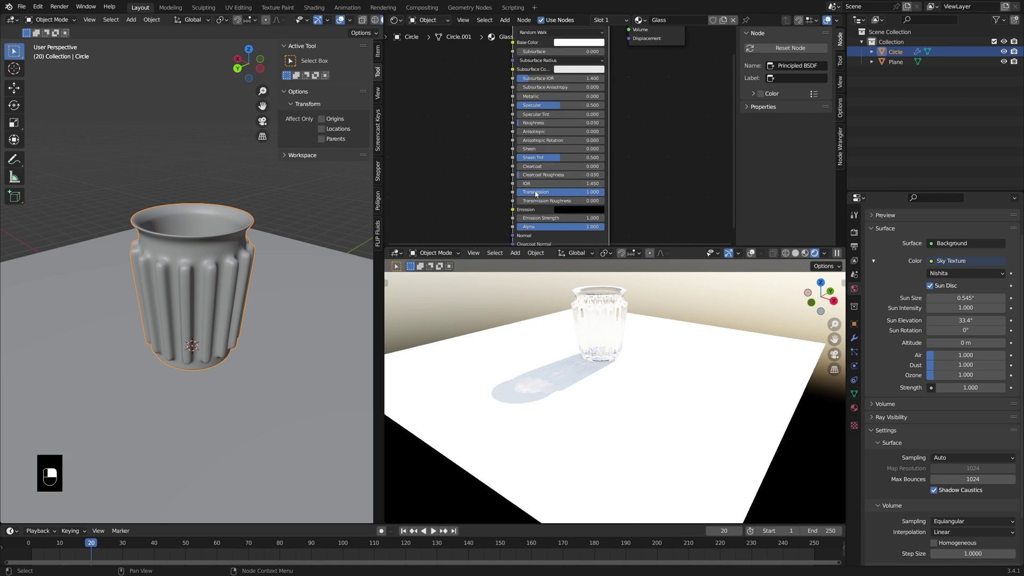
pyautogui.moveTo(592, 297); pyautogui.dragTo(595, 282, button='middle')
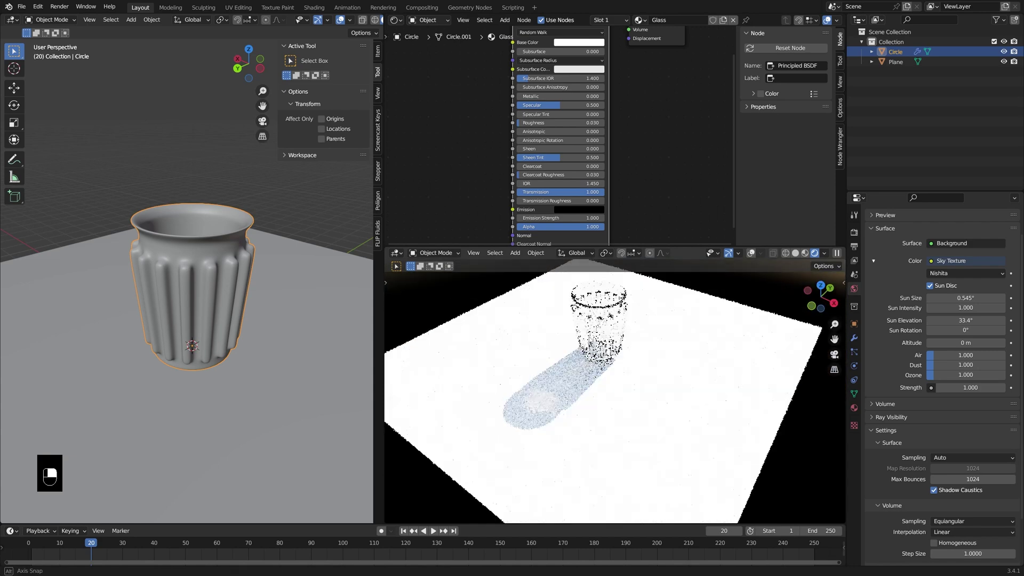
pyautogui.moveTo(560, 183); pyautogui.dragTo(548, 184)
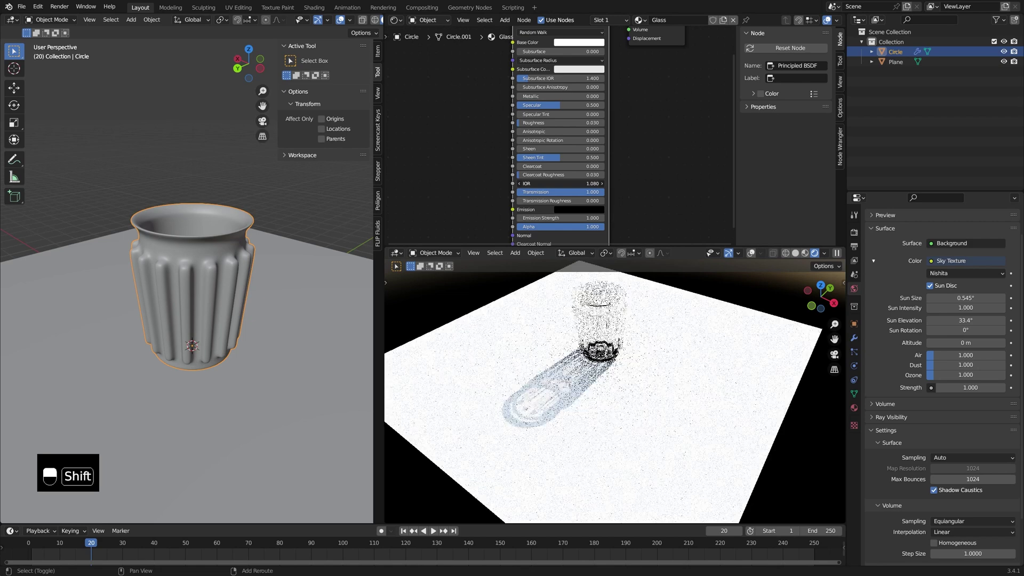
pyautogui.scroll(4, 552, 423)
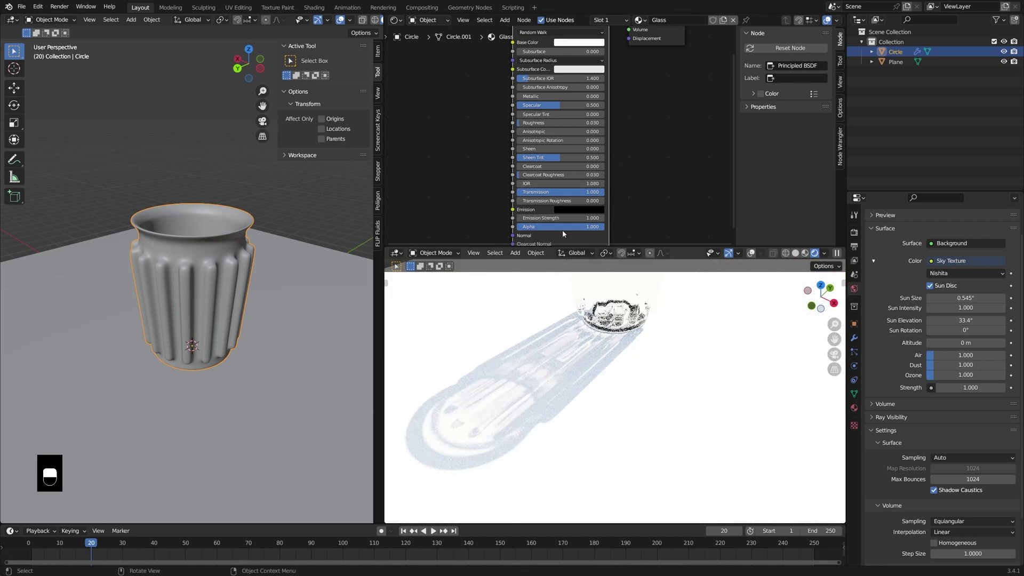
pyautogui.moveTo(589, 283); pyautogui.dragTo(605, 370, button='middle')
pyautogui.scroll(-1, 604, 371)
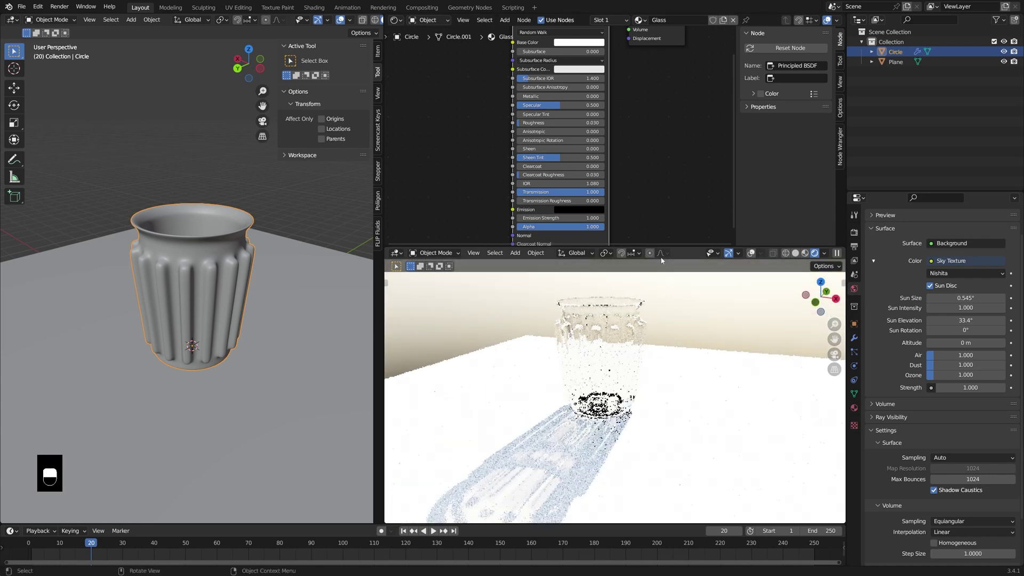
# Set the Principled BSDF's IOR back to 1.450 and deselect the node
pyautogui.keyDown('shift'); pyautogui.moveTo(568, 183); pyautogui.dragTo(615, 184); pyautogui.keyUp('shift')
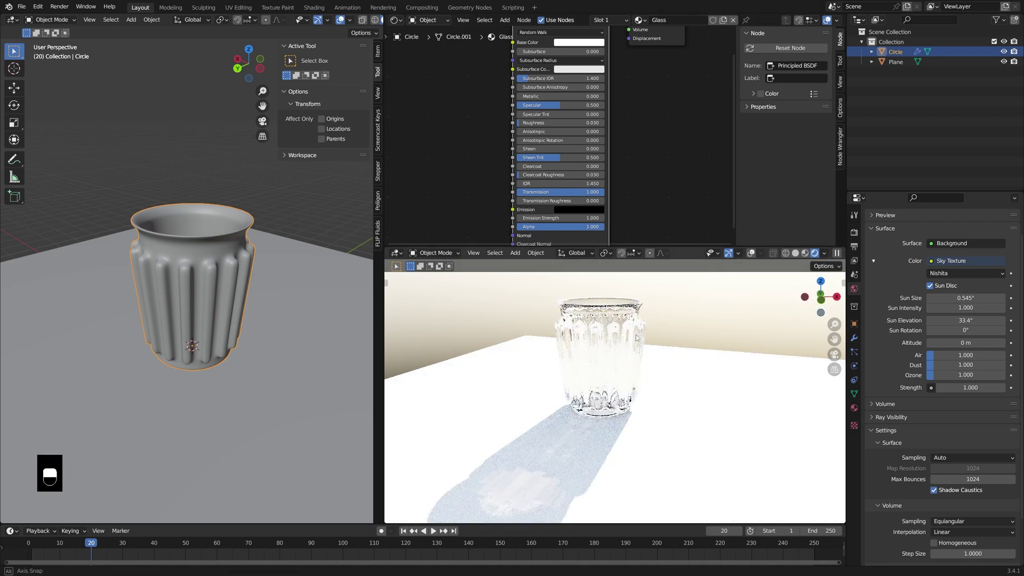
pyautogui.moveTo(587, 337); pyautogui.dragTo(612, 330, button='middle')
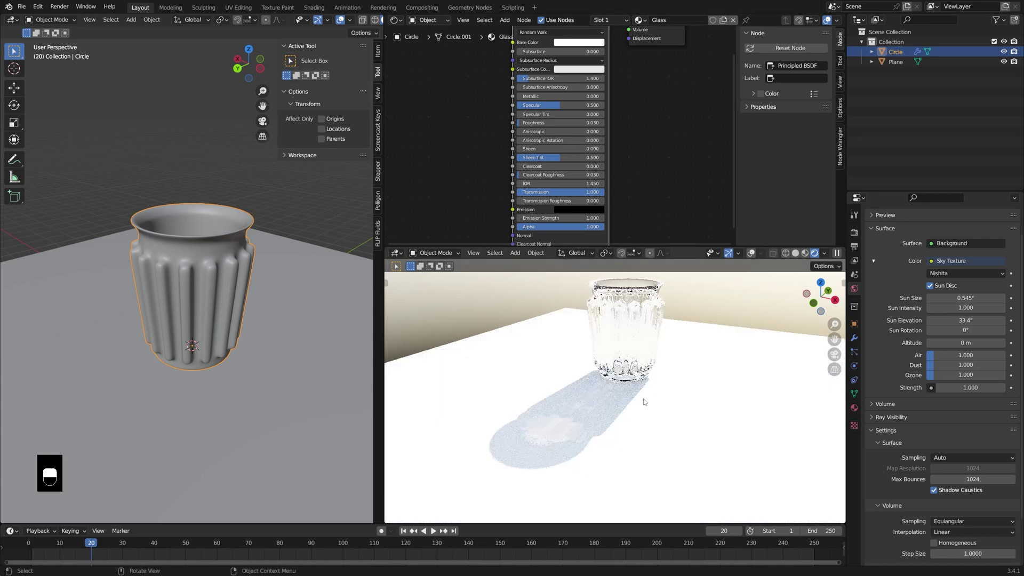
pyautogui.click(478, 164)
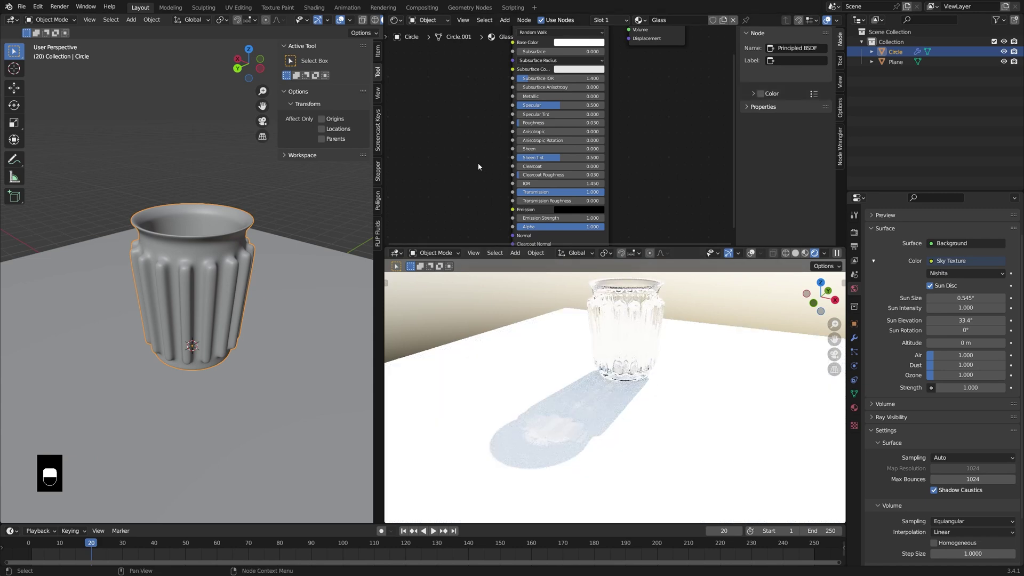
pyautogui.moveTo(467, 199); pyautogui.dragTo(484, 195, button='middle')
pyautogui.scroll(-1, 495, 174)
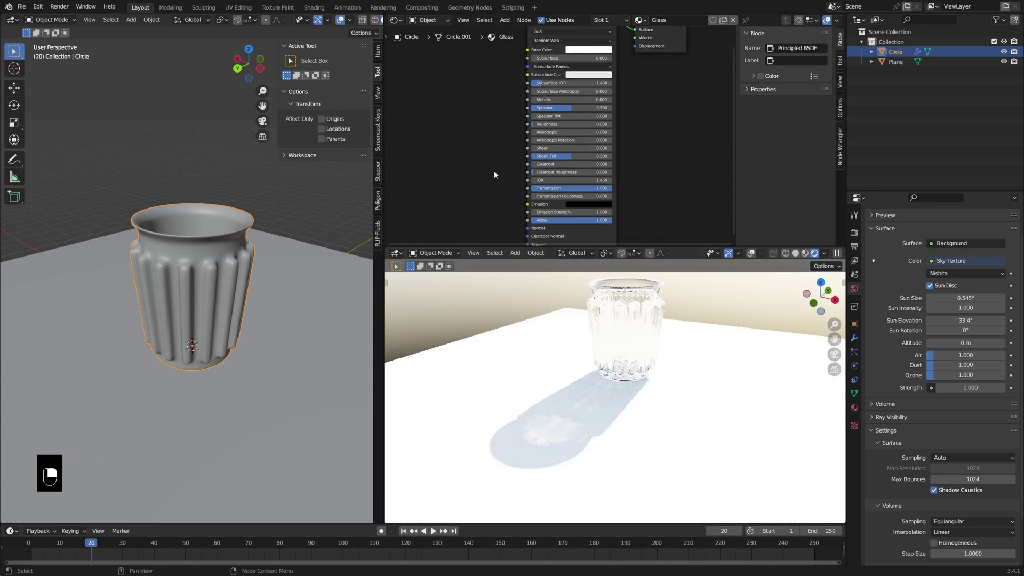
pyautogui.scroll(-1, 494, 174)
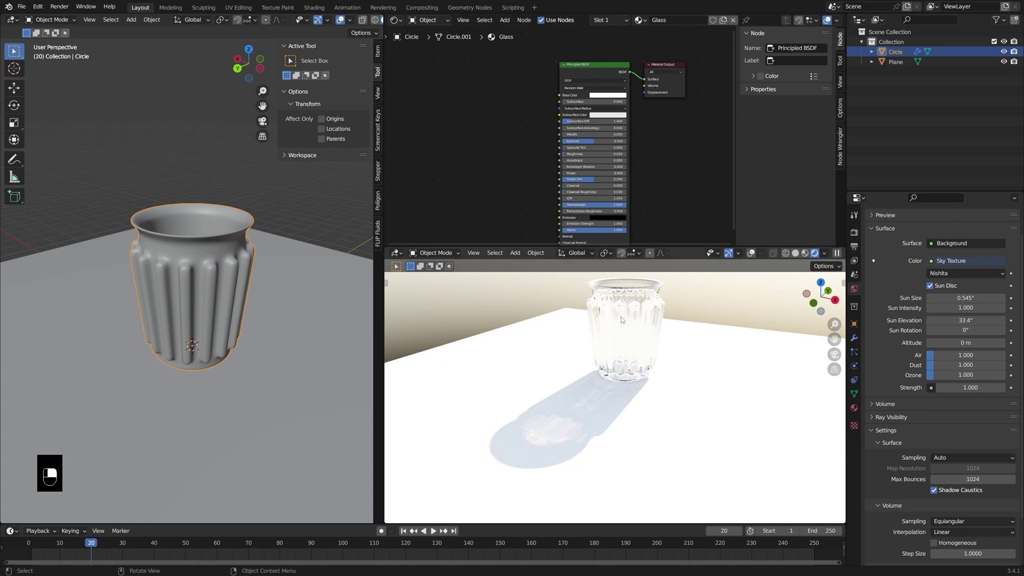
pyautogui.hotkey('shift', 'a')
pyautogui.moveTo(462, 190)
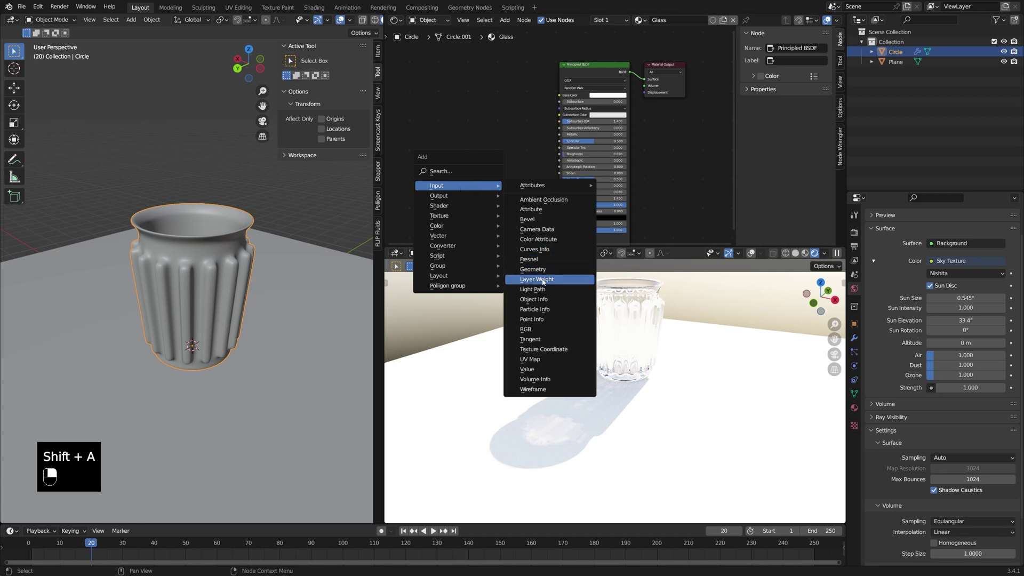
pyautogui.click(536, 278)
pyautogui.rightClick(448, 176)
# Add a Light Path node to the Glass material and place it apart from the Principled BSDF
pyautogui.hotkey('shift', 'a')
pyautogui.moveTo(447, 177)
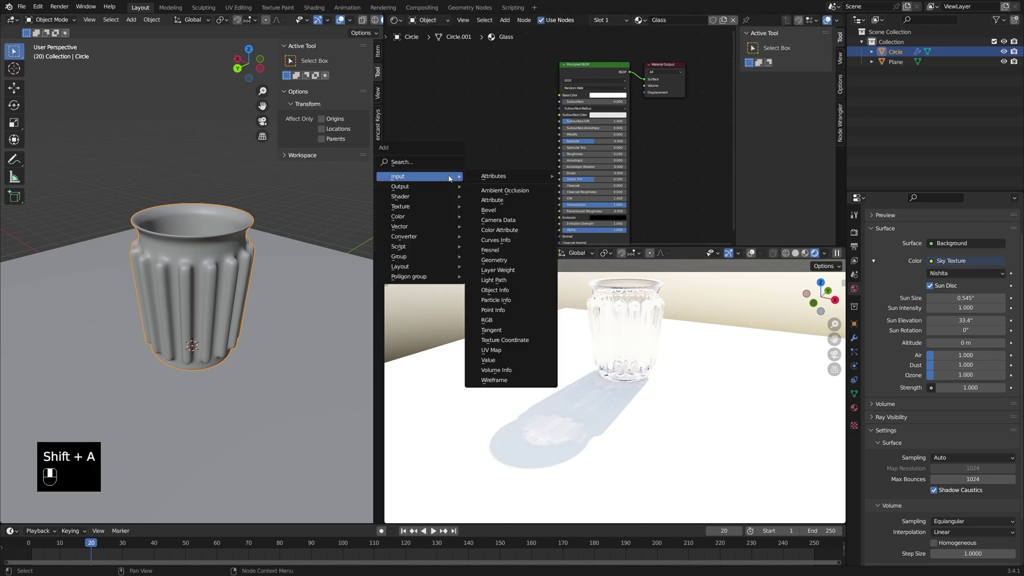
pyautogui.click(494, 280)
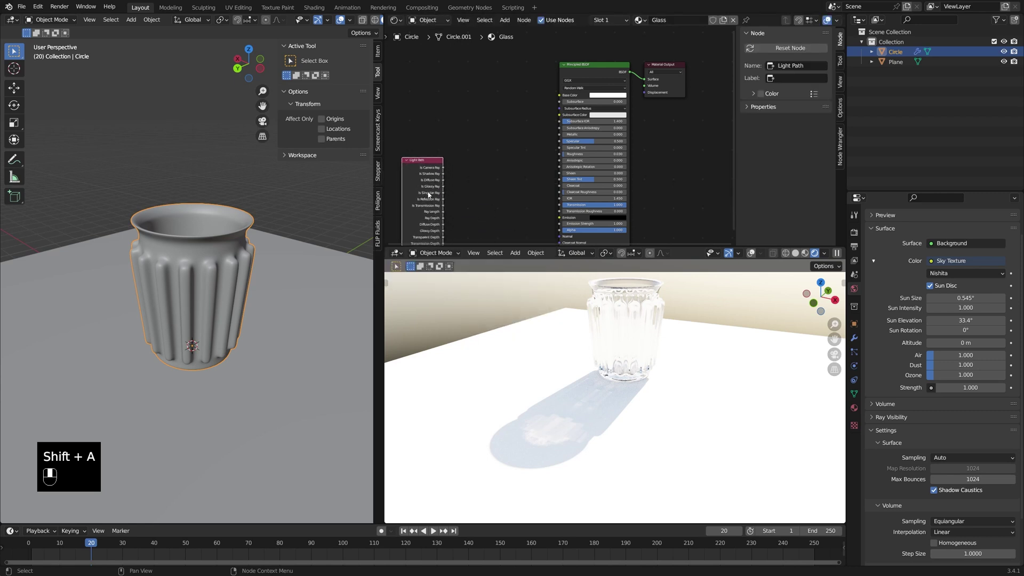
pyautogui.click(452, 154)
# Connect the Light Path's Is Diffuse Ray output to the Principled BSDF's IOR and move the Light Path node farther away from the shader
pyautogui.scroll(2, 451, 154)
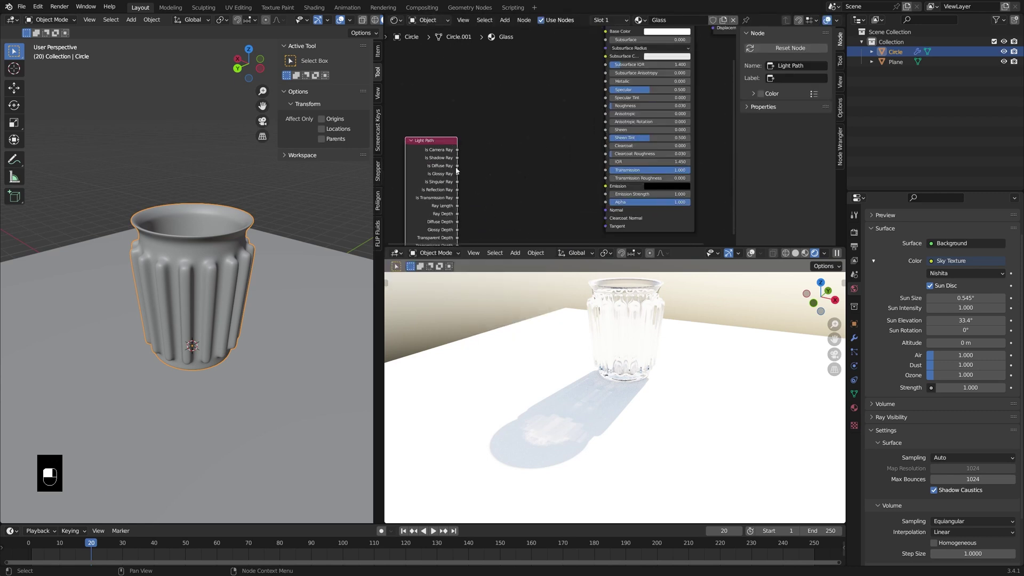
pyautogui.scroll(1, 457, 170)
pyautogui.scroll(-1, 455, 169)
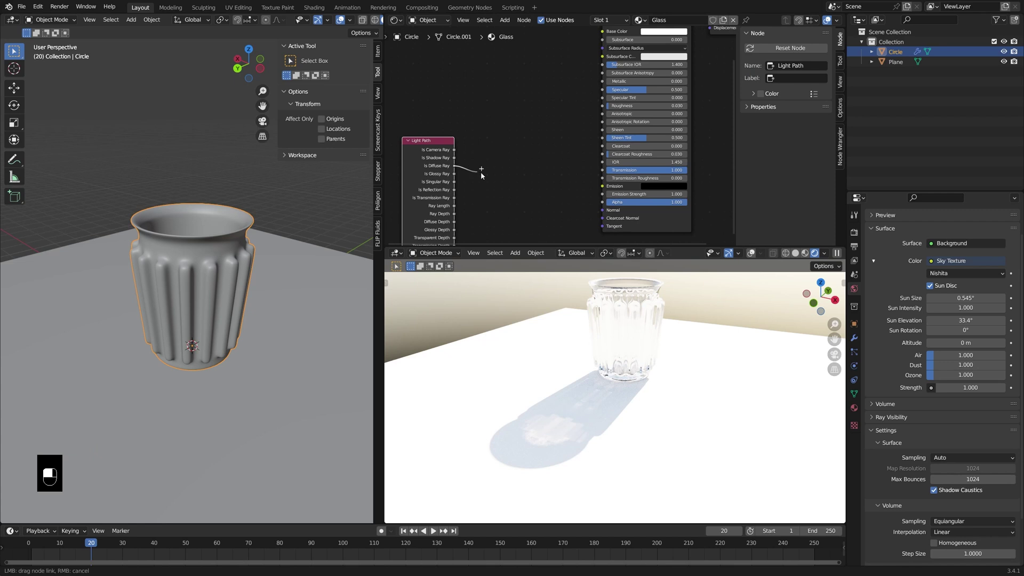
pyautogui.moveTo(604, 161); pyautogui.dragTo(603, 162)
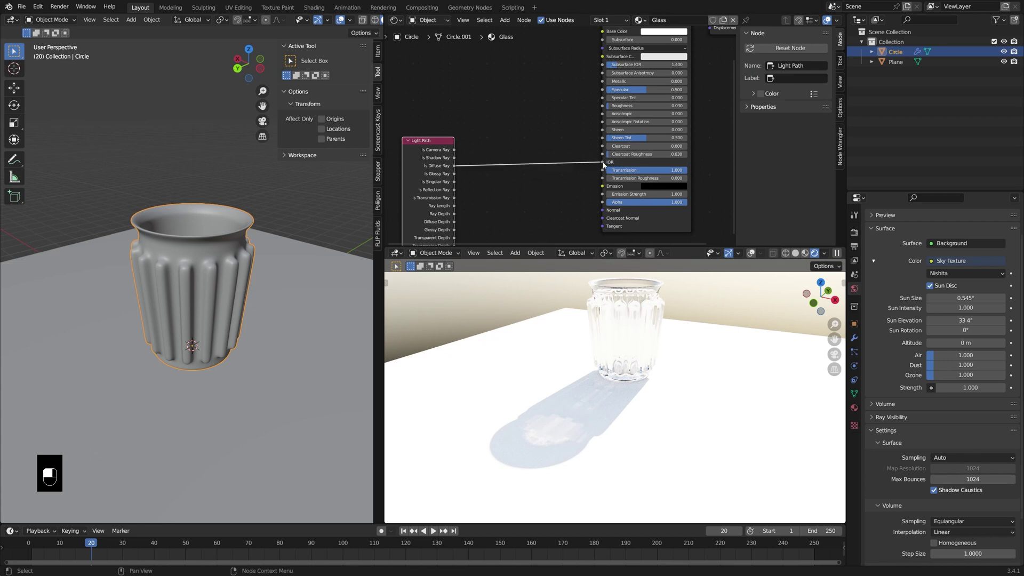
pyautogui.moveTo(432, 147); pyautogui.dragTo(420, 135)
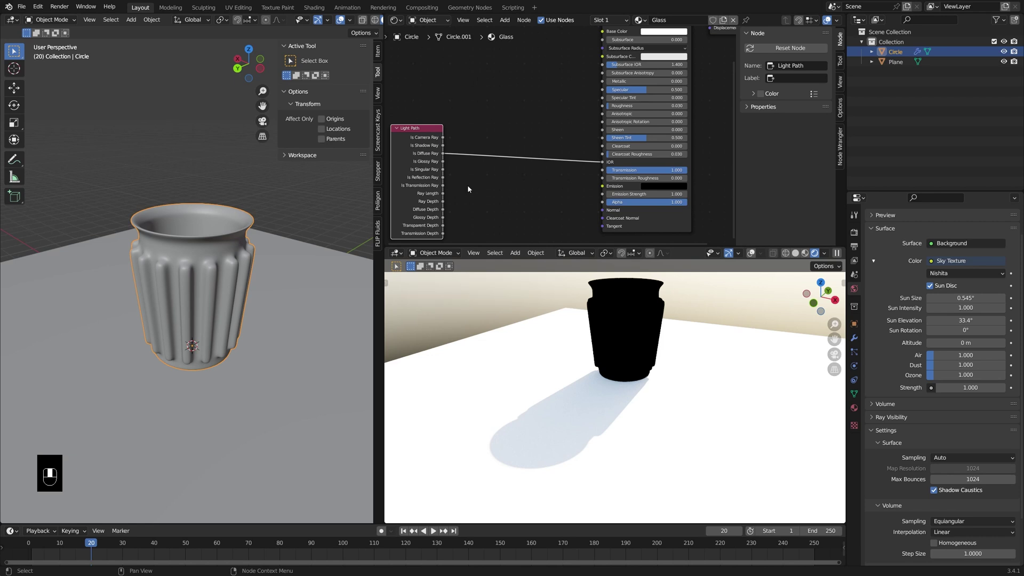
pyautogui.moveTo(419, 166); pyautogui.dragTo(406, 157)
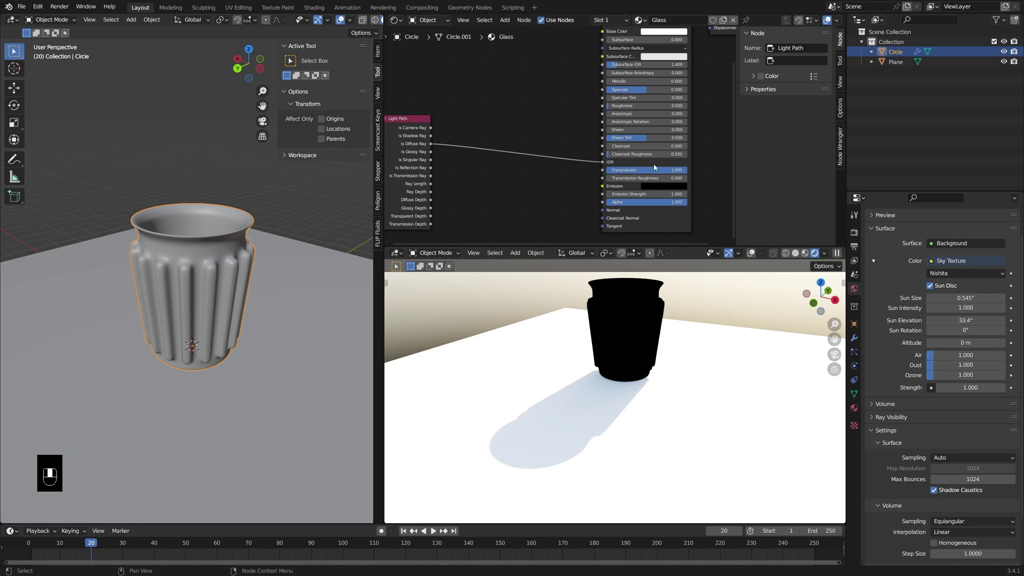
# Insert a Map Range node into the link between the Light Path's Is Diffuse Ray output and the Principled BSDF's IOR
pyautogui.hotkey('shift', 'a')
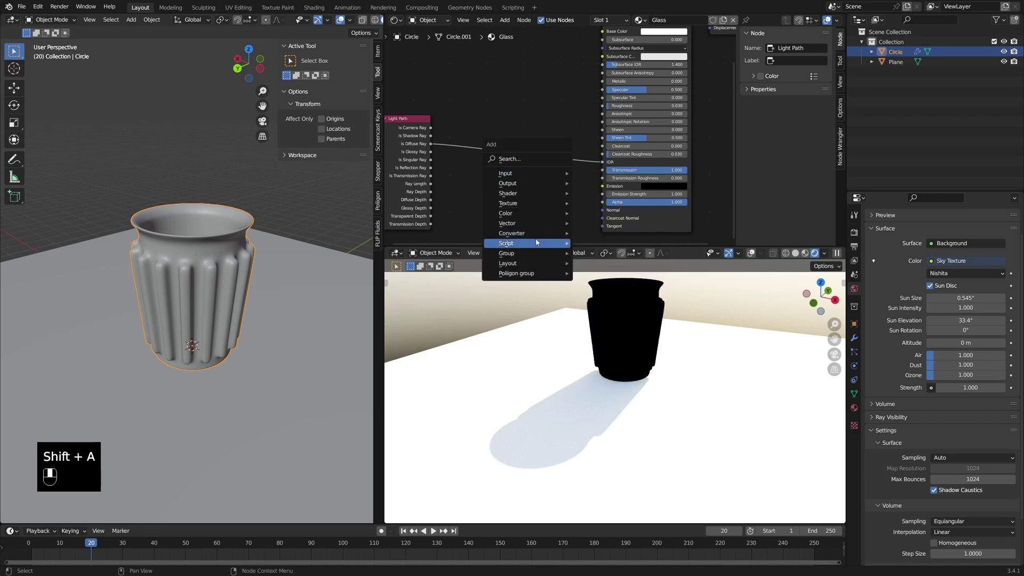
pyautogui.moveTo(541, 234)
pyautogui.click(605, 296)
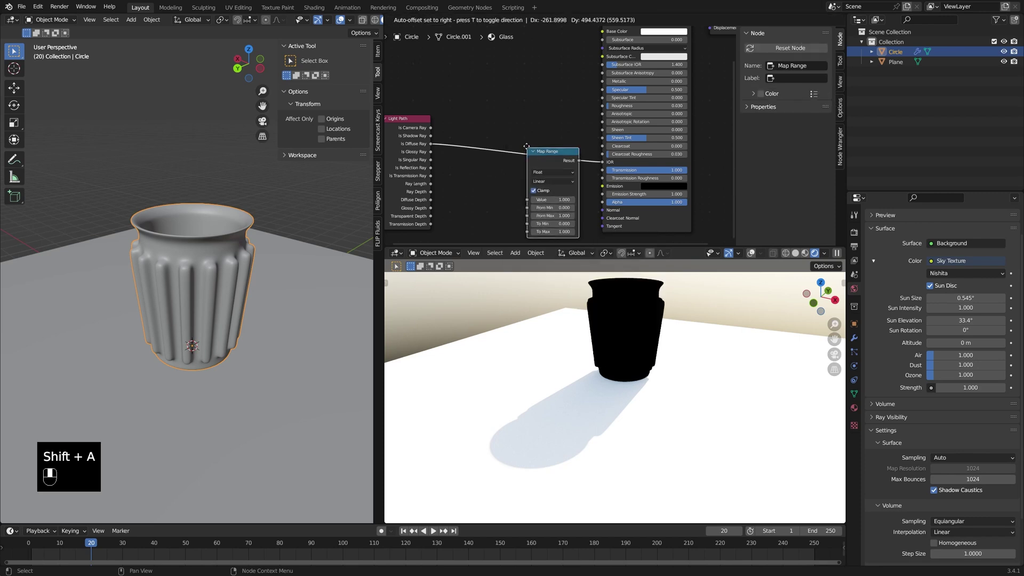
pyautogui.click(548, 166)
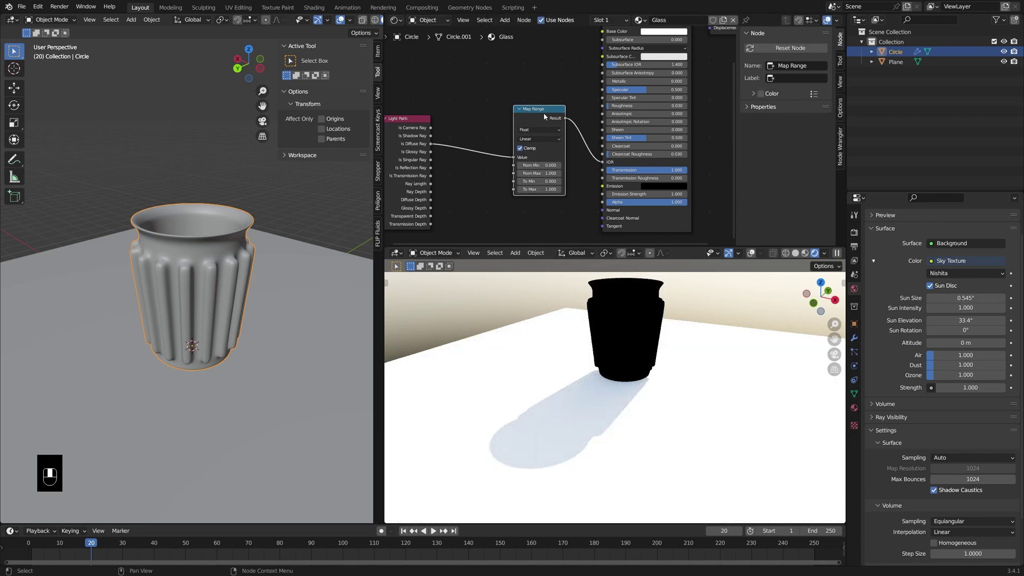
pyautogui.moveTo(542, 113); pyautogui.dragTo(529, 111)
# Set the Map Range node's To Min to 1.450 and inspect the rendered glass
pyautogui.moveTo(534, 180)
pyautogui.keyDown('shift'); pyautogui.mouseDown()
pyautogui.moveTo(545, 188)
pyautogui.moveTo(528, 180)
pyautogui.mouseUp(); pyautogui.keyUp('shift')
pyautogui.rightClick(533, 180)
pyautogui.rightClick(534, 188)
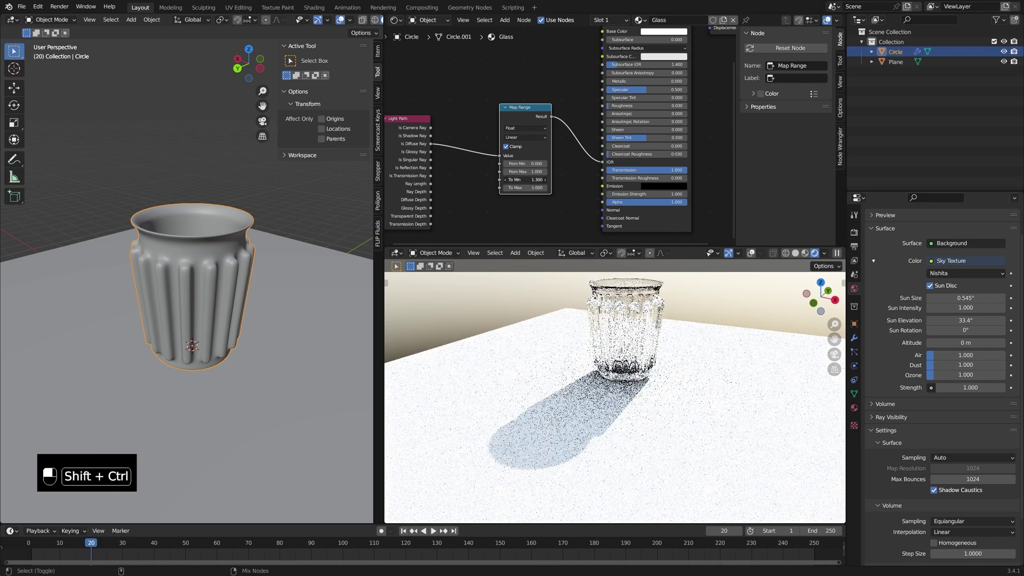
pyautogui.click(525, 179)
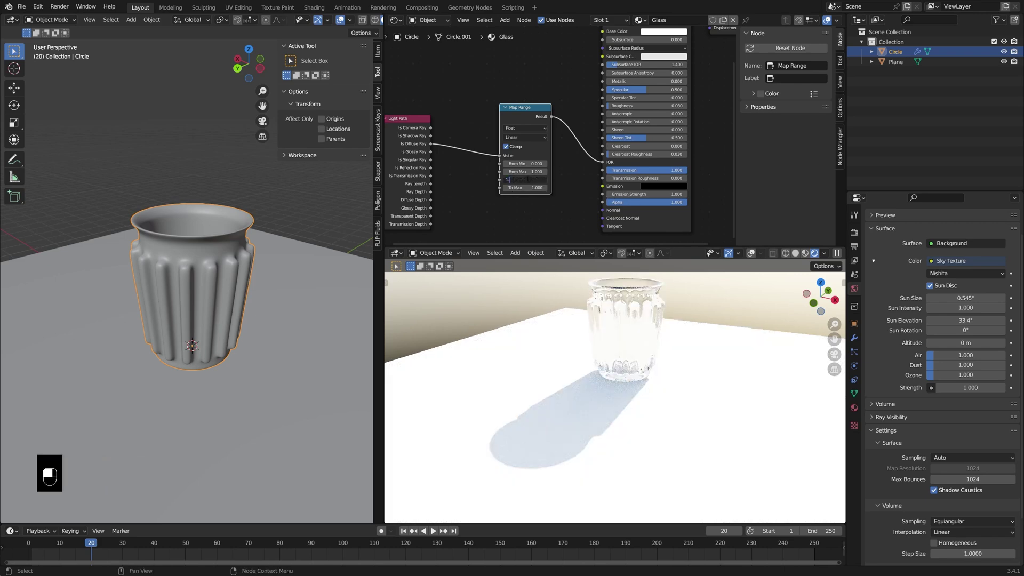
pyautogui.press('Return')
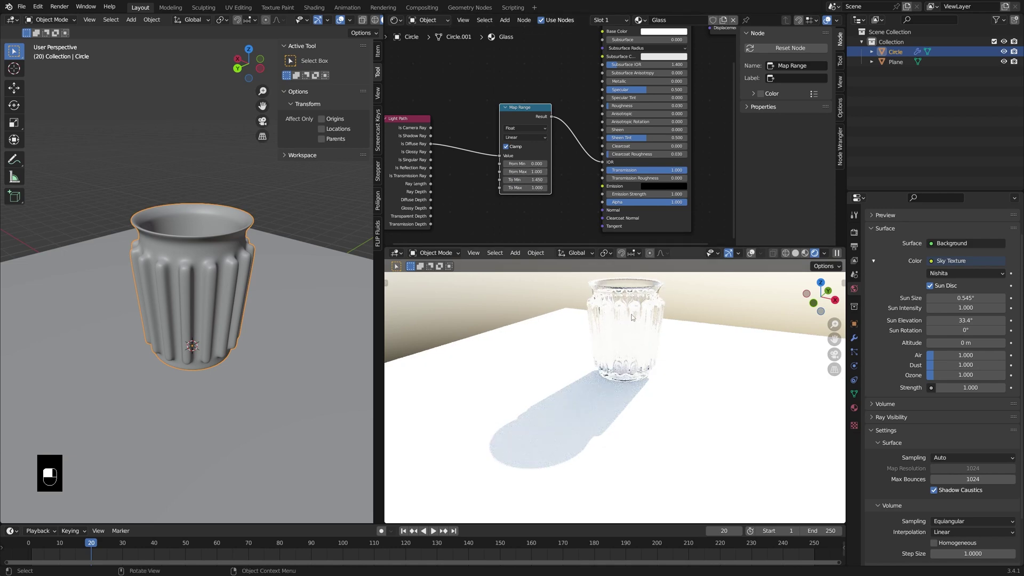
pyautogui.moveTo(632, 317); pyautogui.dragTo(610, 316, button='middle')
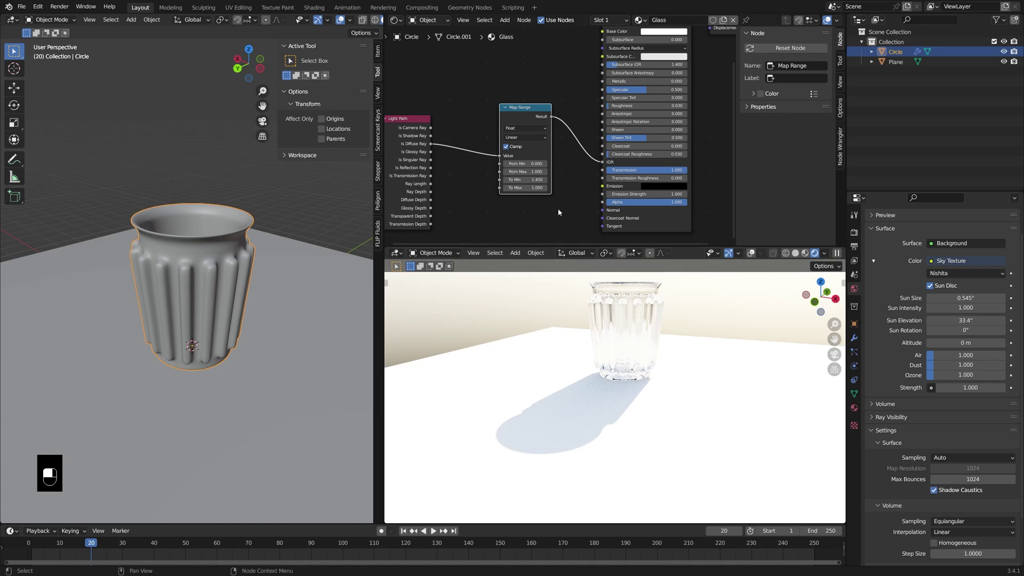
# Set the Map Range node's To Max to 1.110 and inspect the glass's shadow from farther away
pyautogui.press('shift')
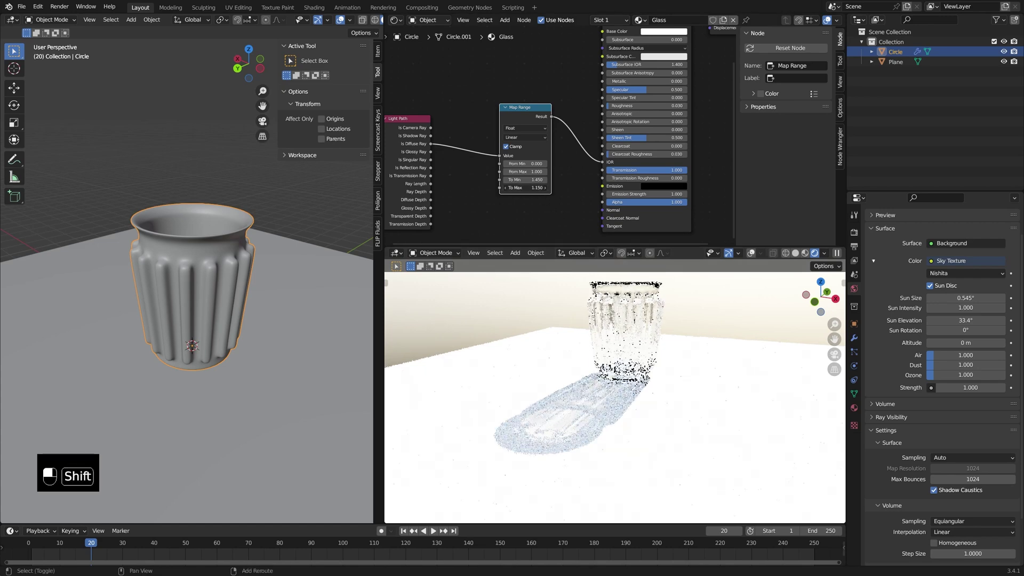
pyautogui.keyDown('shift'); pyautogui.moveTo(525, 187); pyautogui.dragTo(456, 187); pyautogui.keyUp('shift')
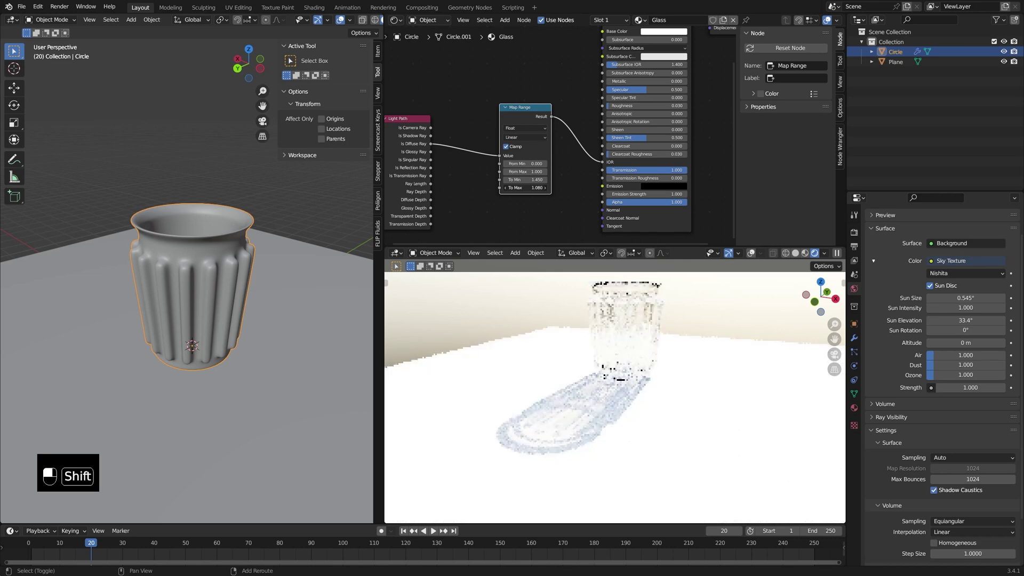
pyautogui.moveTo(519, 188)
pyautogui.keyDown('shift'); pyautogui.mouseDown()
pyautogui.moveTo(493, 188)
pyautogui.moveTo(519, 187)
pyautogui.mouseUp(); pyautogui.keyUp('shift')
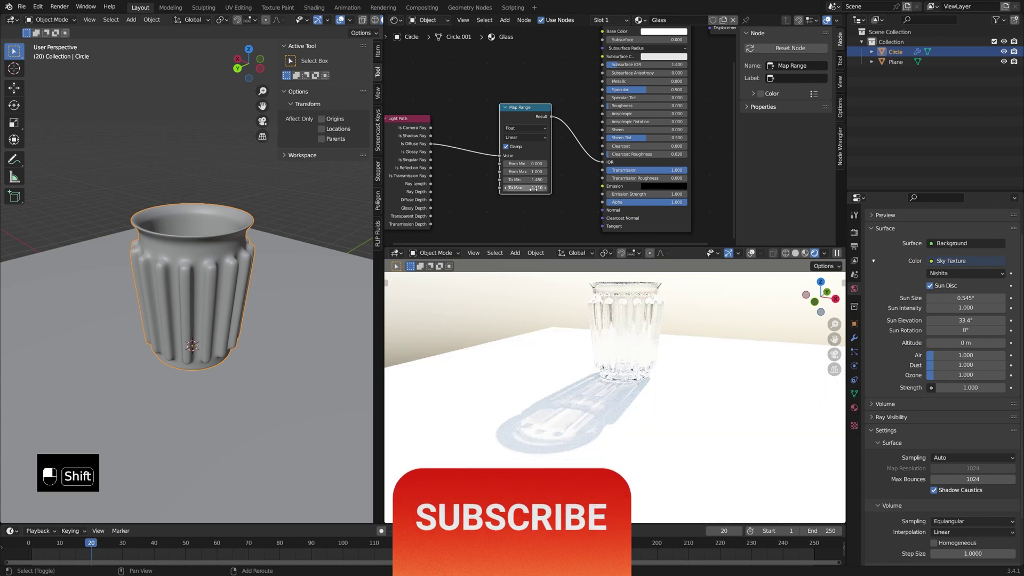
pyautogui.moveTo(595, 320); pyautogui.dragTo(582, 345, button='middle')
pyautogui.scroll(-2, 581, 345)
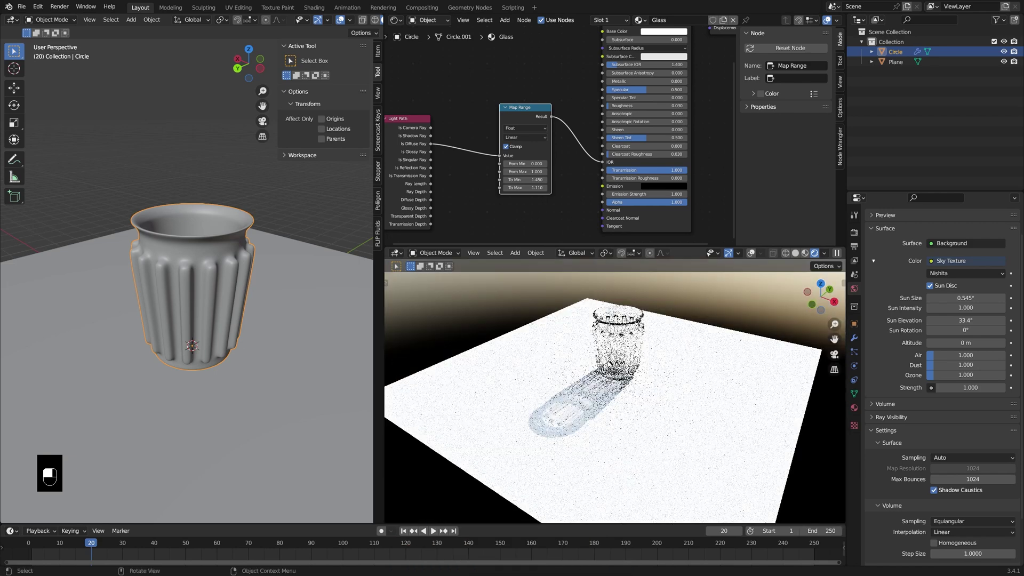
# Start adding a texture node in the free space above the Map Range node of the Glass material
pyautogui.moveTo(521, 53); pyautogui.dragTo(514, 107, button='middle')
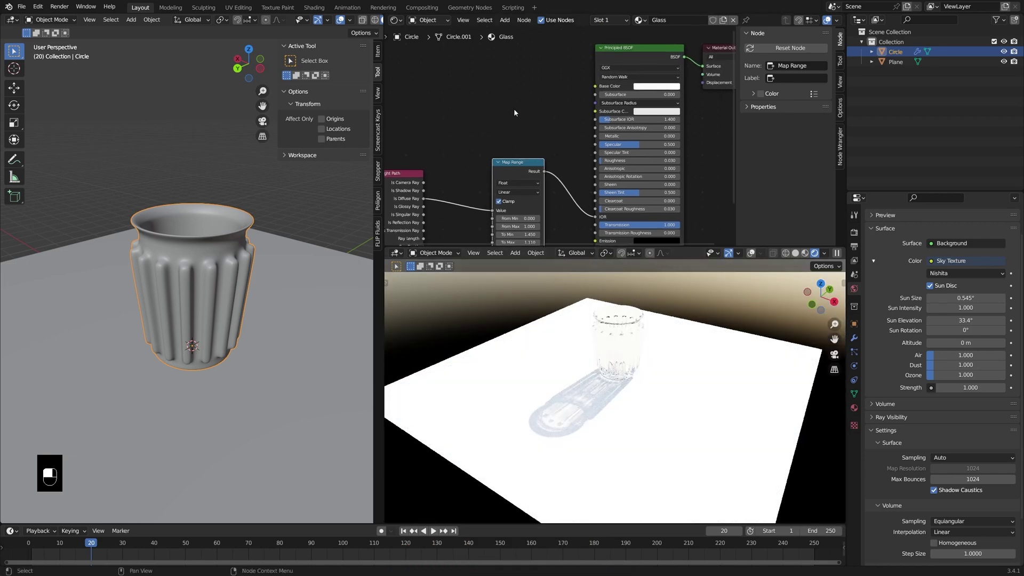
pyautogui.click(497, 102)
pyautogui.hotkey('shift', 'a')
pyautogui.moveTo(489, 101)
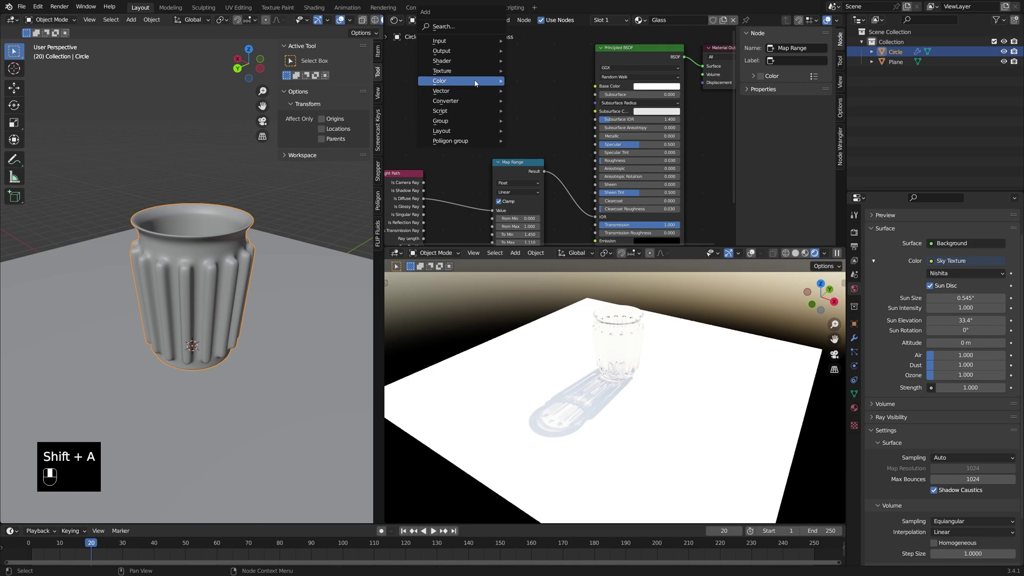
pyautogui.moveTo(493, 71)
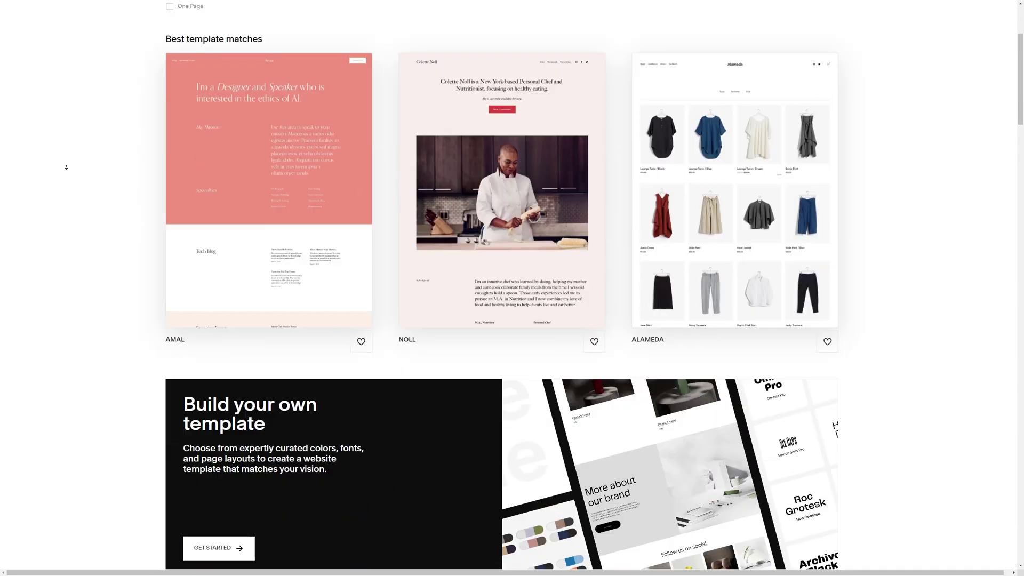
# Switch to Squarespace, browse the website templates and choose one for a new portfolio site
pyautogui.scroll(-5, 84, 198)
pyautogui.scroll(8, 84, 183)
pyautogui.click(170, 126)
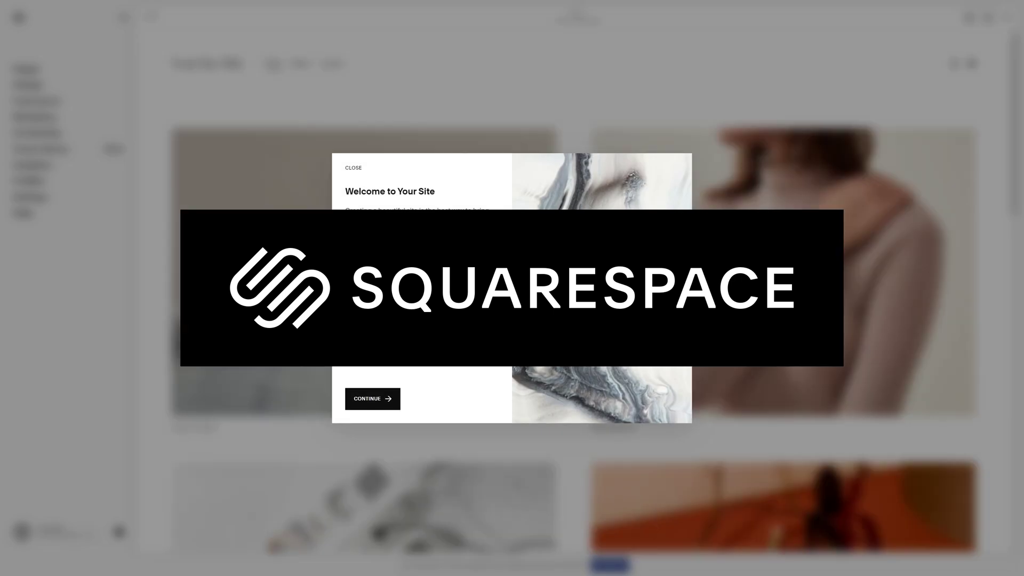
# Go through the new site's welcome tour
pyautogui.click(372, 399)
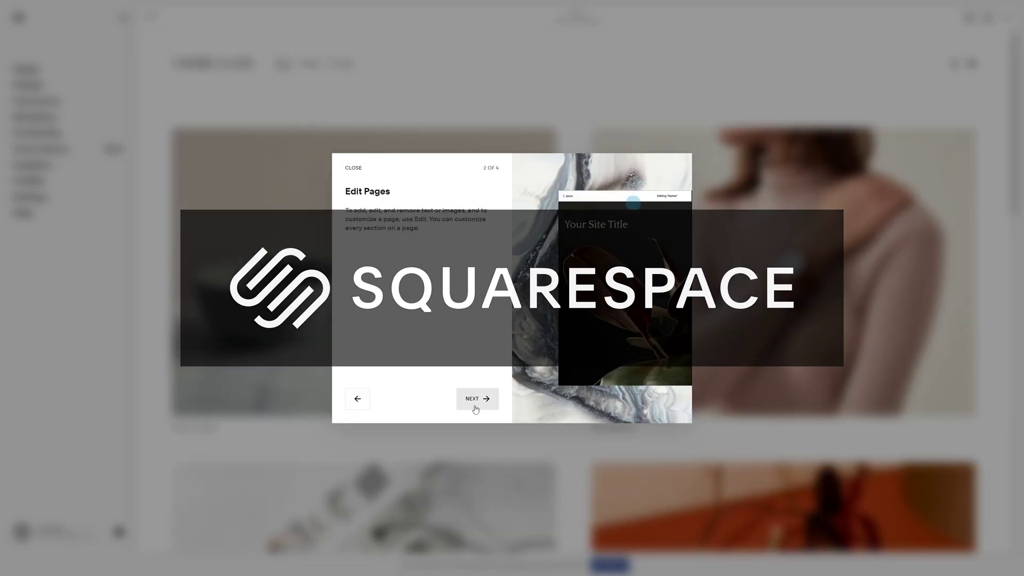
pyautogui.click(475, 404)
pyautogui.click(477, 406)
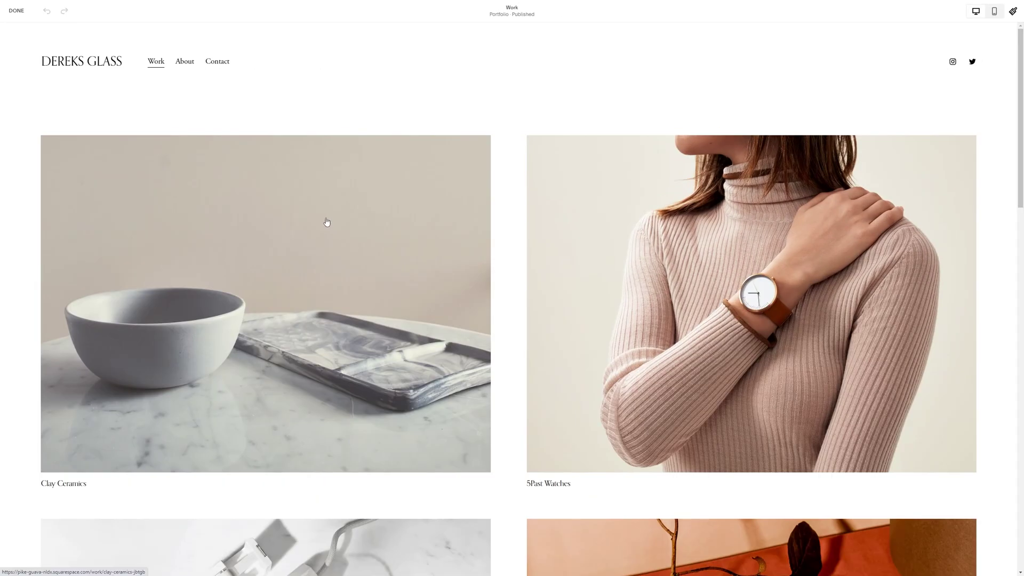
# Open the Clay Ceramics project from the Work page's project list
pyautogui.moveTo(960, 139)
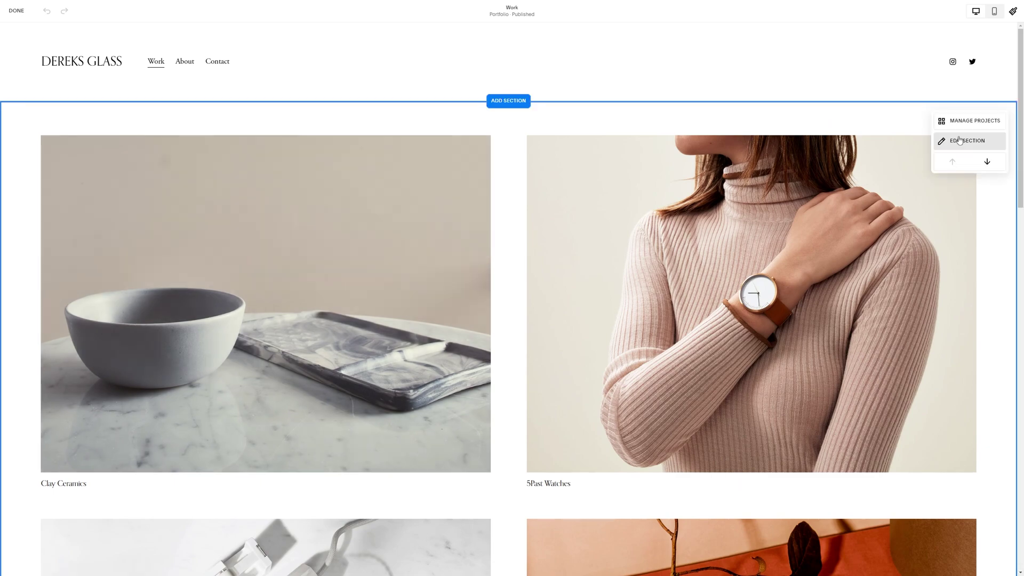
pyautogui.click(946, 121)
pyautogui.click(88, 75)
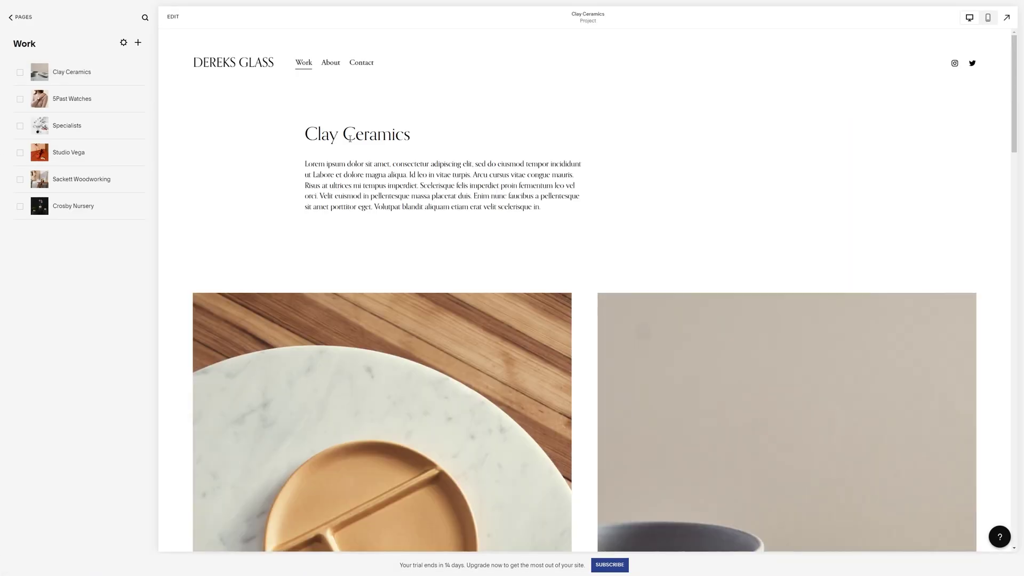
# Start editing the Clay Ceramics page and replace its heading with "My best glass works ARE NOT REAL"
pyautogui.click(172, 17)
pyautogui.tripleClick(295, 140)
pyautogui.write('My best glass works ARE NOT REAL')
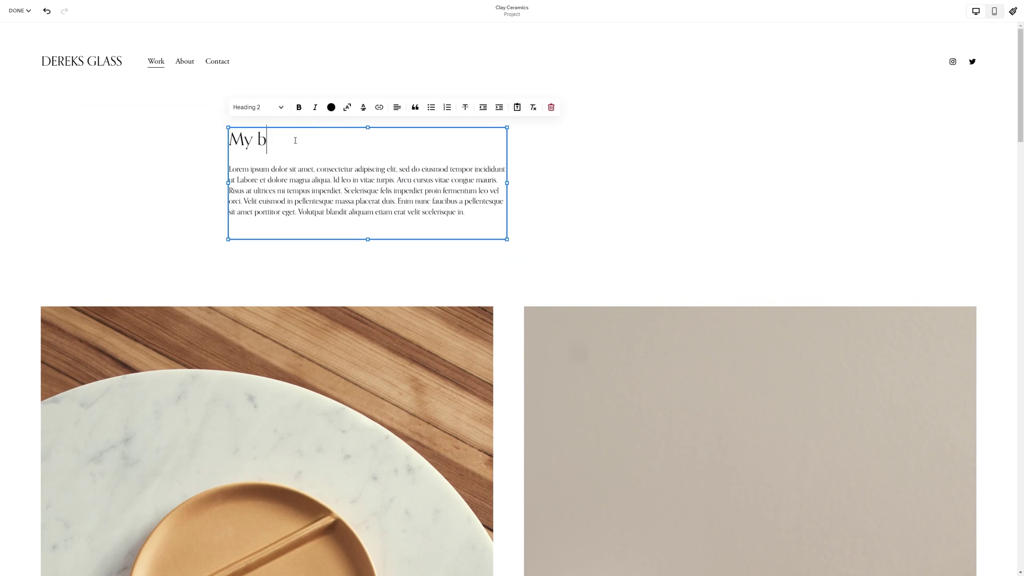
# Upload the four colored glass images to the page's gallery and delete the round divided plate image
pyautogui.click(163, 179)
pyautogui.click(966, 286)
pyautogui.click(495, 184)
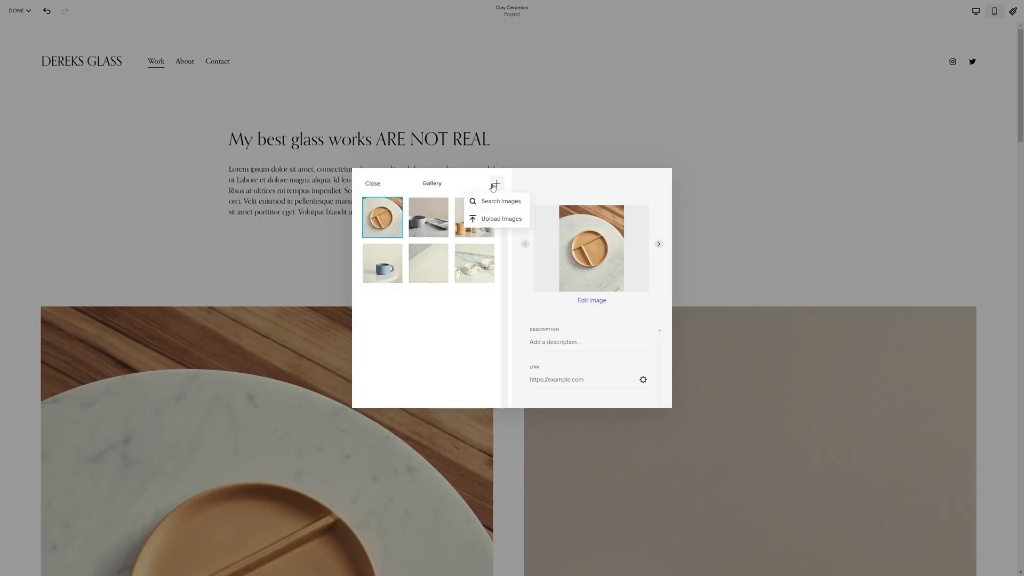
pyautogui.click(502, 218)
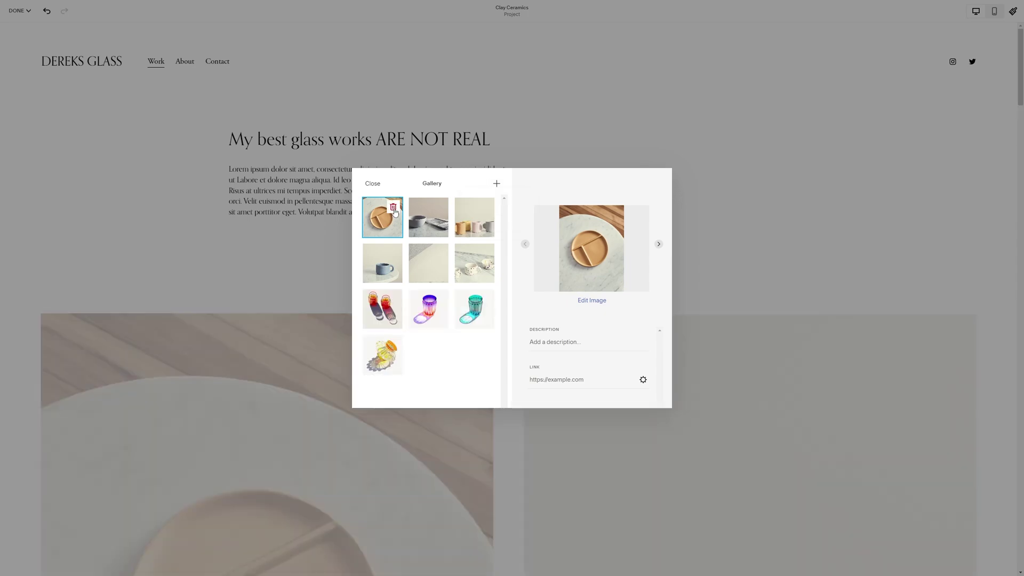
pyautogui.click(393, 206)
pyautogui.click(542, 315)
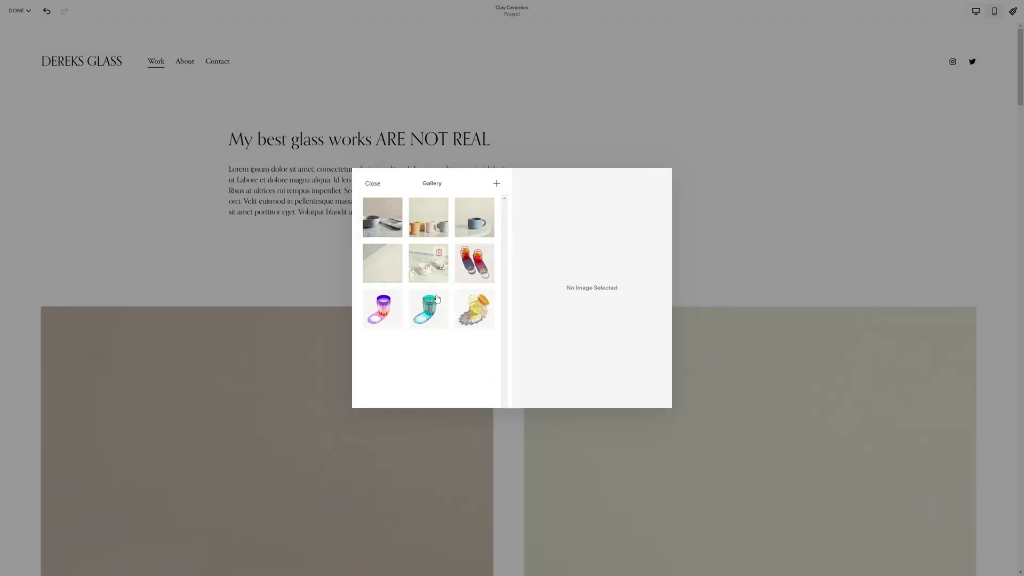
# Reorder the gallery so the yellow, purple, teal and red glass images come first, and close the gallery editor
pyautogui.moveTo(474, 309); pyautogui.dragTo(382, 217)
pyautogui.moveTo(428, 309); pyautogui.dragTo(428, 217)
pyautogui.moveTo(474, 309); pyautogui.dragTo(474, 217)
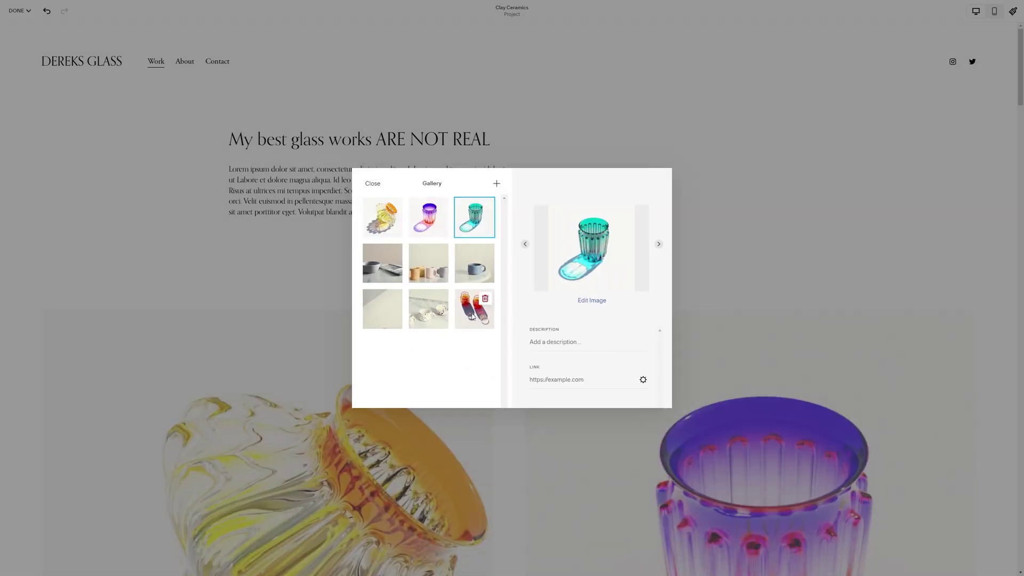
pyautogui.click(472, 316)
pyautogui.click(553, 151)
# Review the gallery on the page and preview the mobile layout before returning to the desktop layout
pyautogui.scroll(-9, 632, 259)
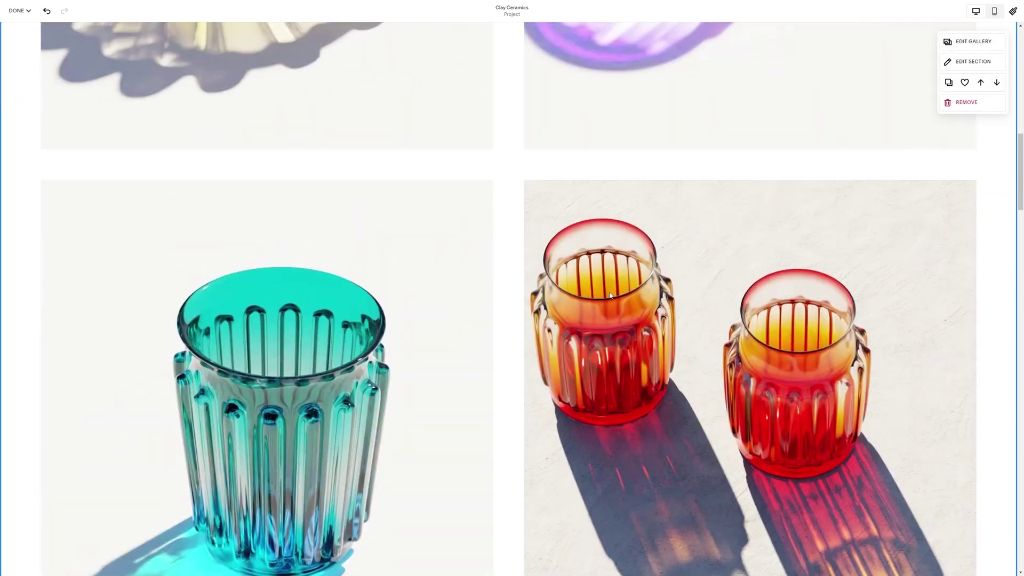
pyautogui.scroll(10, 610, 292)
pyautogui.click(994, 10)
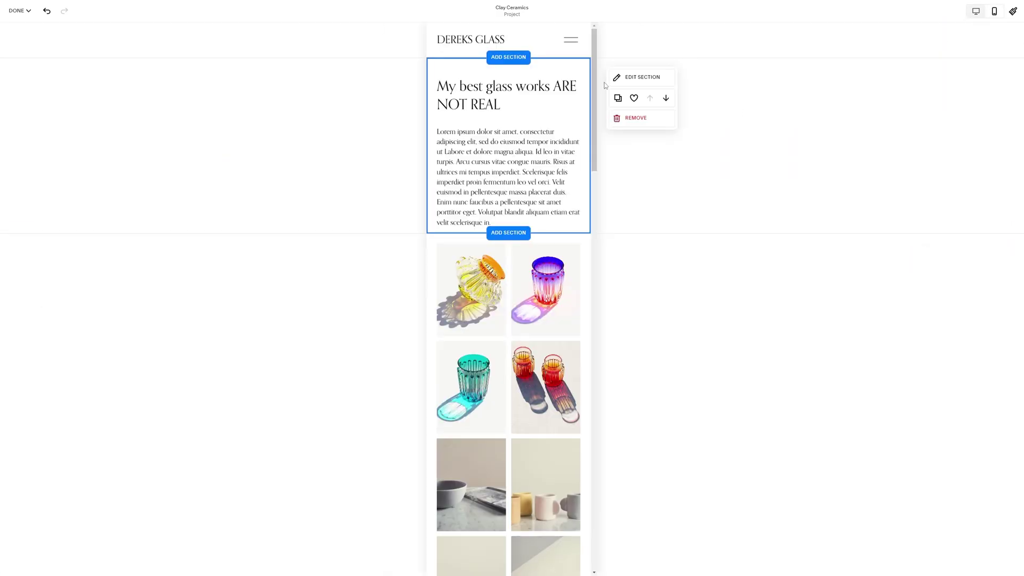
pyautogui.moveTo(595, 88)
pyautogui.mouseDown()
pyautogui.moveTo(598, 156)
pyautogui.moveTo(597, 85)
pyautogui.mouseUp()
pyautogui.click(976, 10)
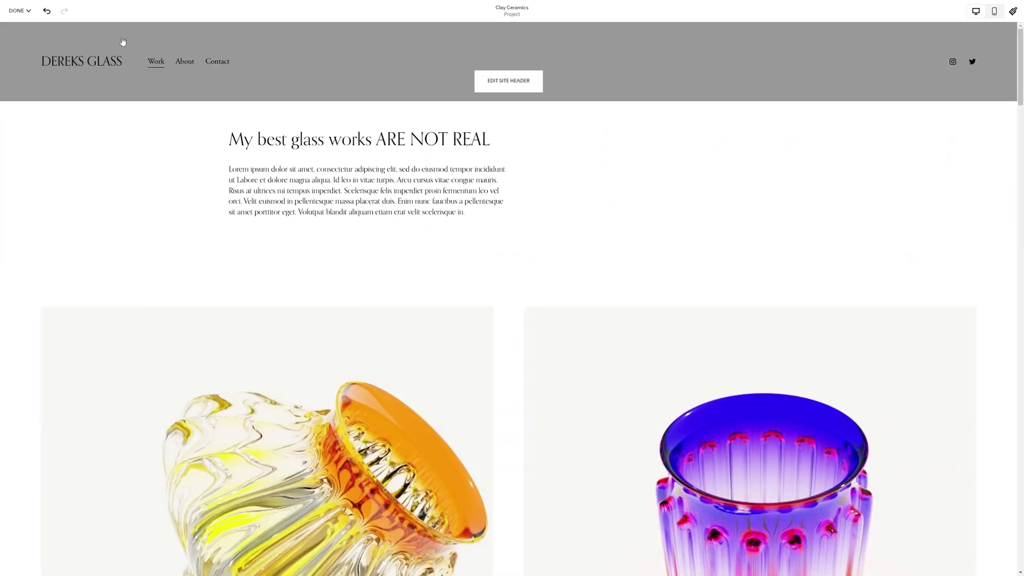
# Save and exit the Clay Ceramics page, and open the Contact page
pyautogui.click(20, 10)
pyautogui.click(16, 33)
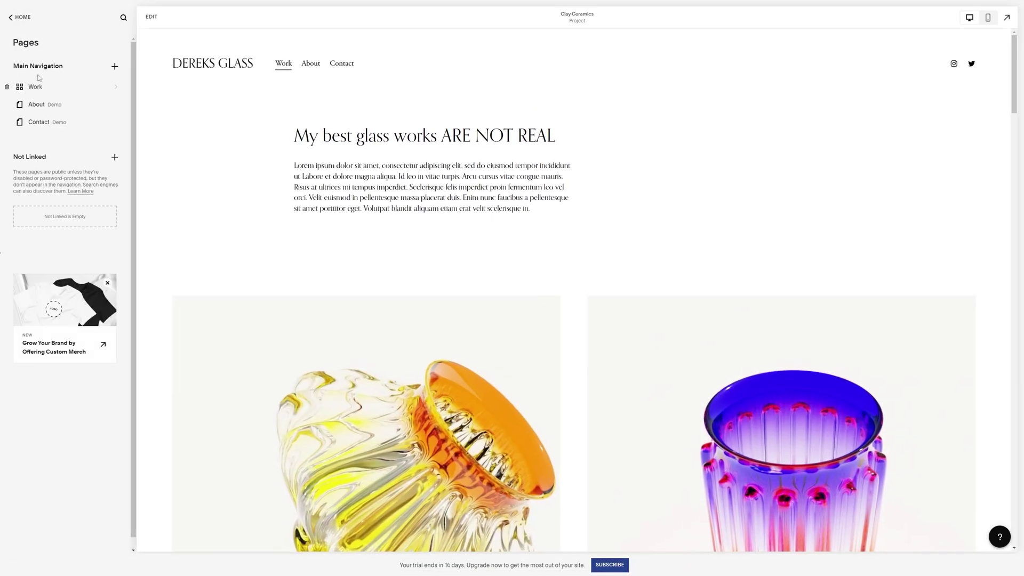
pyautogui.click(19, 18)
pyautogui.click(25, 68)
pyautogui.click(38, 121)
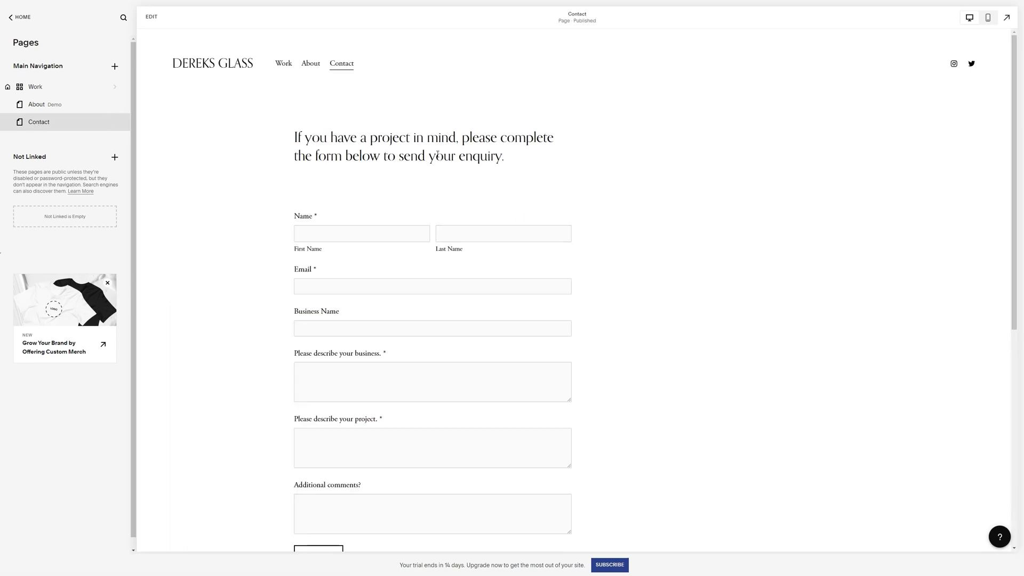
# Start editing the Contact page and replace its heading with "Wanna hire me!?"
pyautogui.click(149, 22)
pyautogui.click(229, 143)
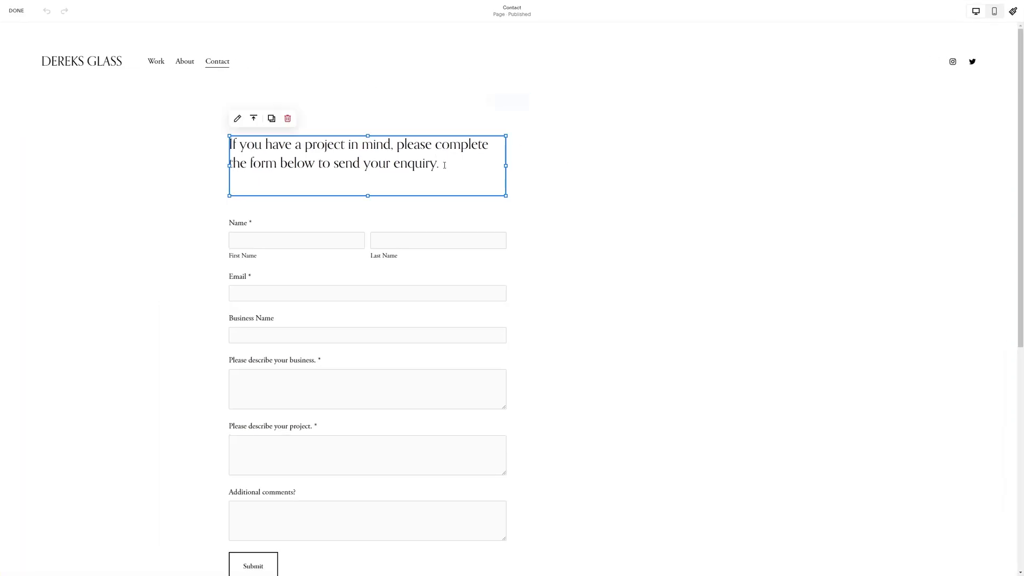
pyautogui.tripleClick(230, 143)
pyautogui.write('Wanna hire me!?')
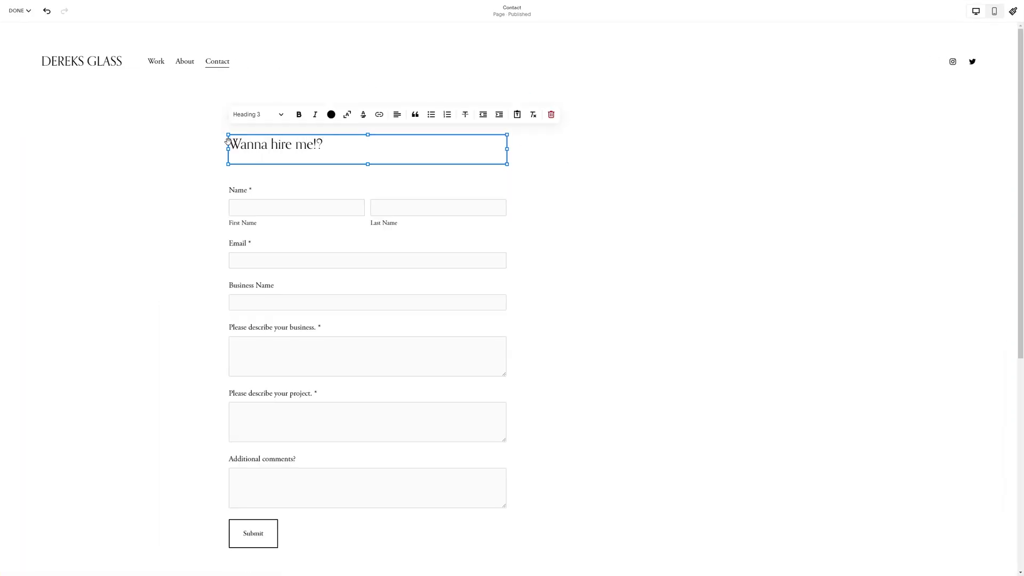
# Change the label of the form's business description field to "Do you want some sweet GLASS?"
pyautogui.click(567, 176)
pyautogui.write('some sweet GLA')
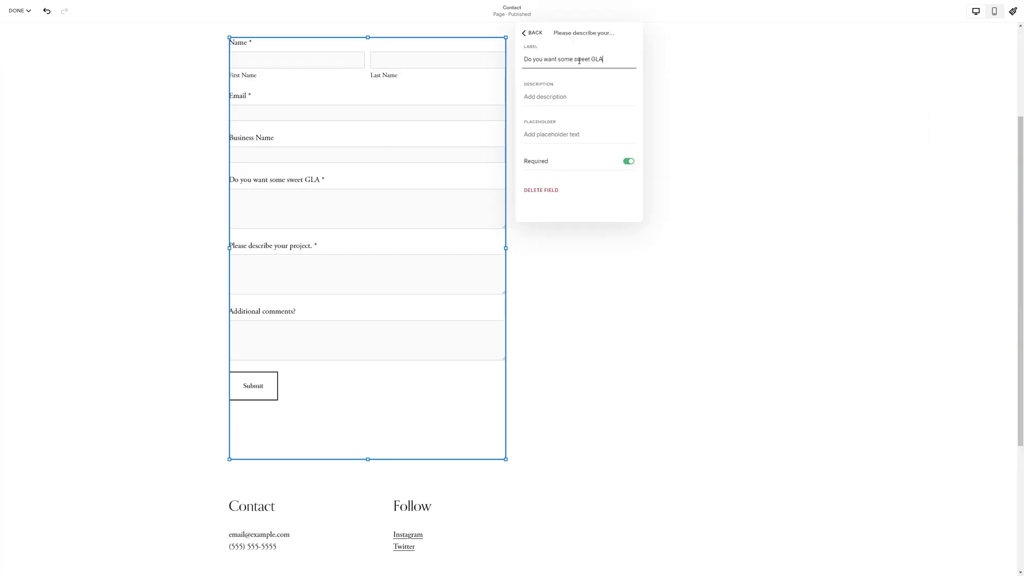
pyautogui.click(713, 167)
pyautogui.scroll(2, 576, 187)
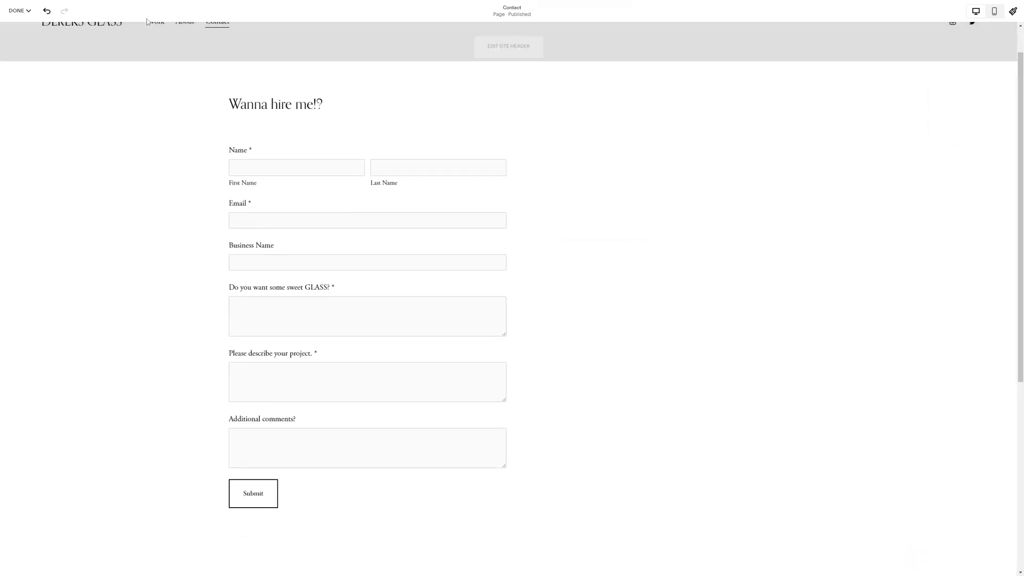
# Save and exit the Contact page, and reopen the Clay Ceramics project under Work
pyautogui.click(19, 11)
pyautogui.click(13, 40)
pyautogui.click(20, 18)
pyautogui.click(28, 68)
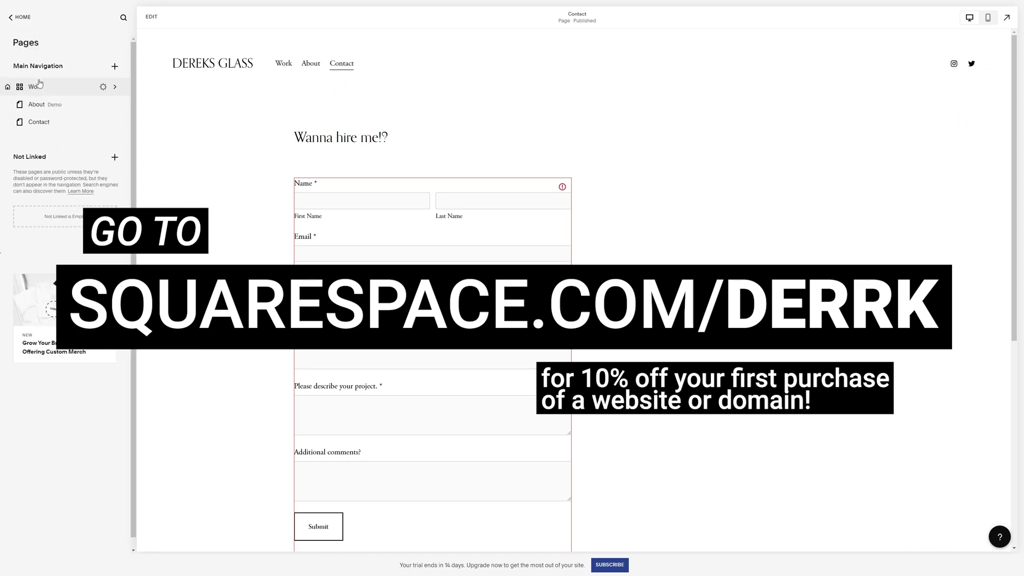
pyautogui.click(37, 86)
pyautogui.click(507, 176)
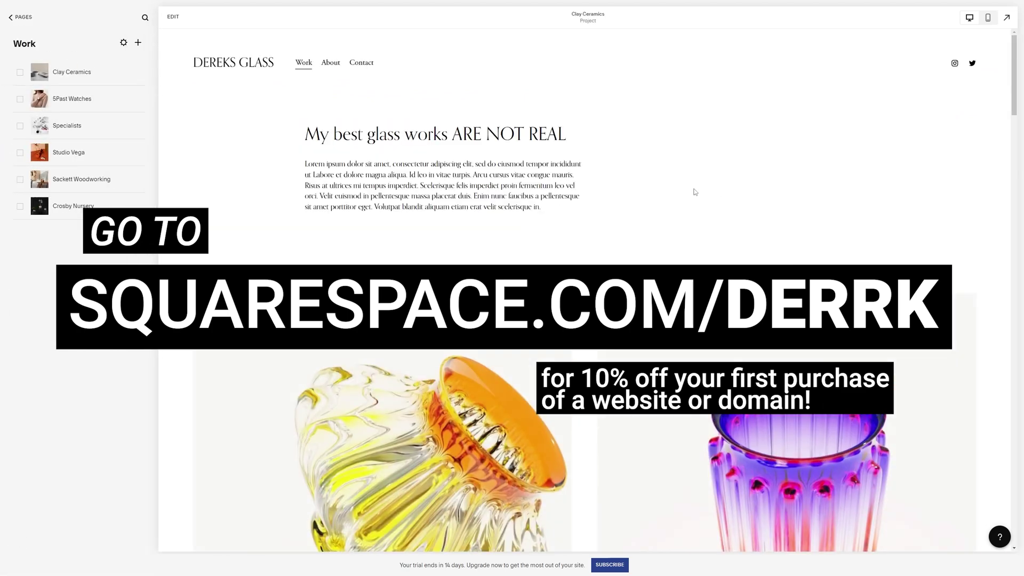
pyautogui.moveTo(1015, 92); pyautogui.dragTo(1014, 201)
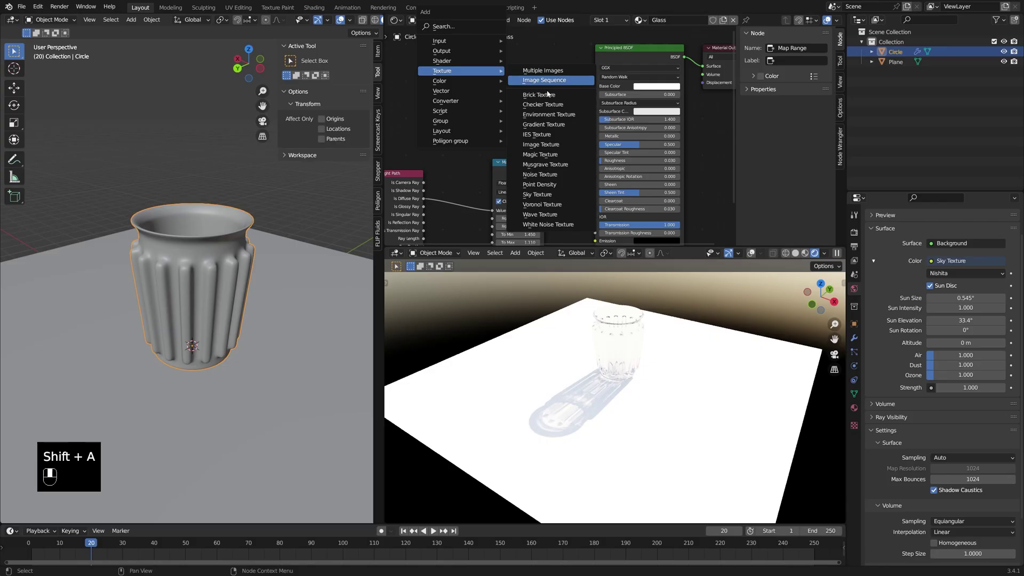
# Add a Gradient Texture node and connect its Color output to the Principled BSDF's Base Color
pyautogui.click(543, 124)
pyautogui.click(510, 95)
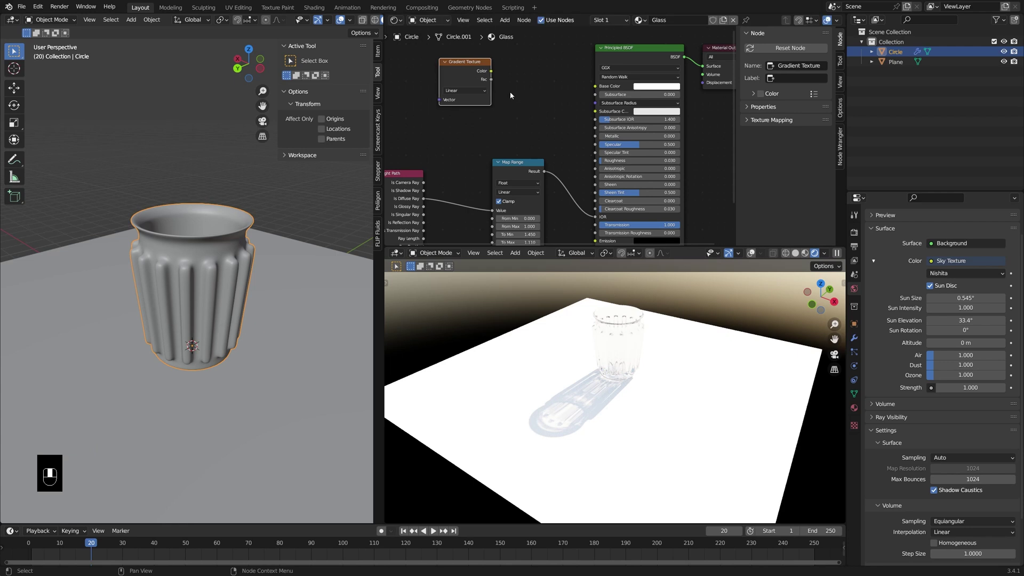
pyautogui.scroll(1, 486, 82)
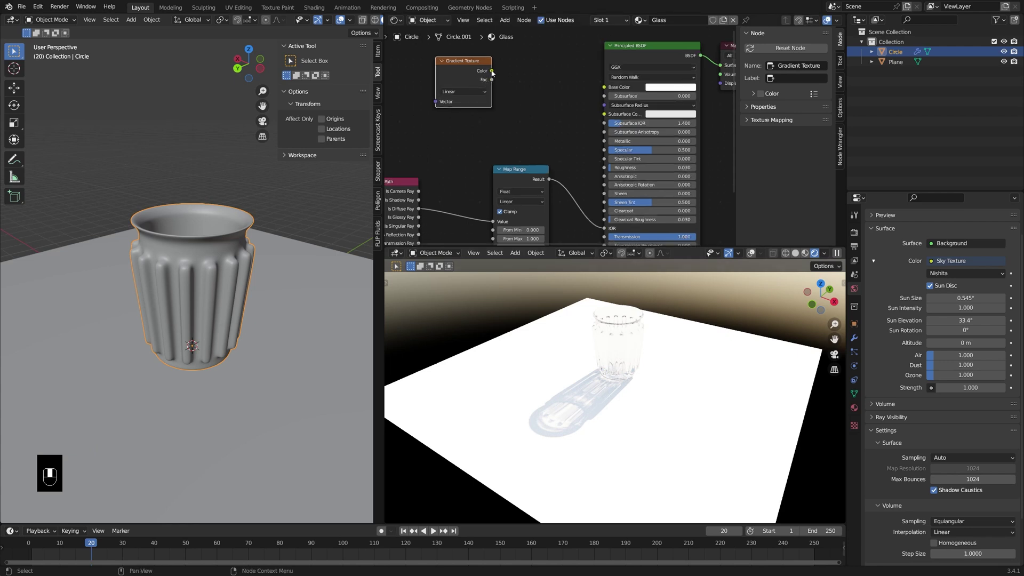
pyautogui.scroll(1, 495, 74)
pyautogui.moveTo(571, 73); pyautogui.dragTo(613, 91)
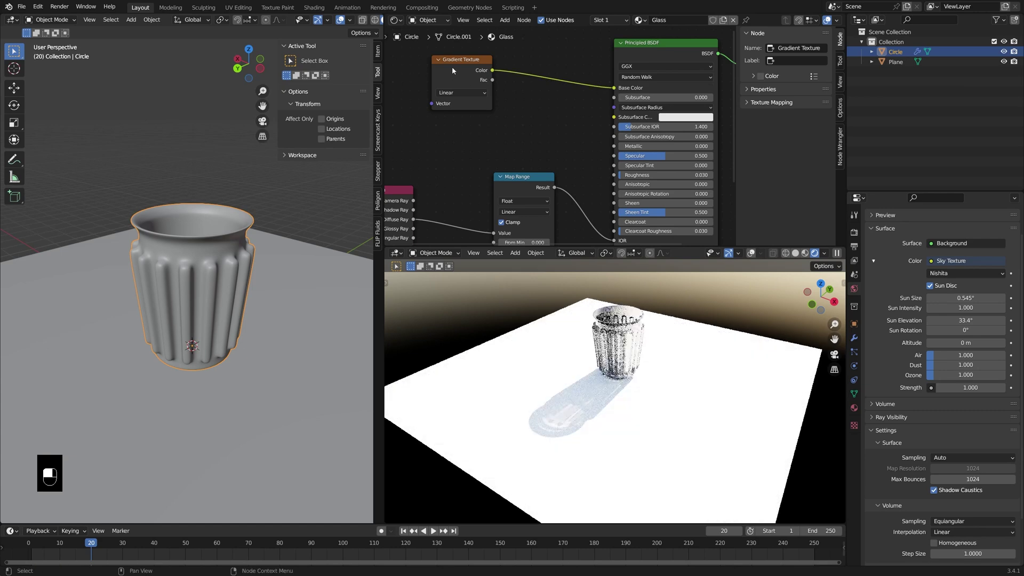
# Add Texture Coordinate and Mapping nodes to the Gradient Texture and place them beside it
pyautogui.scroll(-1, 452, 67)
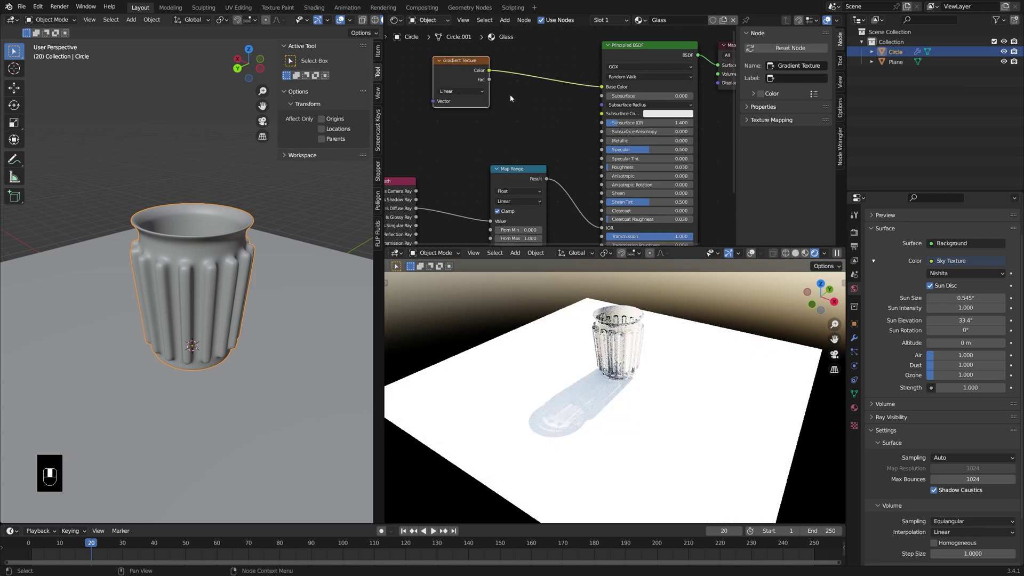
pyautogui.hotkey('ctrl', 't')
pyautogui.press('g')
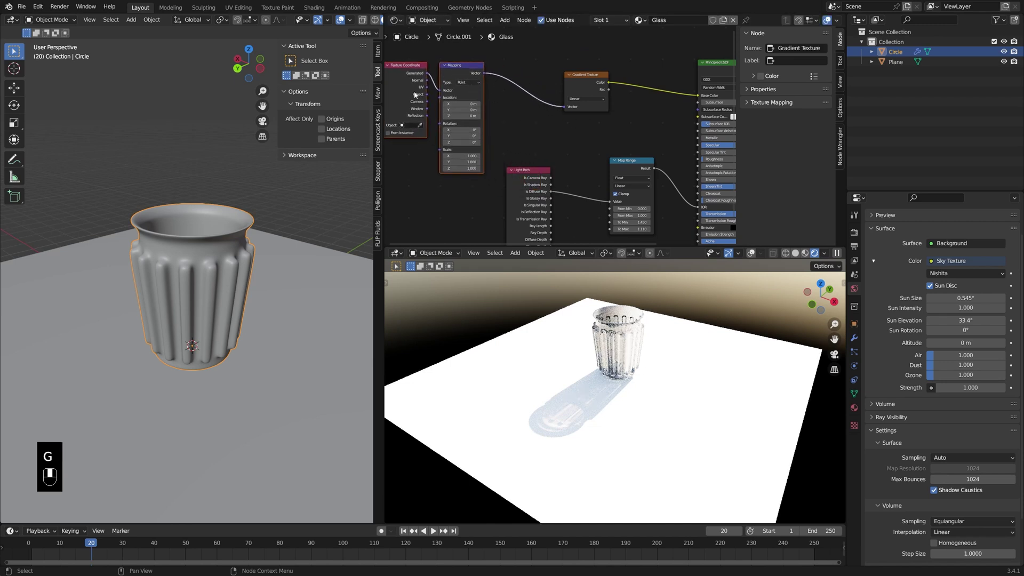
pyautogui.click(425, 72)
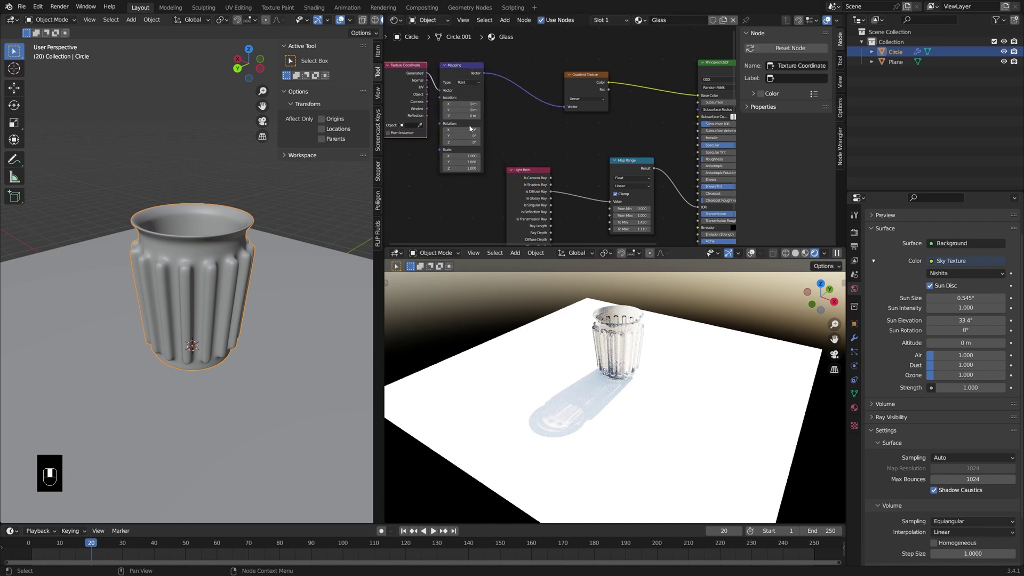
# Preview the Gradient Texture on the glass and set the Mapping node's Y rotation to 90°
pyautogui.keyDown('ctrl'); pyautogui.keyDown('shift'); pyautogui.click(584, 78); pyautogui.keyUp('shift'); pyautogui.keyUp('ctrl')
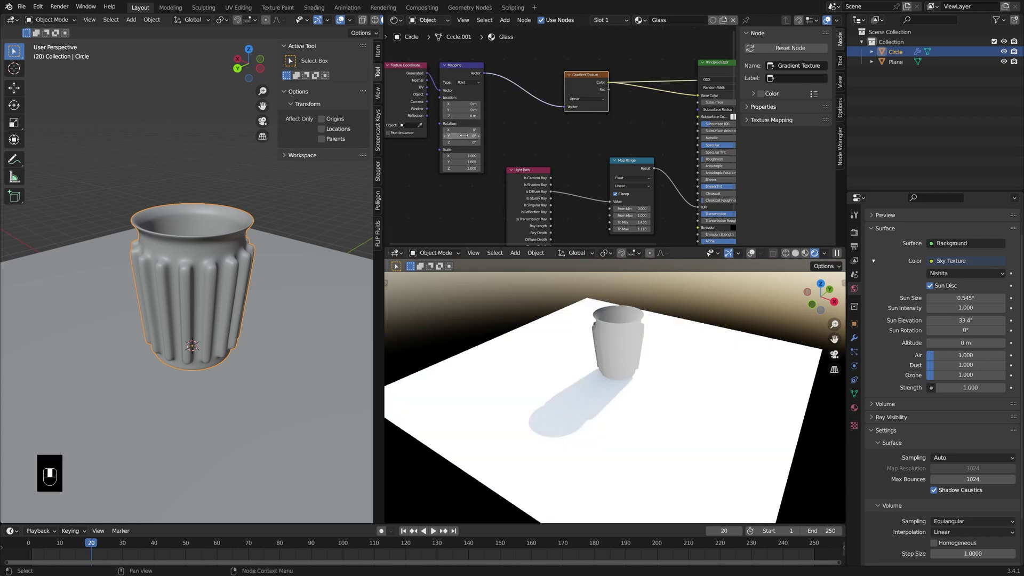
pyautogui.moveTo(464, 136)
pyautogui.mouseDown()
pyautogui.moveTo(530, 135)
pyautogui.moveTo(463, 135)
pyautogui.mouseUp()
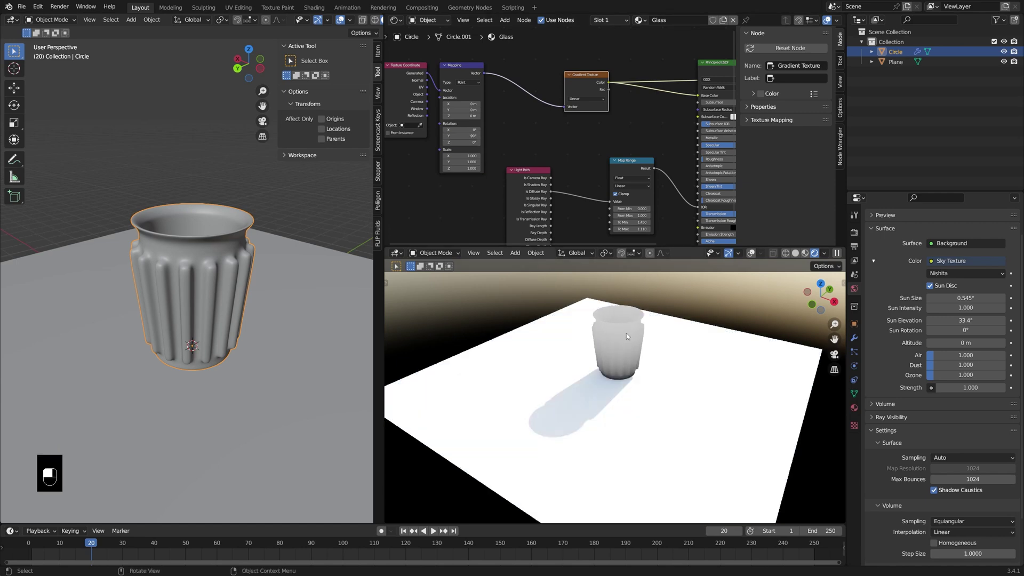
pyautogui.moveTo(626, 333); pyautogui.dragTo(567, 378, button='middle')
# Insert a ColorRamp between the Gradient Texture and the Base Color, and send the Principled BSDF to the material output again
pyautogui.moveTo(598, 133); pyautogui.dragTo(526, 136, button='middle')
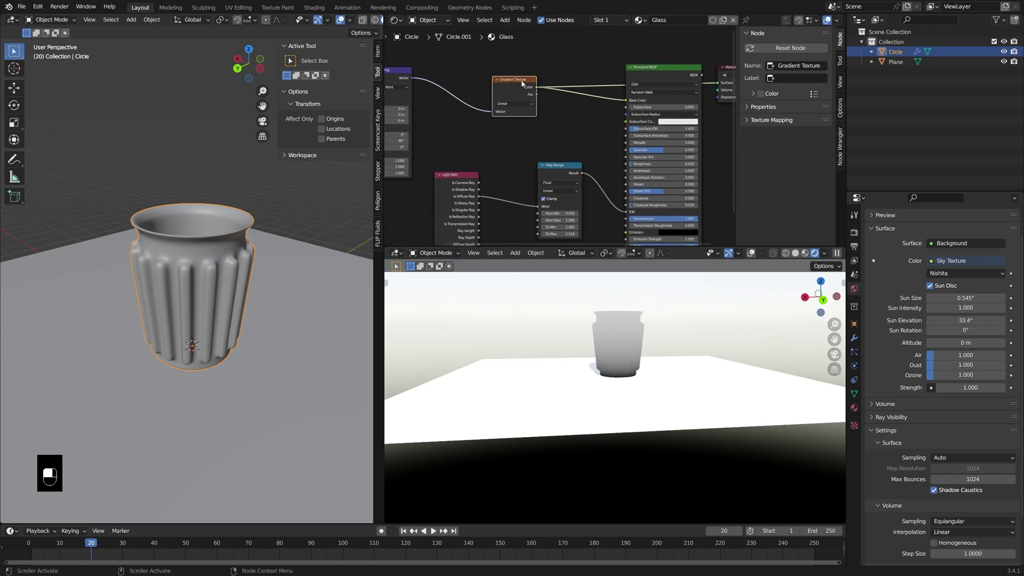
pyautogui.click(520, 117)
pyautogui.hotkey('shift', 'a')
pyautogui.moveTo(496, 149)
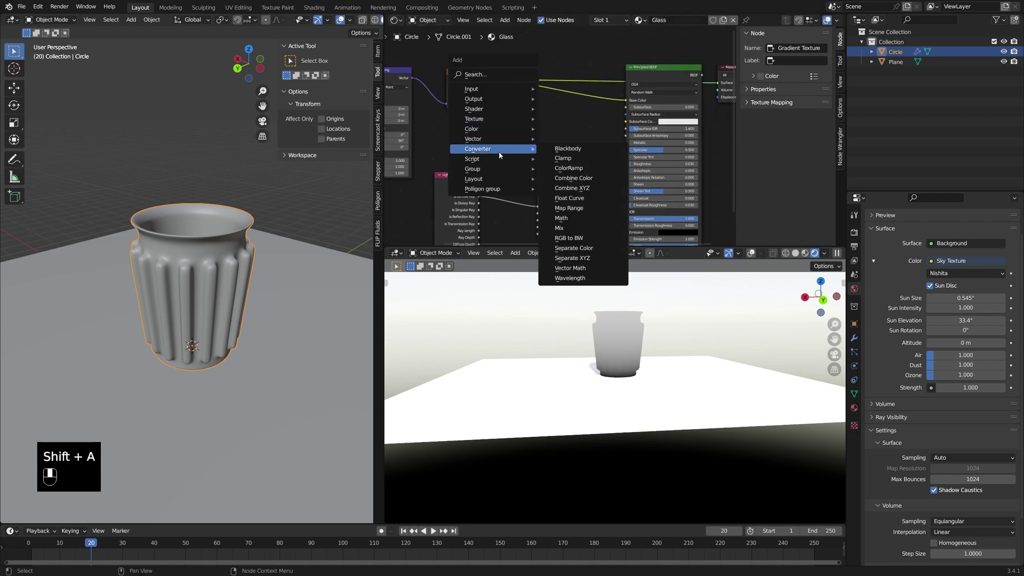
pyautogui.click(594, 174)
pyautogui.click(563, 118)
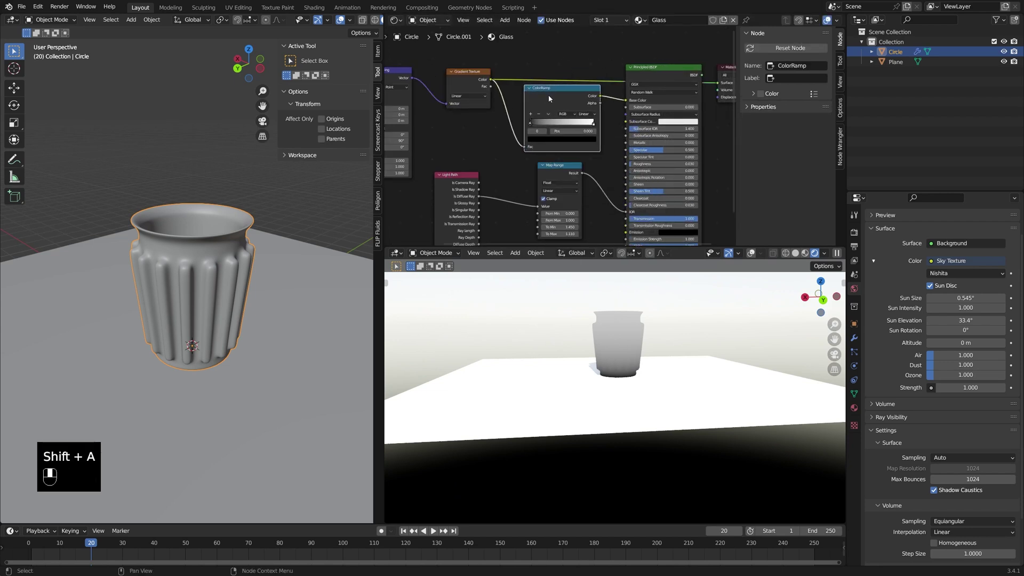
pyautogui.keyDown('ctrl'); pyautogui.keyDown('shift'); pyautogui.click(656, 77); pyautogui.keyUp('shift'); pyautogui.keyUp('ctrl')
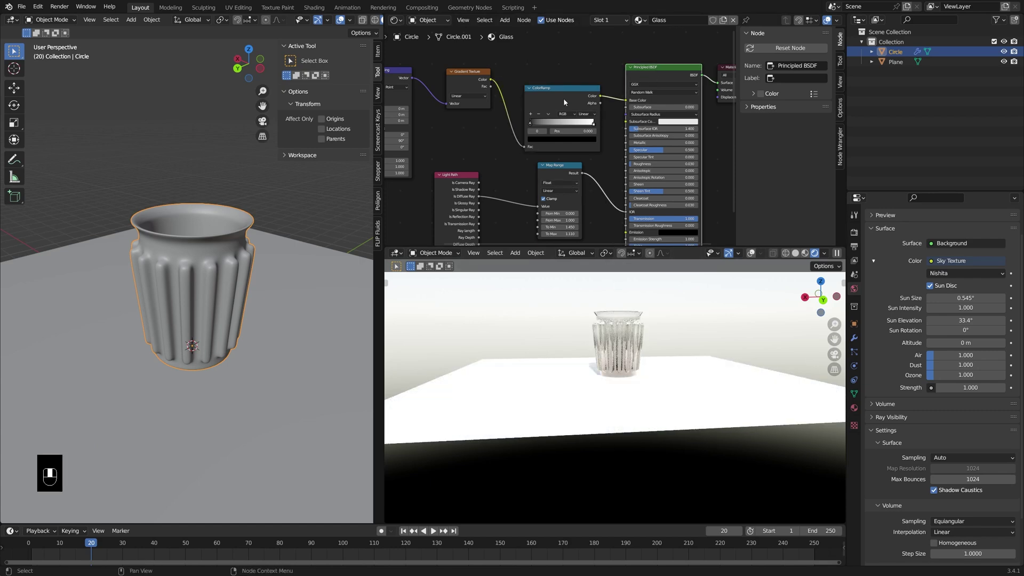
# Reposition the ColorRamp node and change its first, black stop to a saturated orange
pyautogui.moveTo(564, 95); pyautogui.dragTo(573, 117)
pyautogui.click(530, 118)
pyautogui.click(538, 132)
pyautogui.moveTo(551, 70); pyautogui.dragTo(542, 87)
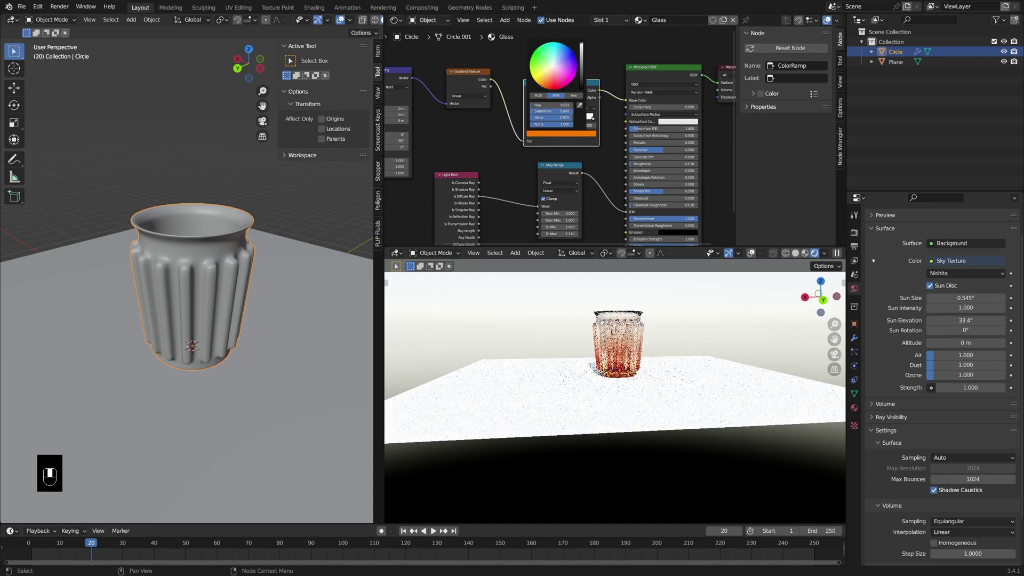
# Adjust the ColorRamp's stops, adding a third one, and color the stop at the far end orange
pyautogui.moveTo(530, 293); pyautogui.dragTo(543, 306, button='middle')
pyautogui.scroll(3, 541, 302)
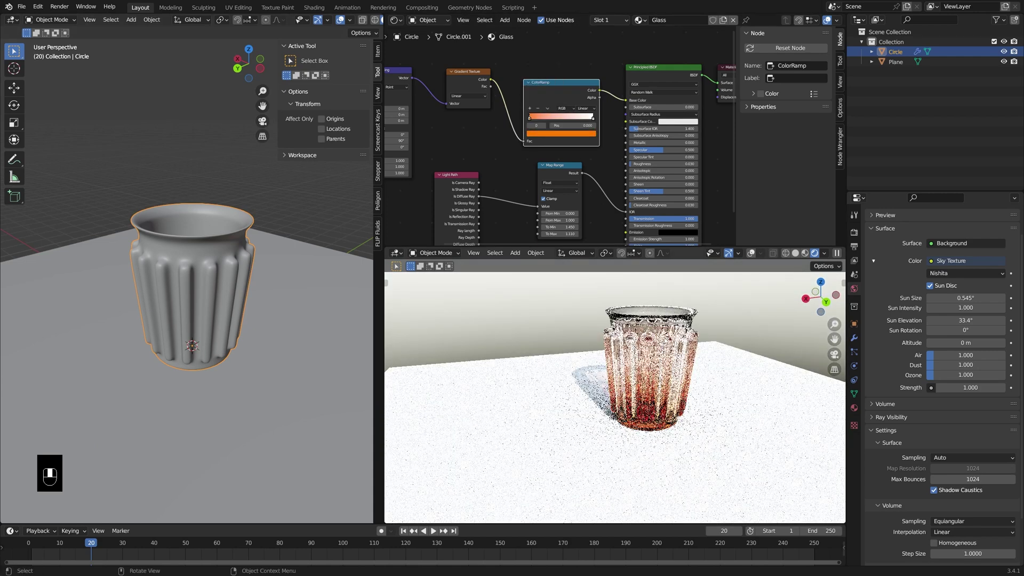
pyautogui.keyDown('shift'); pyautogui.moveTo(651, 332); pyautogui.dragTo(624, 319, button='middle'); pyautogui.keyUp('shift')
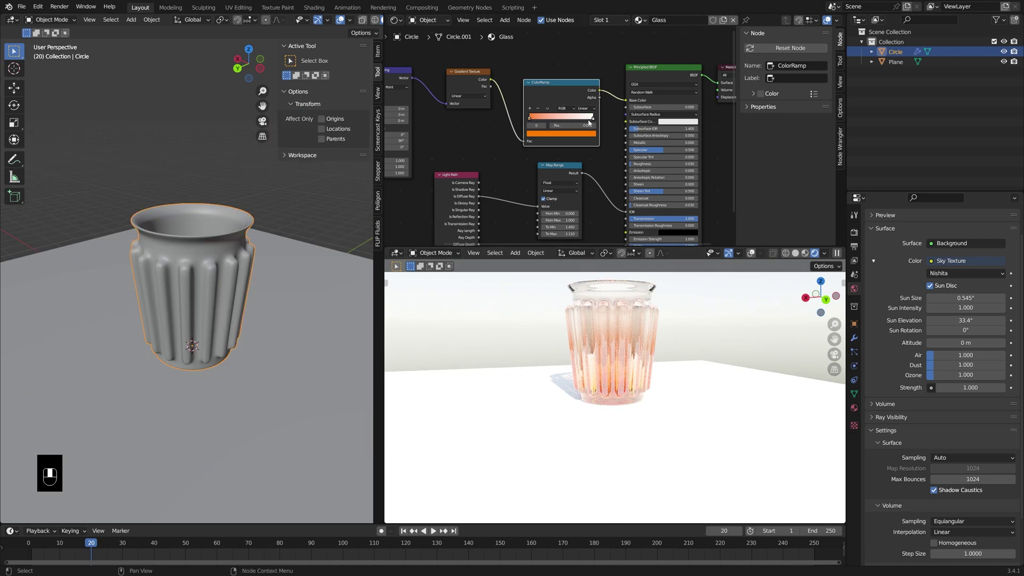
pyautogui.moveTo(589, 122)
pyautogui.mouseDown()
pyautogui.moveTo(536, 123)
pyautogui.moveTo(589, 121)
pyautogui.mouseUp()
pyautogui.click(531, 110)
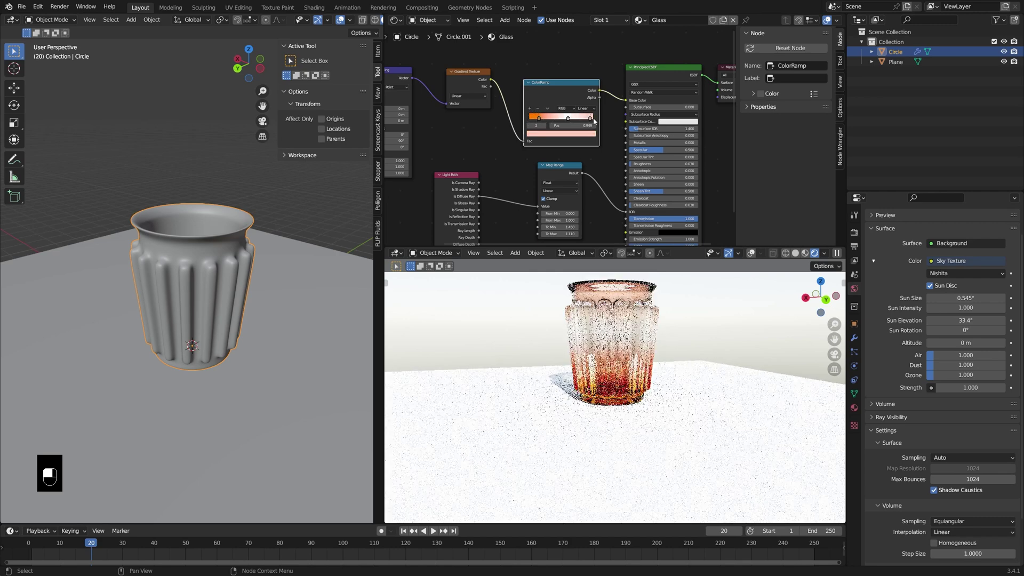
pyautogui.click(587, 134)
pyautogui.moveTo(564, 81); pyautogui.dragTo(543, 86)
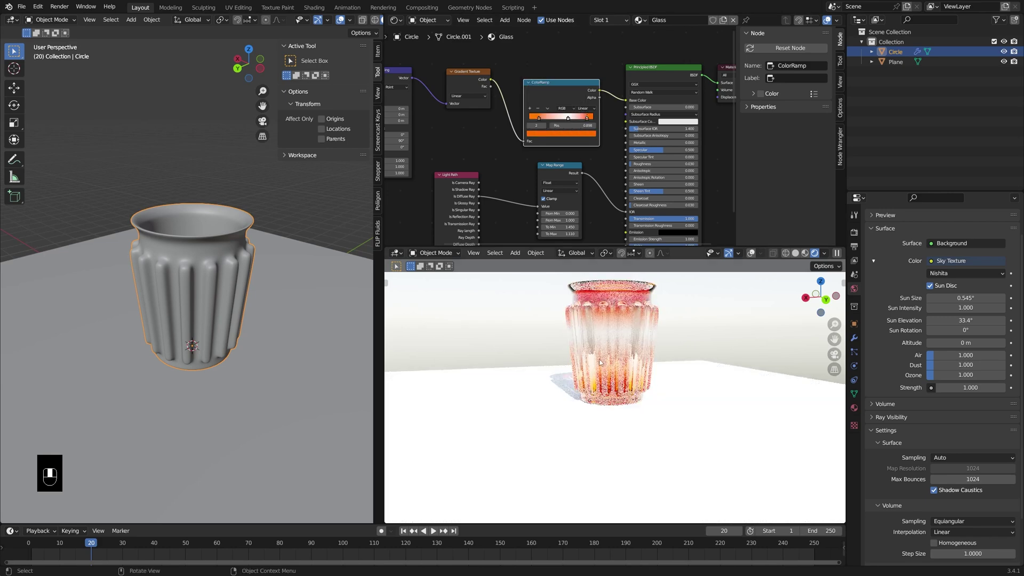
# Move the ColorRamp's middle white stop to position 0.327, closer to the first orange stop
pyautogui.moveTo(602, 358); pyautogui.dragTo(669, 362, button='middle')
pyautogui.scroll(-1, 651, 365)
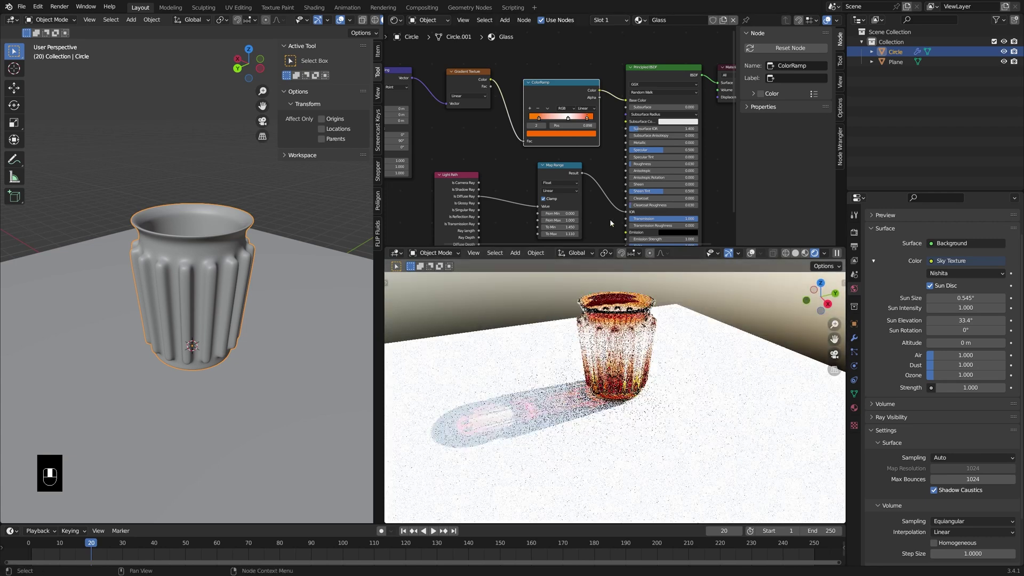
pyautogui.moveTo(586, 159); pyautogui.dragTo(580, 138, button='middle')
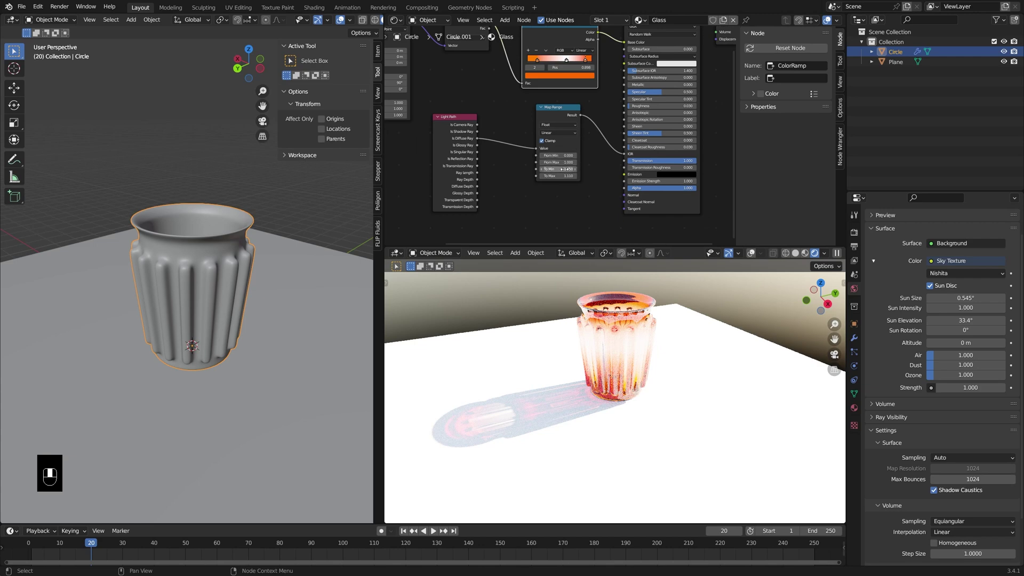
pyautogui.moveTo(574, 64); pyautogui.dragTo(574, 75, button='middle')
pyautogui.moveTo(566, 71); pyautogui.dragTo(550, 71)
pyautogui.moveTo(591, 117); pyautogui.dragTo(624, 117, button='middle')
pyautogui.scroll(-1, 647, 310)
# Set the Sky Texture's sun size to 2° to soften the glass shadow
pyautogui.moveTo(681, 332); pyautogui.dragTo(691, 330, button='middle')
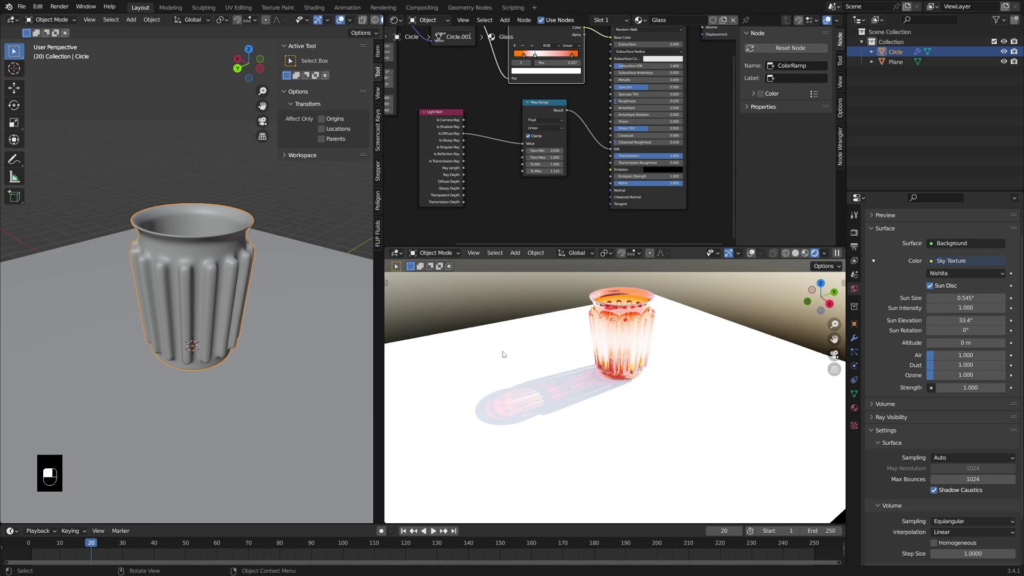
pyautogui.moveTo(981, 298); pyautogui.dragTo(960, 297)
pyautogui.scroll(3, 567, 421)
pyautogui.click(561, 359)
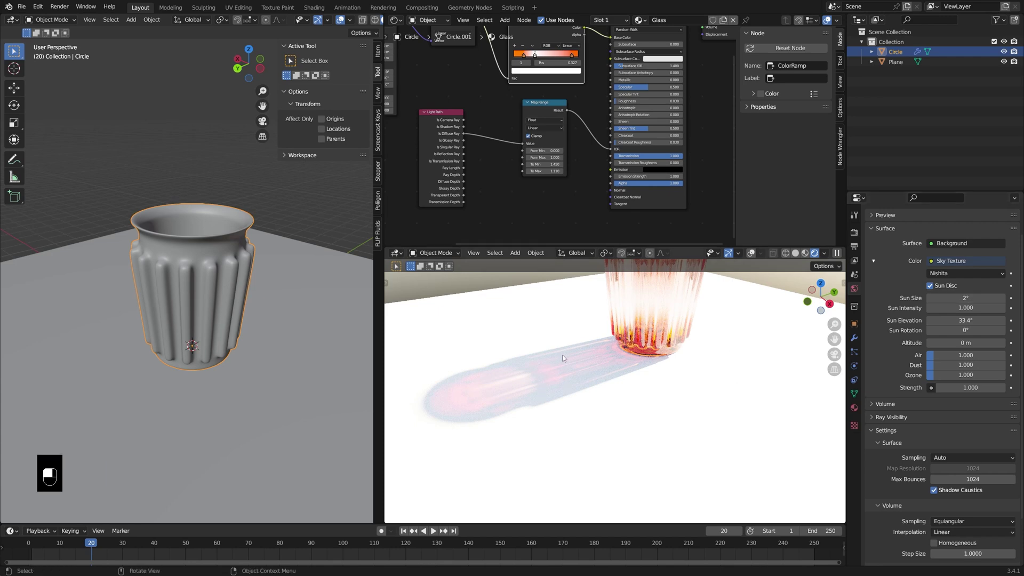
# Inspect the glass shadow from several angles and set the Sky Texture's sun size to 1.71°
pyautogui.scroll(-3, 560, 357)
pyautogui.moveTo(561, 357)
pyautogui.keyDown('shift'); pyautogui.mouseDown(button='middle')
pyautogui.moveTo(616, 417)
pyautogui.moveTo(555, 373)
pyautogui.mouseUp(button='middle'); pyautogui.keyUp('shift')
pyautogui.scroll(4, 554, 373)
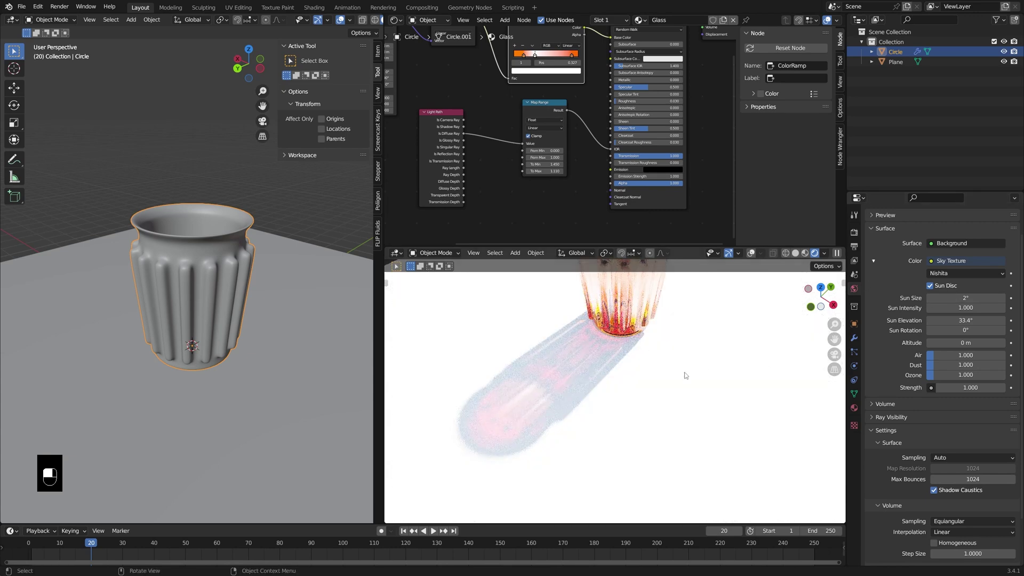
pyautogui.moveTo(685, 375); pyautogui.dragTo(659, 398, button='middle')
pyautogui.scroll(-3, 672, 332)
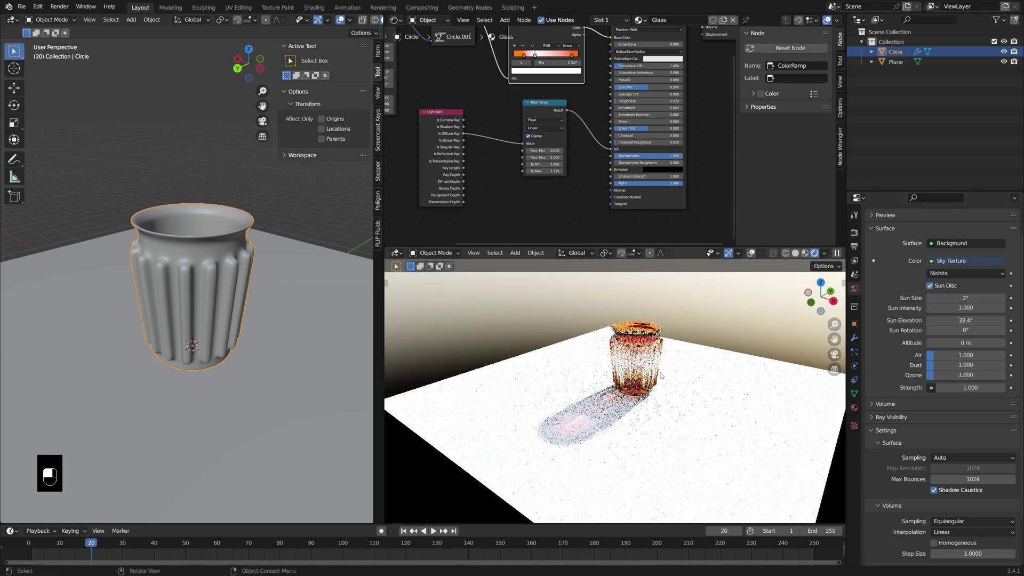
pyautogui.scroll(2, 661, 375)
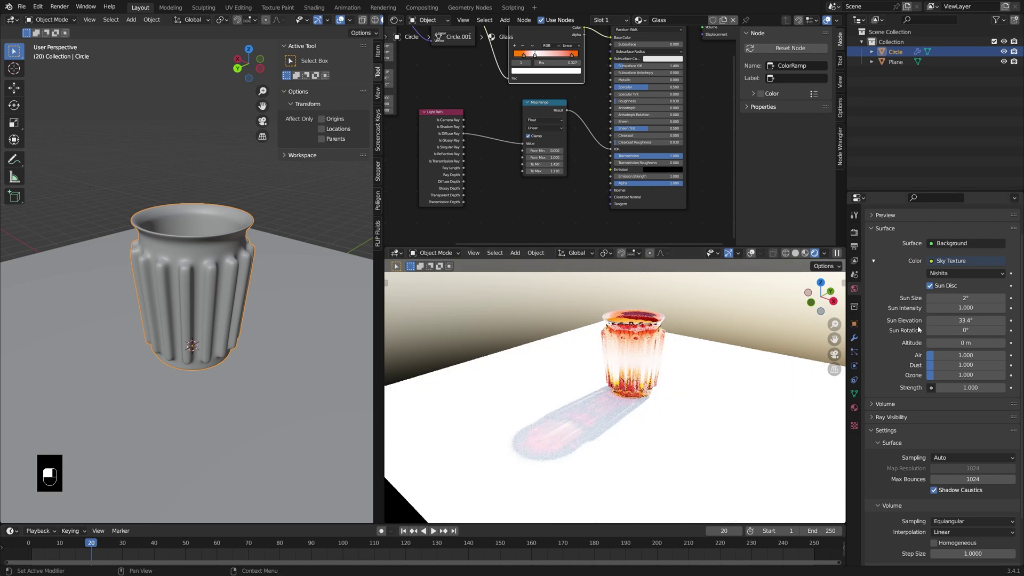
pyautogui.keyDown('shift'); pyautogui.moveTo(966, 297); pyautogui.dragTo(989, 302); pyautogui.keyUp('shift')
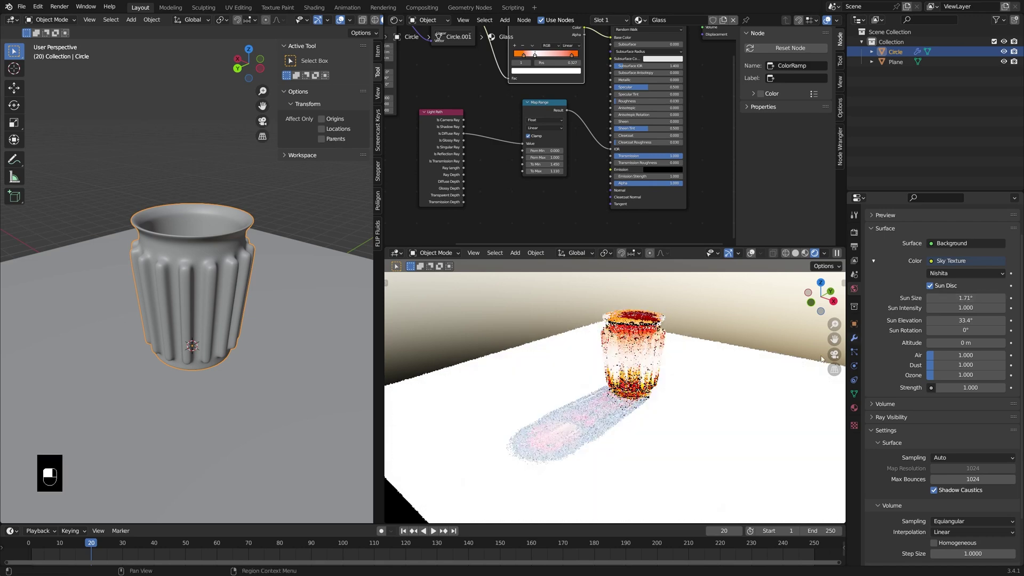
# Set the world background's strength to 0.100 and try adjusting the sun intensity
pyautogui.moveTo(780, 384); pyautogui.dragTo(746, 367, button='middle')
pyautogui.keyDown('shift'); pyautogui.moveTo(970, 387); pyautogui.dragTo(936, 387); pyautogui.keyUp('shift')
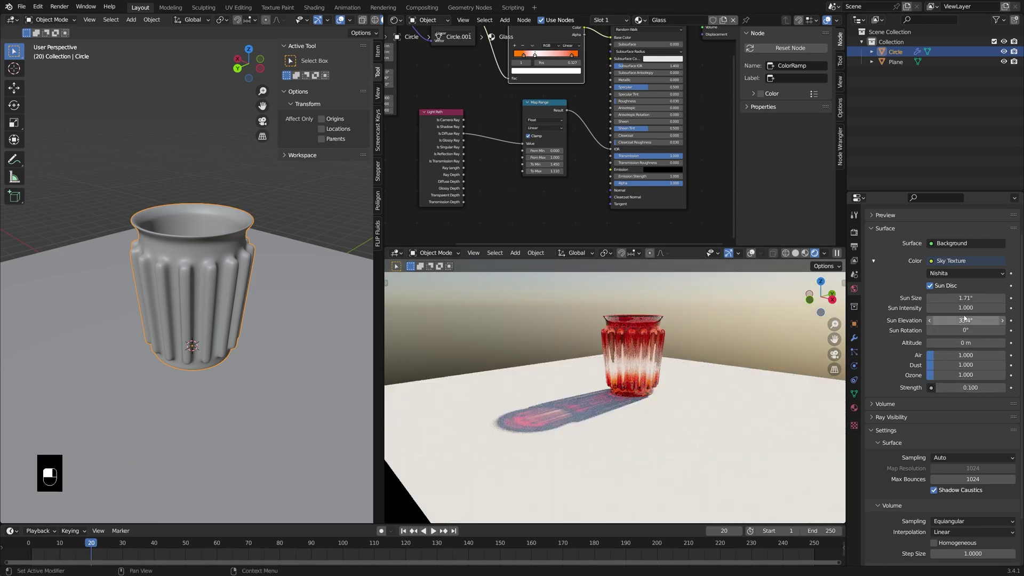
pyautogui.keyDown('shift'); pyautogui.moveTo(963, 307); pyautogui.dragTo(1000, 307); pyautogui.keyUp('shift')
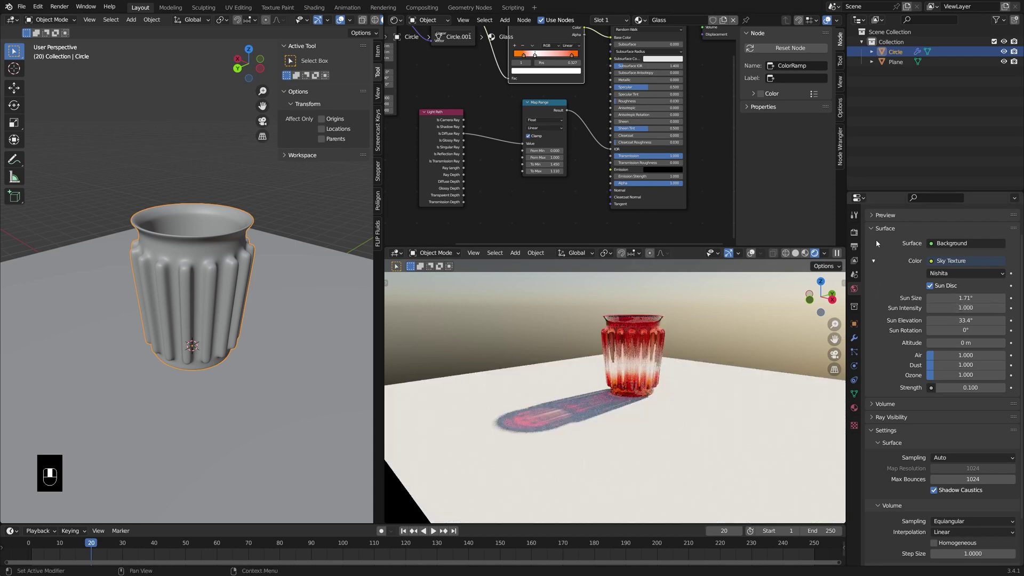
# Set the color management look to Very High Contrast in the render settings and check the glass shadow
pyautogui.click(854, 232)
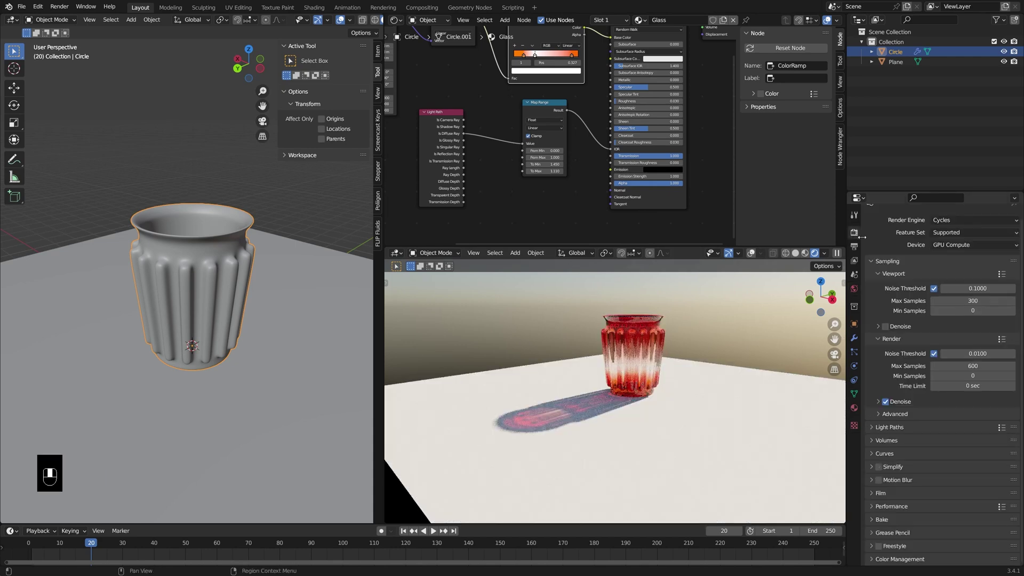
pyautogui.click(916, 559)
pyautogui.scroll(-4, 929, 529)
pyautogui.click(953, 511)
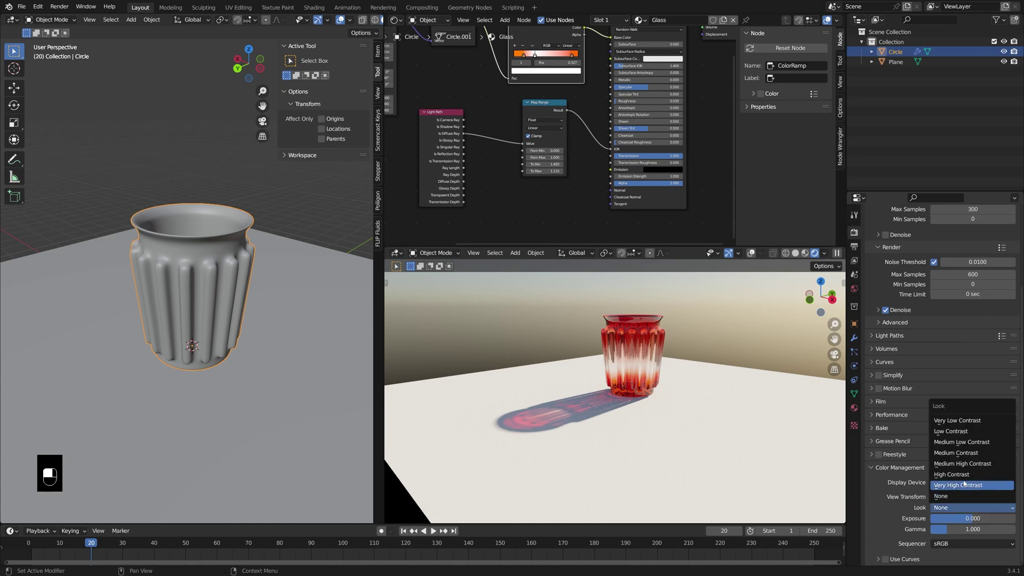
pyautogui.click(964, 485)
pyautogui.moveTo(532, 417); pyautogui.dragTo(536, 440, button='middle')
pyautogui.scroll(1, 555, 389)
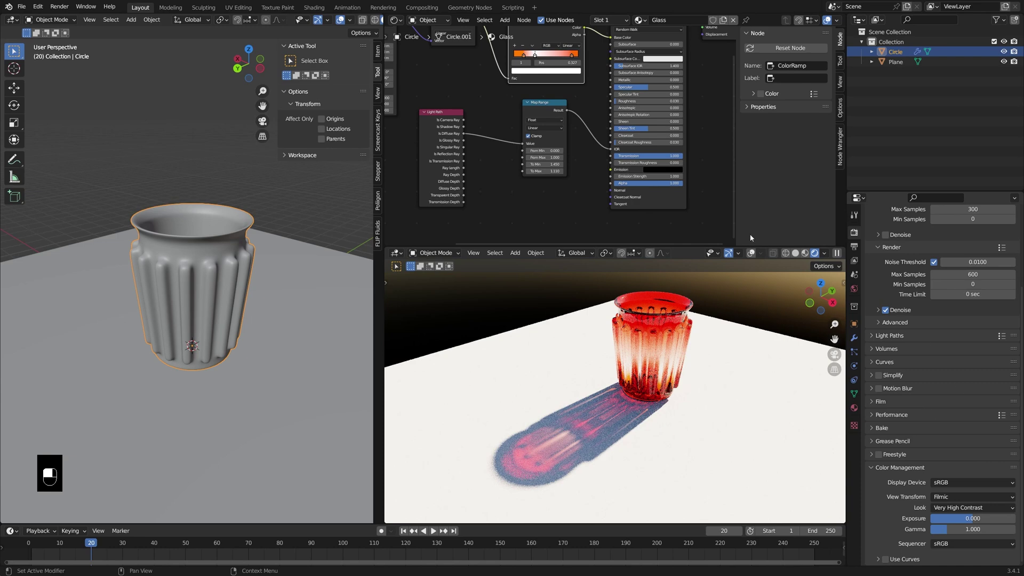
# Move the Map Range node further down, below the ColorRamp, to make room in the Glass material's node tree
pyautogui.scroll(1, 567, 184)
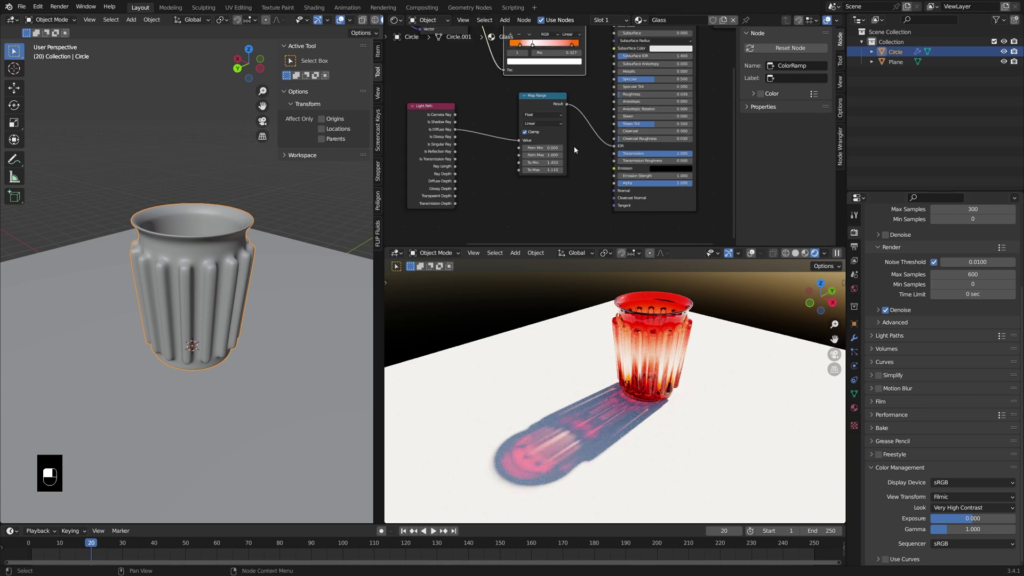
pyautogui.click(592, 110)
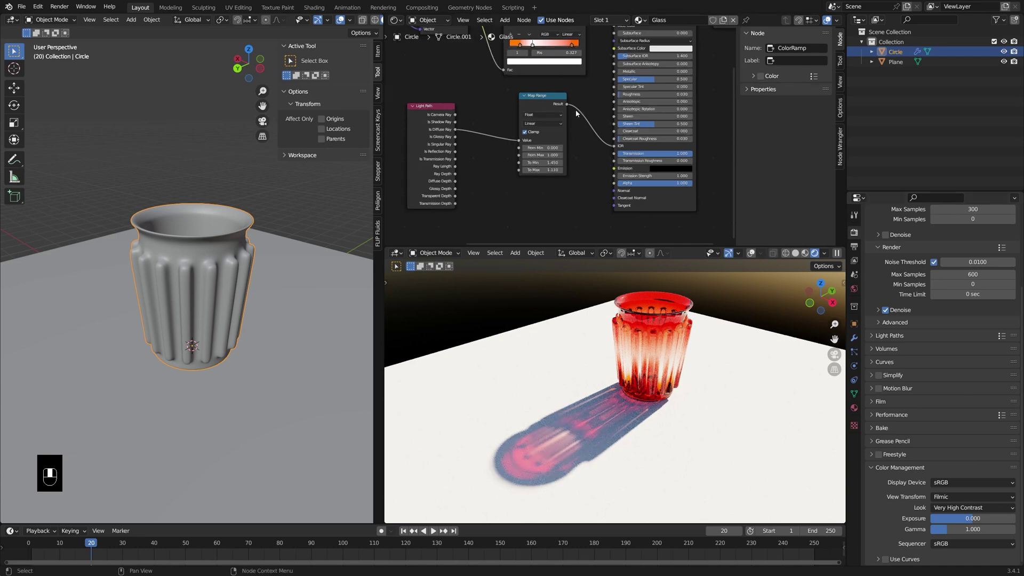
pyautogui.click(550, 98)
pyautogui.keyDown('shift'); pyautogui.scroll(4, 549, 102); pyautogui.keyUp('shift')
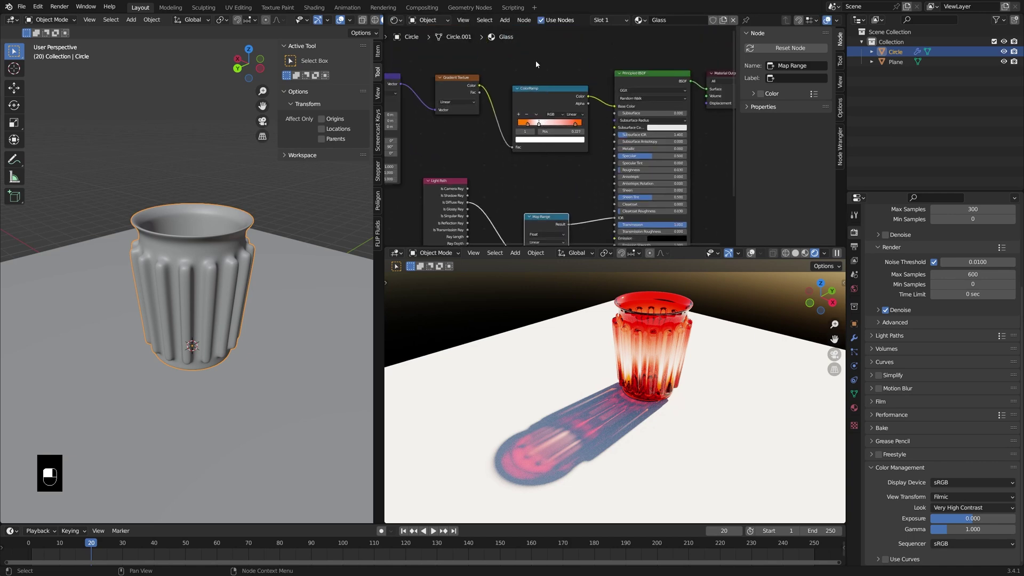
pyautogui.scroll(-1, 540, 90)
pyautogui.scroll(-1, 542, 96)
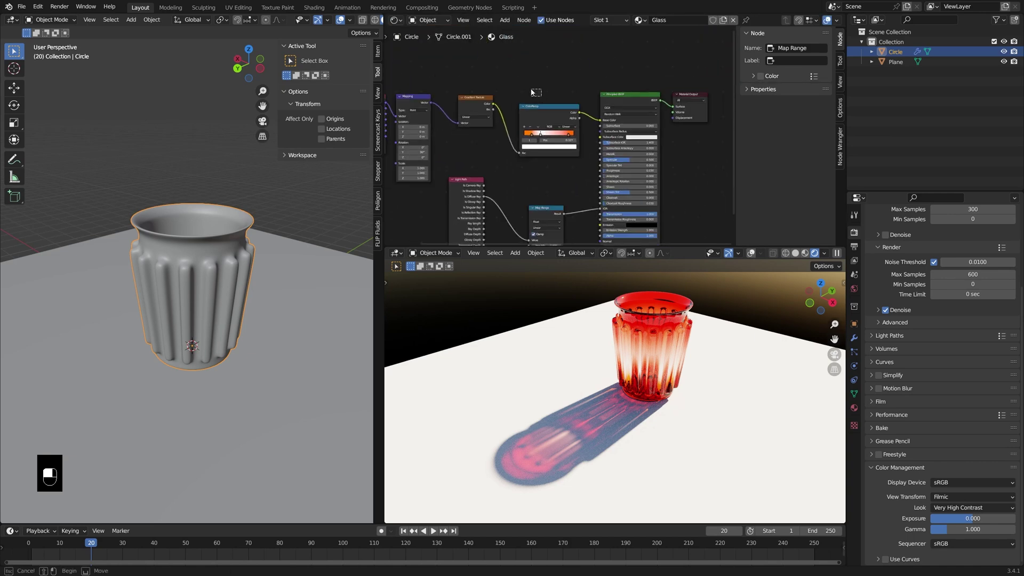
# Try a much higher brightness value for the ColorRamp's middle white stop and undo the change
pyautogui.click(537, 123)
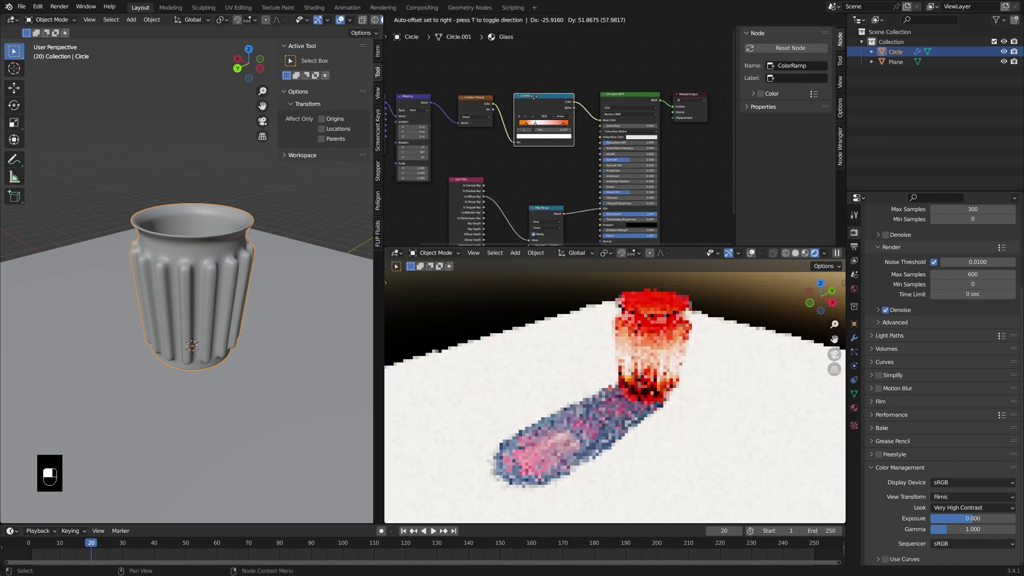
pyautogui.click(539, 134)
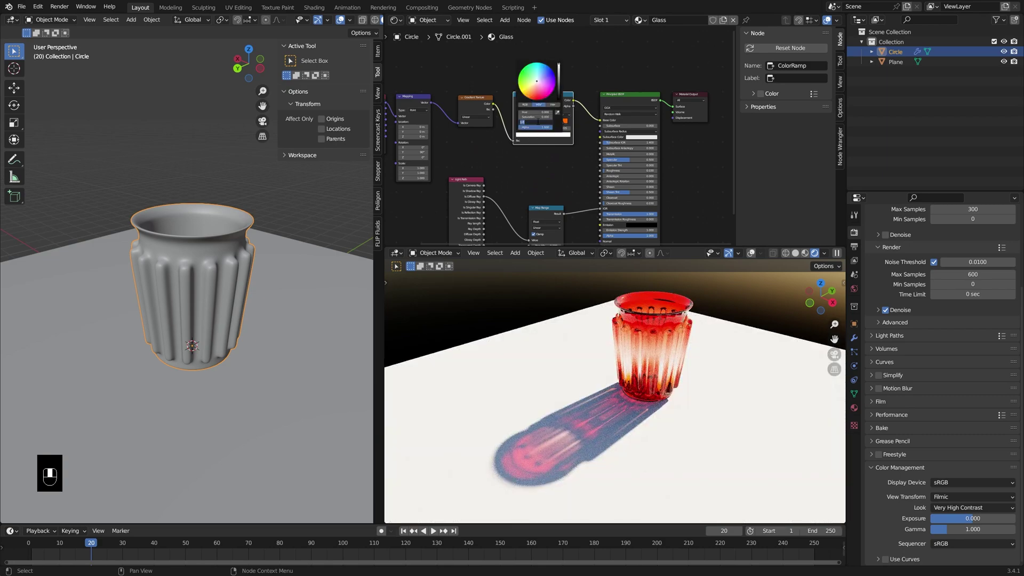
pyautogui.press('Return')
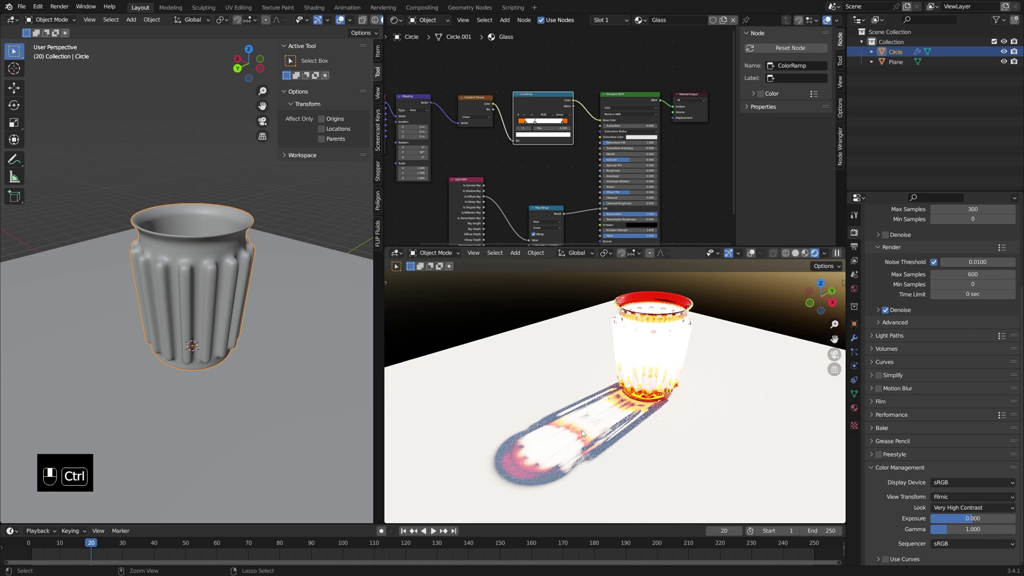
pyautogui.hotkey('ctrl', 'z')
# Insert a Hue Saturation Value node between the ColorRamp and the Principled BSDF's Base Color and set its Value to 20
pyautogui.hotkey('shift', 'a')
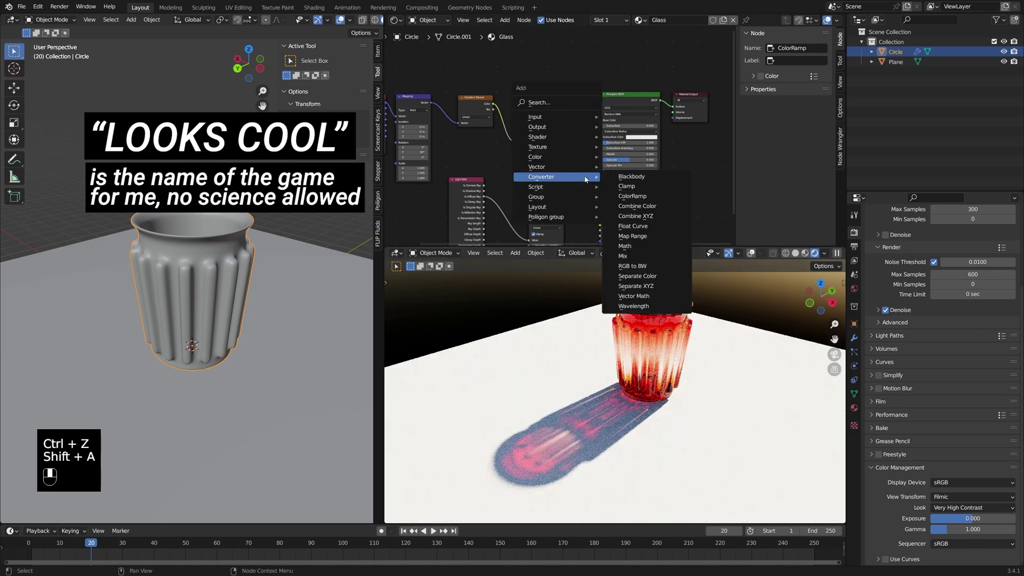
pyautogui.moveTo(560, 160)
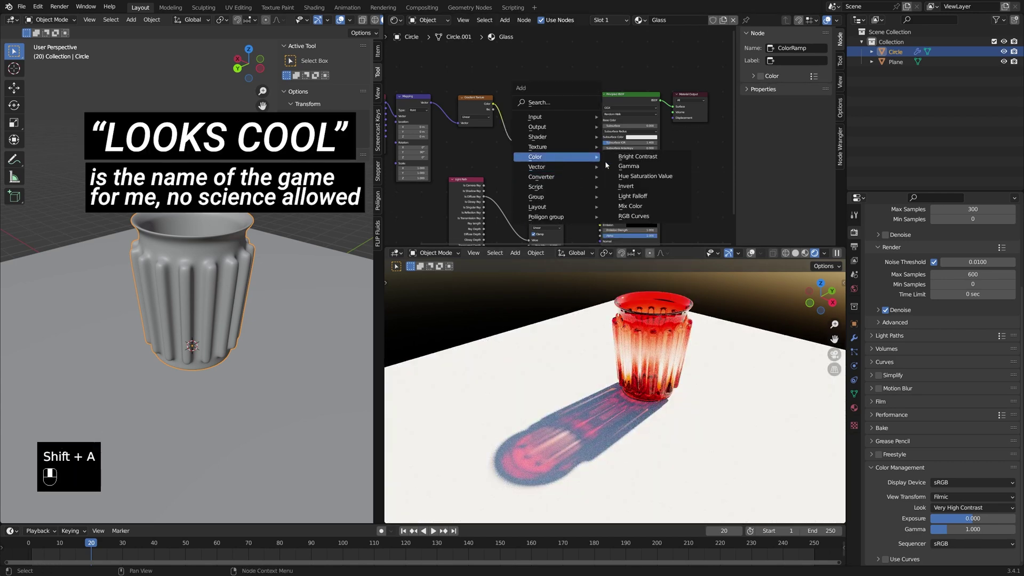
pyautogui.click(645, 176)
pyautogui.click(607, 142)
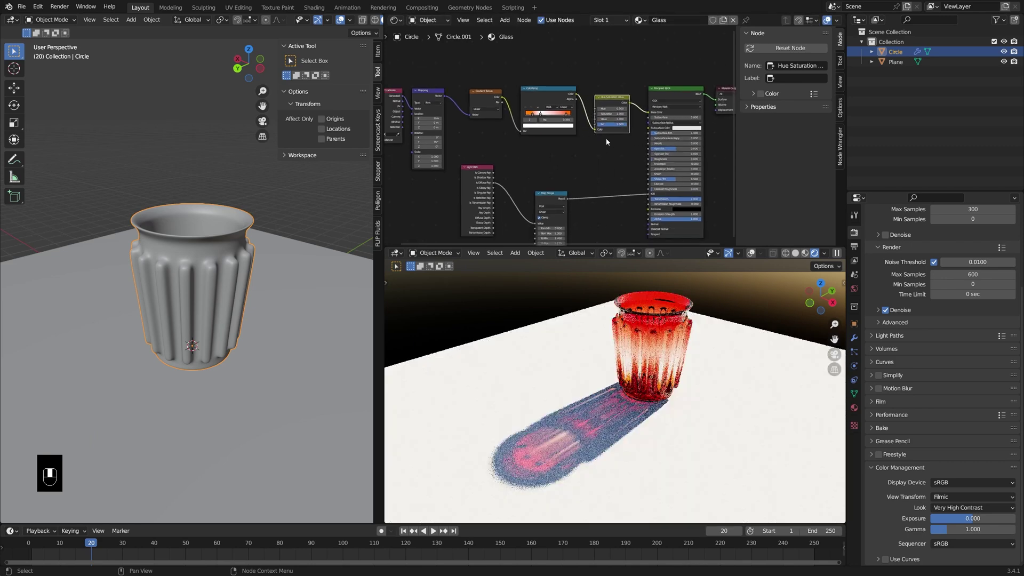
pyautogui.scroll(2, 609, 122)
pyautogui.doubleClick(609, 117)
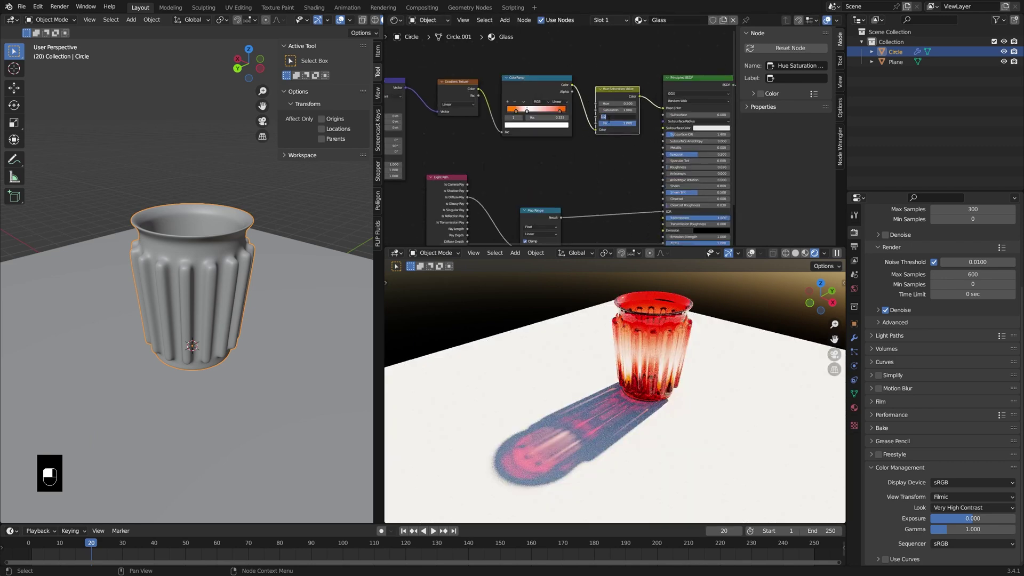
pyautogui.write('20')
pyautogui.press('Return')
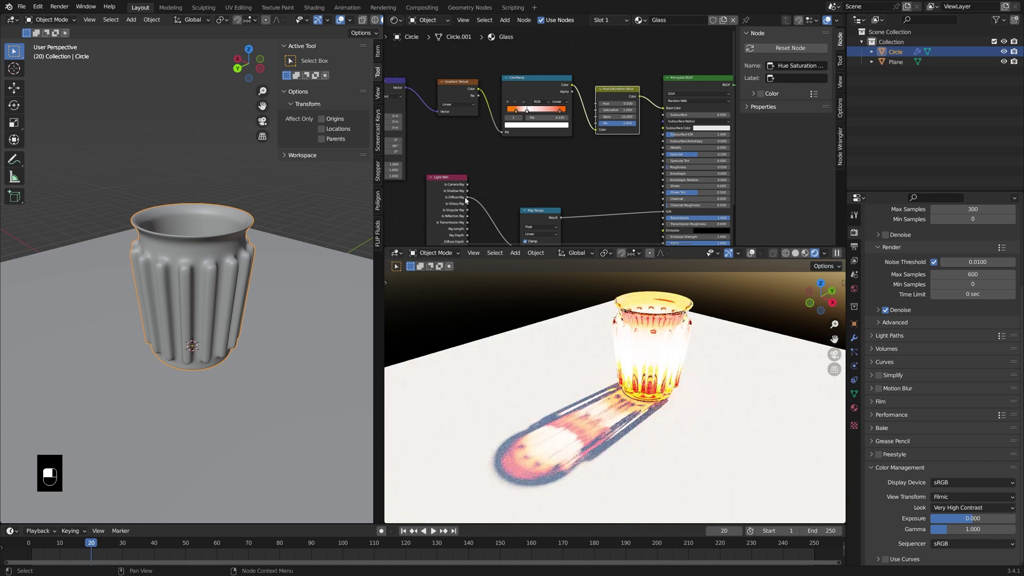
# Connect the Light Path's Is Diffuse Ray output to the Hue Saturation Value node's Fac and check the glass shadow
pyautogui.moveTo(467, 198); pyautogui.dragTo(485, 196)
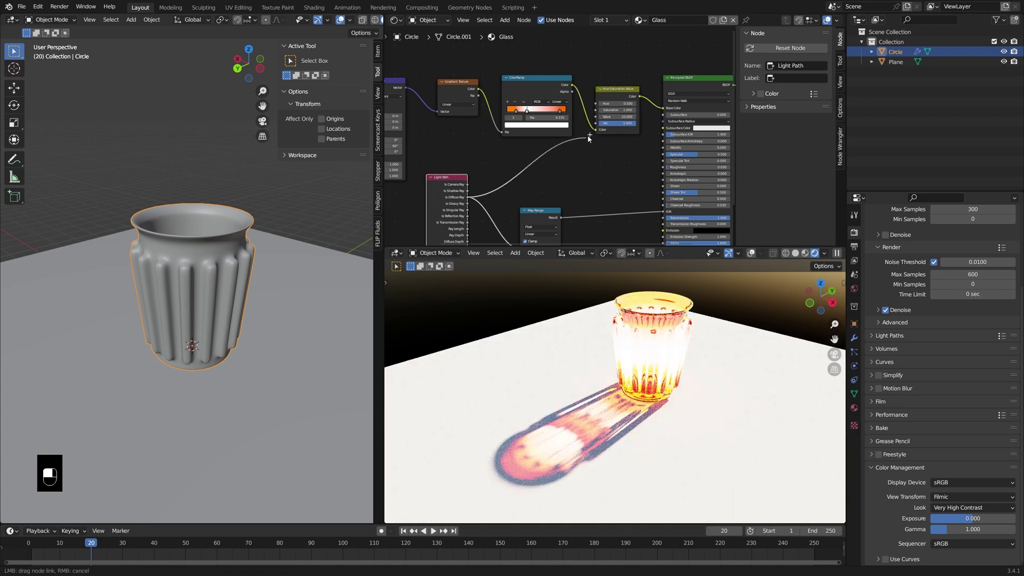
pyautogui.moveTo(596, 126); pyautogui.dragTo(596, 124)
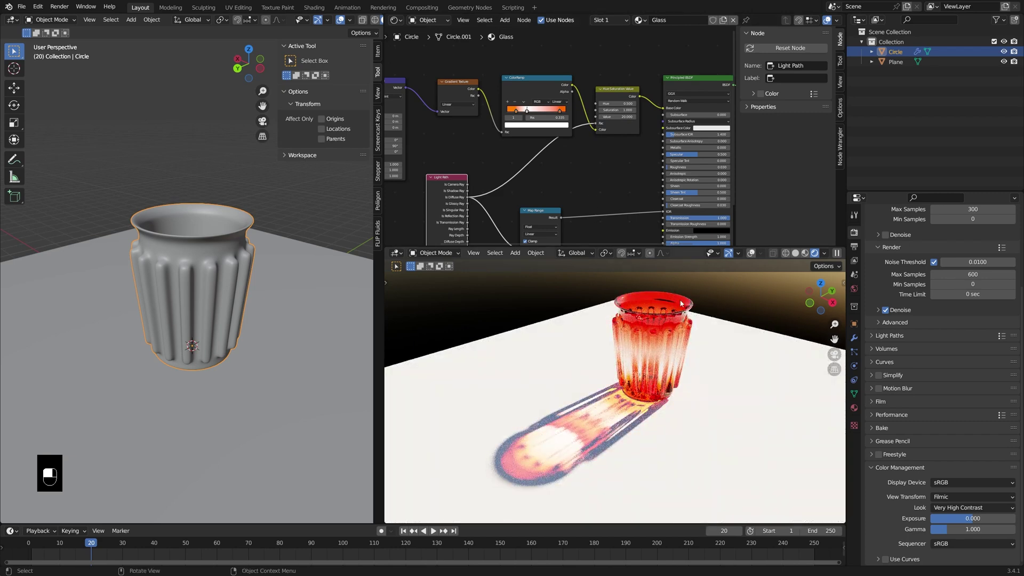
pyautogui.scroll(-3, 605, 415)
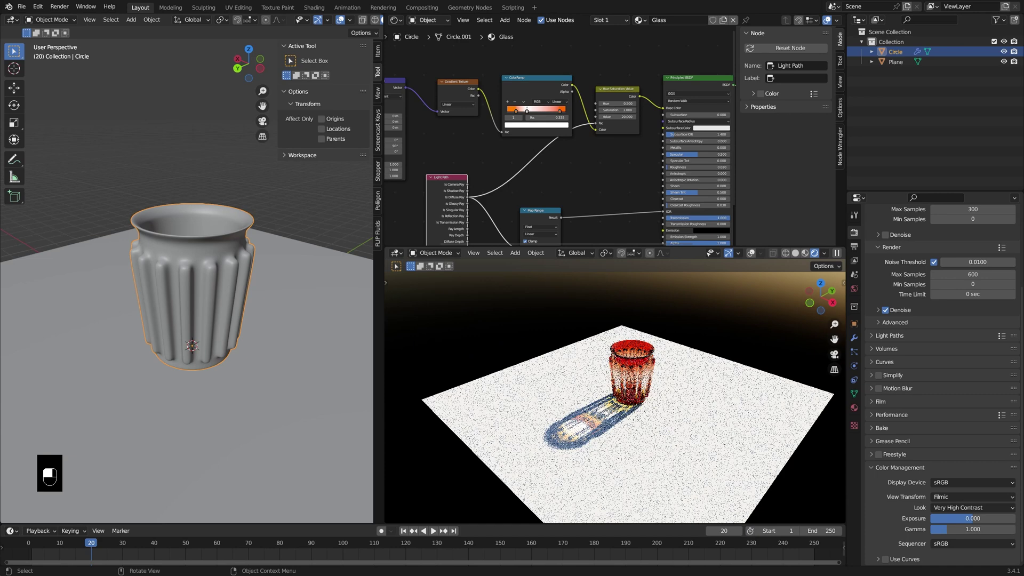
pyautogui.moveTo(605, 414); pyautogui.dragTo(643, 403, button='middle')
# Set the Hue Saturation Value node's Value to 5 and inspect the glass and its shadow from several angles
pyautogui.click(617, 117)
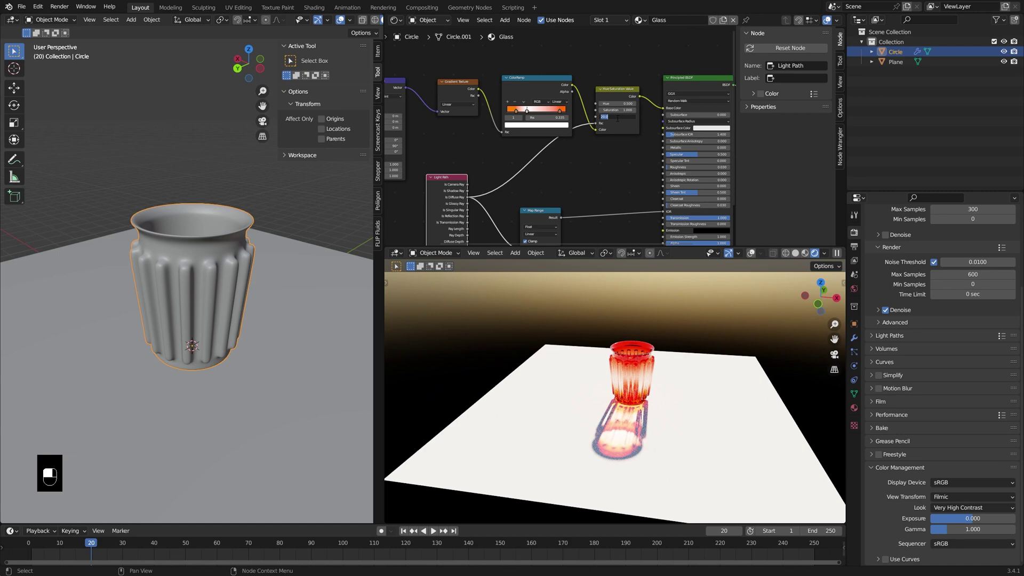
pyautogui.write('5')
pyautogui.press('Return')
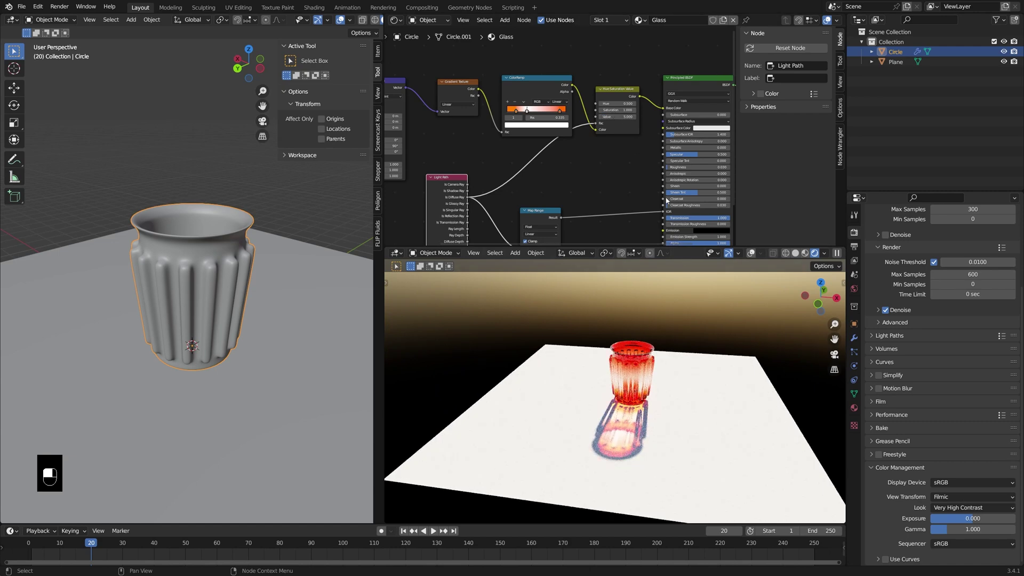
pyautogui.moveTo(596, 140); pyautogui.dragTo(568, 144, button='middle')
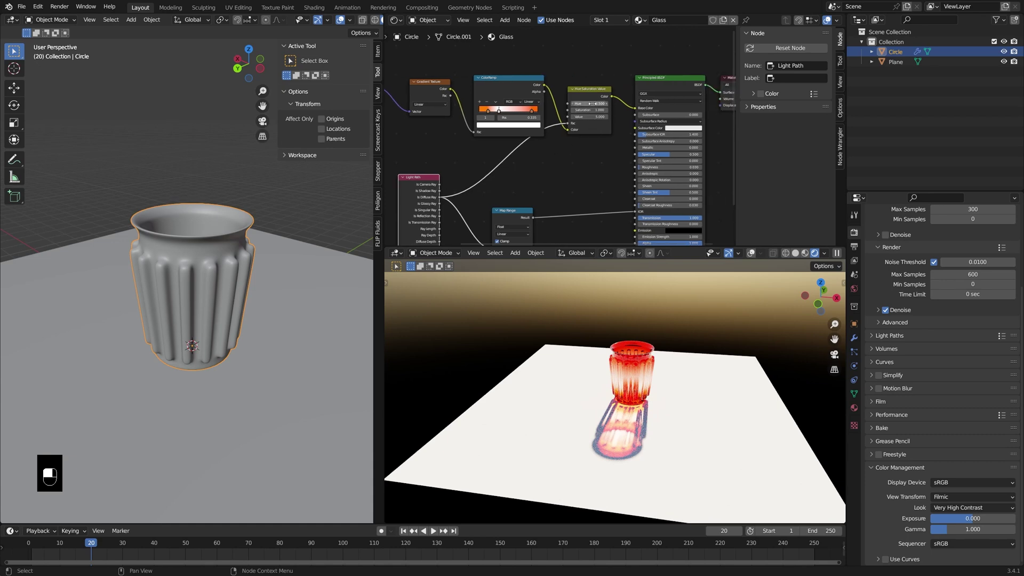
pyautogui.moveTo(592, 103)
pyautogui.keyDown('shift'); pyautogui.mouseDown()
pyautogui.moveTo(631, 104)
pyautogui.moveTo(593, 104)
pyautogui.mouseUp(); pyautogui.keyUp('shift')
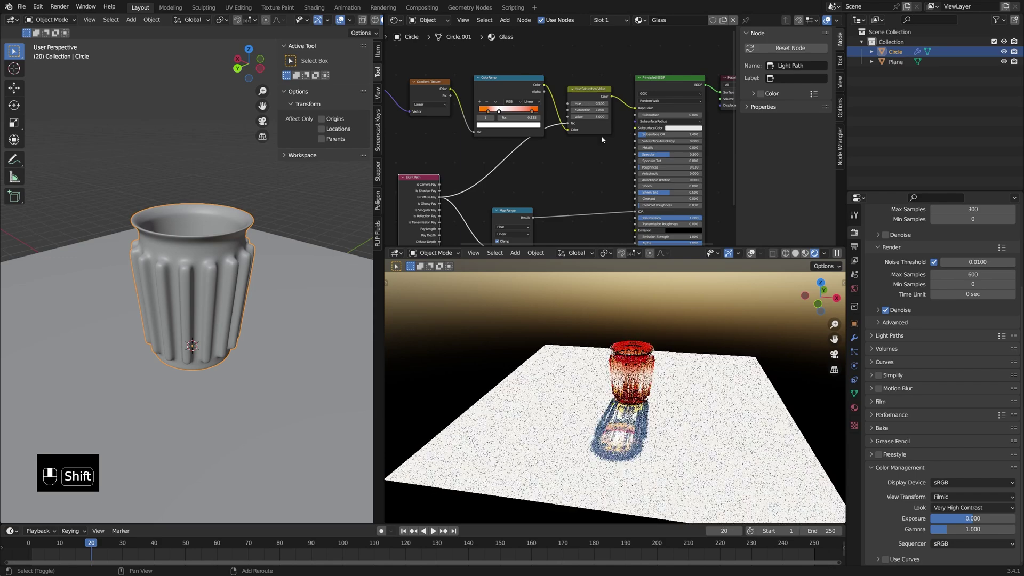
pyautogui.moveTo(628, 357); pyautogui.dragTo(623, 380, button='middle')
pyautogui.press('KP_0')
pyautogui.scroll(3, 636, 326)
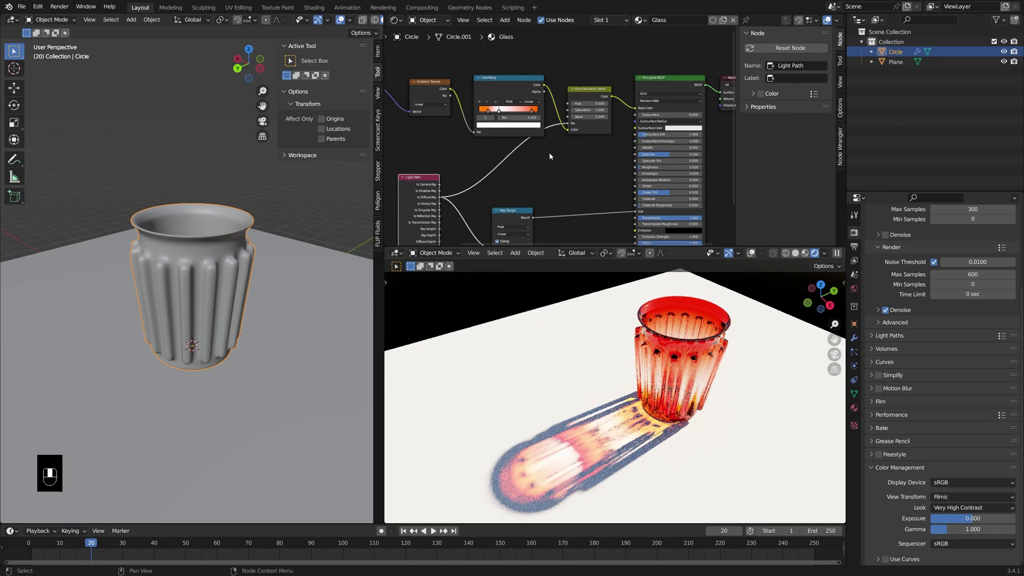
# Maximize the shader editor to review the complete Glass node tree and restore the previous layout
pyautogui.scroll(-1, 549, 152)
pyautogui.hotkey('ctrl', 'space')
pyautogui.scroll(-1, 535, 211)
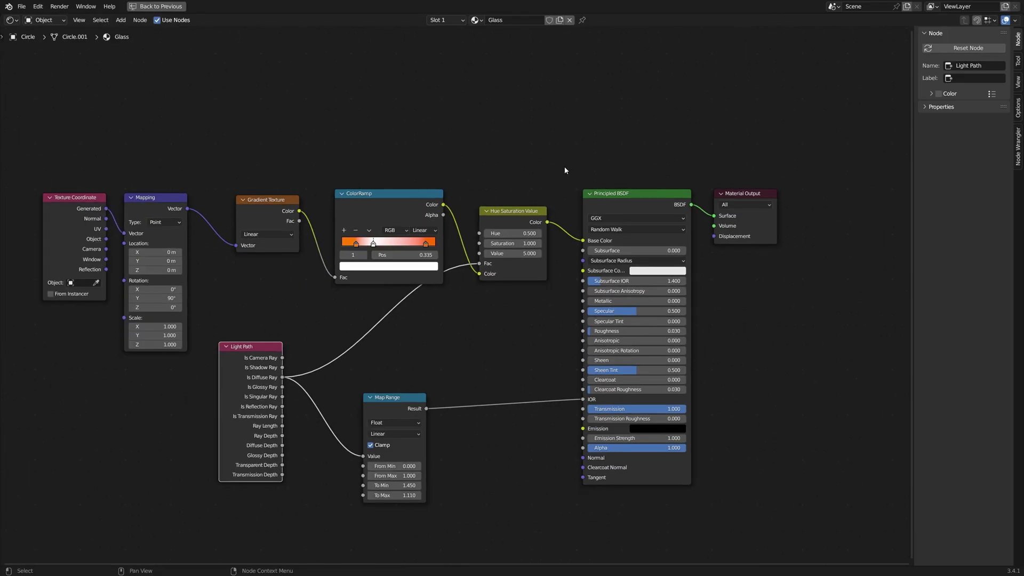
pyautogui.scroll(-2, 564, 170)
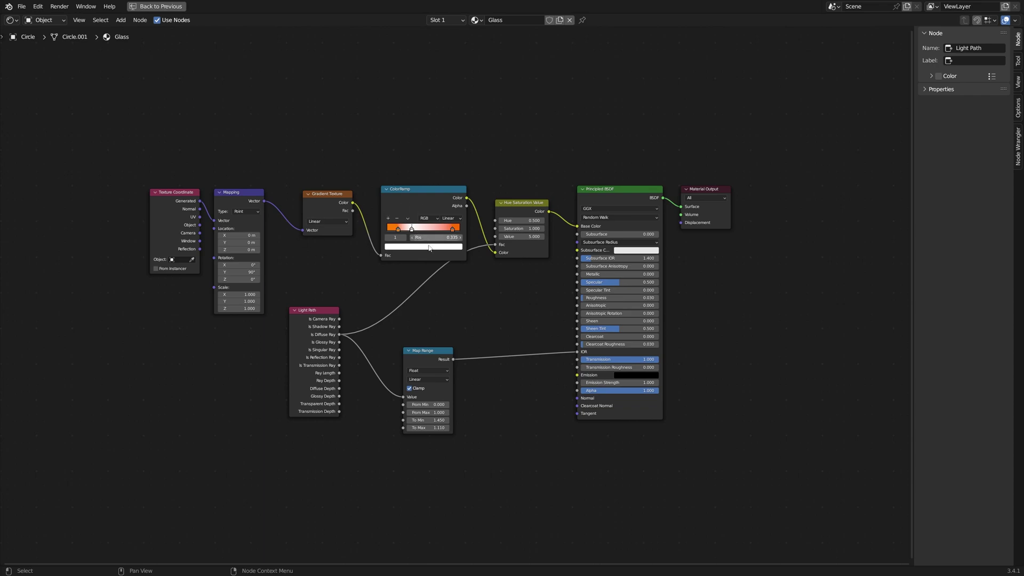
pyautogui.hotkey('ctrl', 'space')
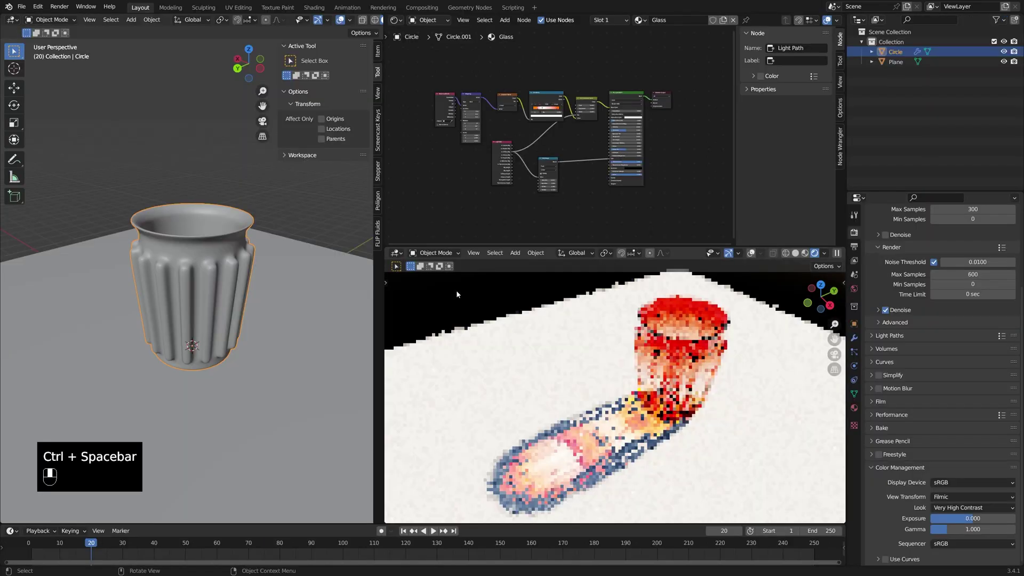
# Duplicate the glass and move the copy -4 m along the X axis, beside the original on the plane
pyautogui.scroll(-2, 232, 261)
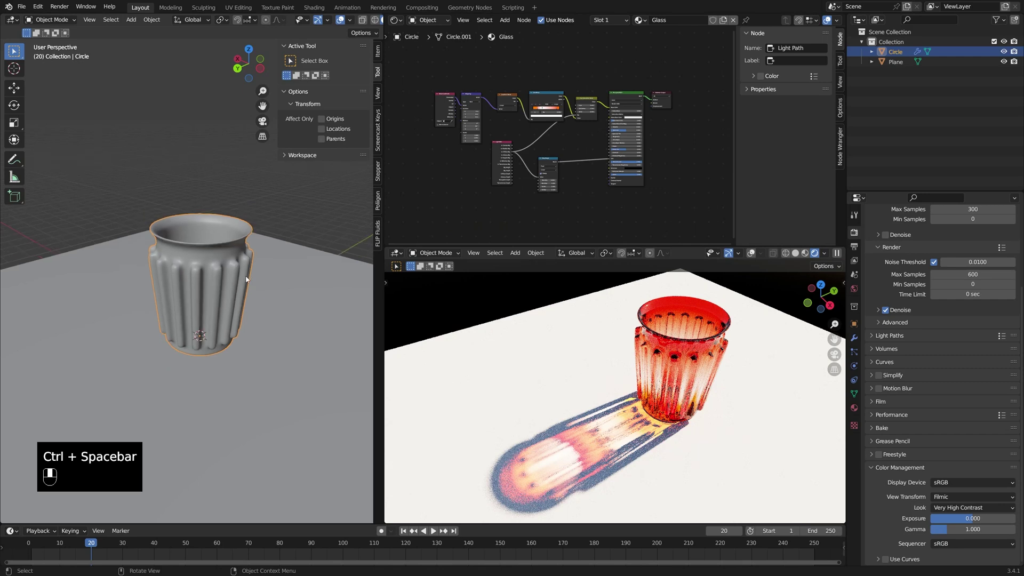
pyautogui.keyDown('shift'); pyautogui.moveTo(258, 285); pyautogui.dragTo(233, 240, button='middle'); pyautogui.keyUp('shift')
pyautogui.scroll(-4, 234, 240)
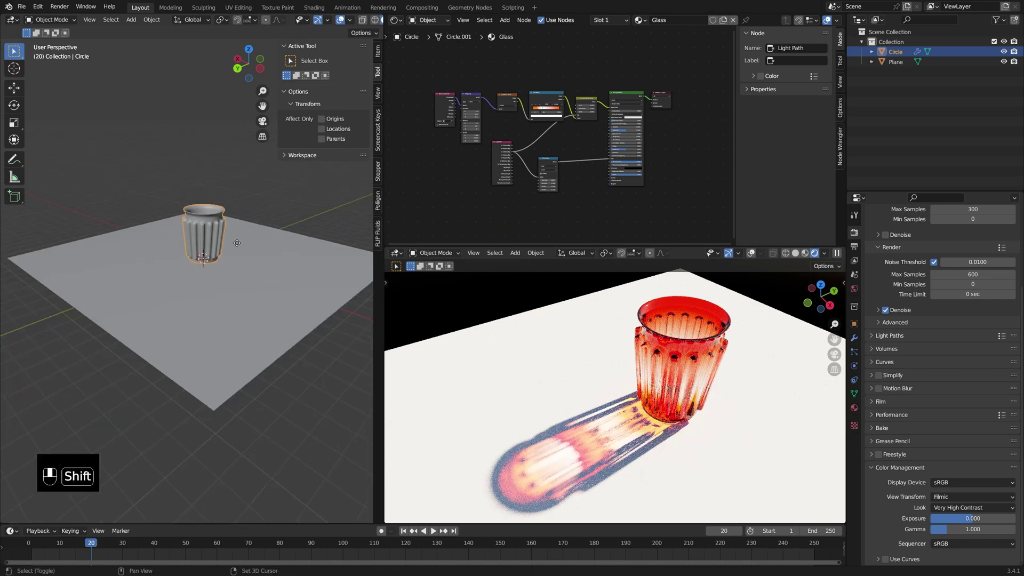
pyautogui.hotkey('shift', 'd')
pyautogui.click(282, 268)
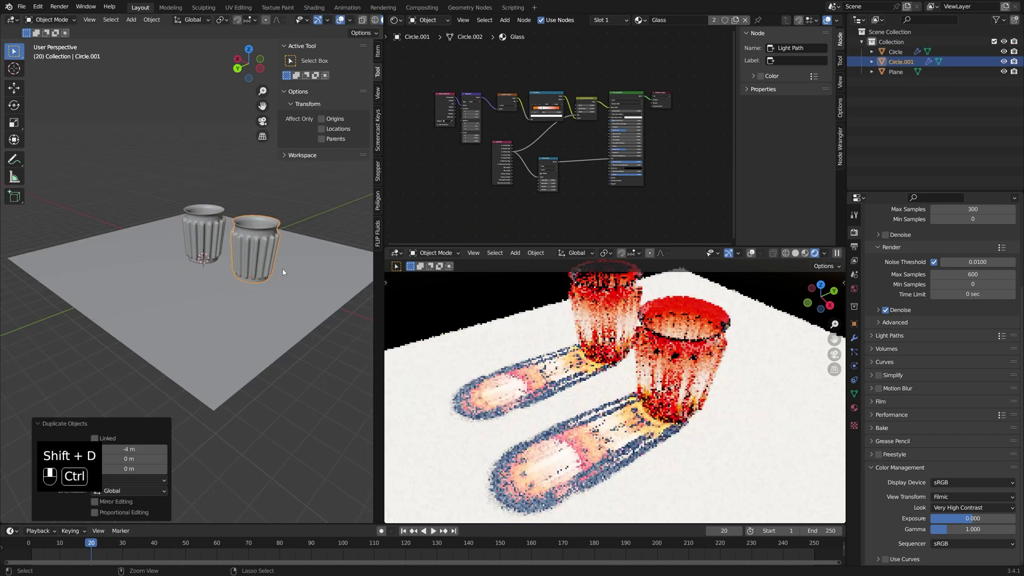
# Give the duplicated glass its own copy of the Glass material and name it GlassNOmod
pyautogui.click(735, 19)
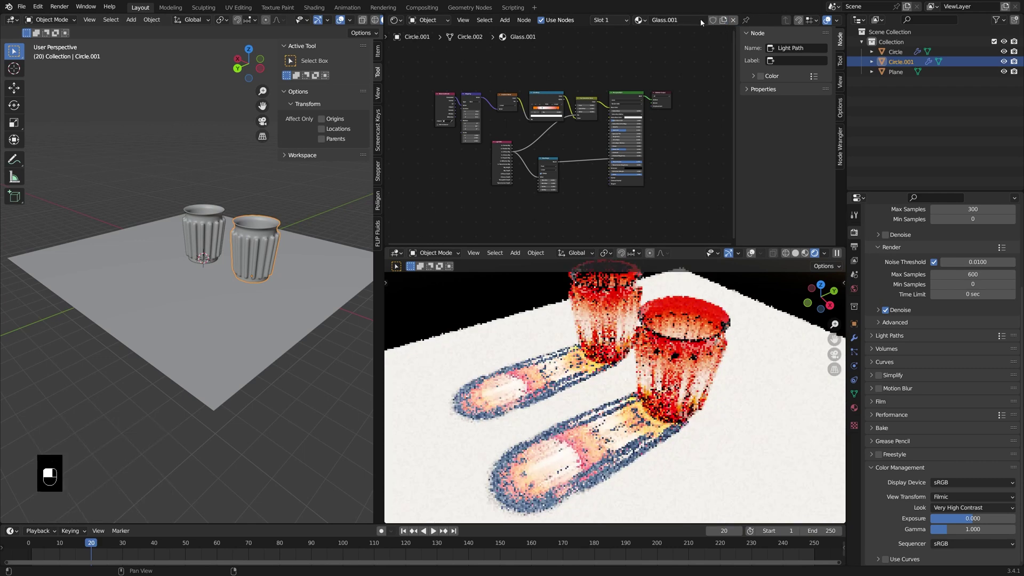
pyautogui.click(695, 19)
pyautogui.hotkey('ctrl', 'BackSpace')
pyautogui.hotkey('ctrl', 'BackSpace')
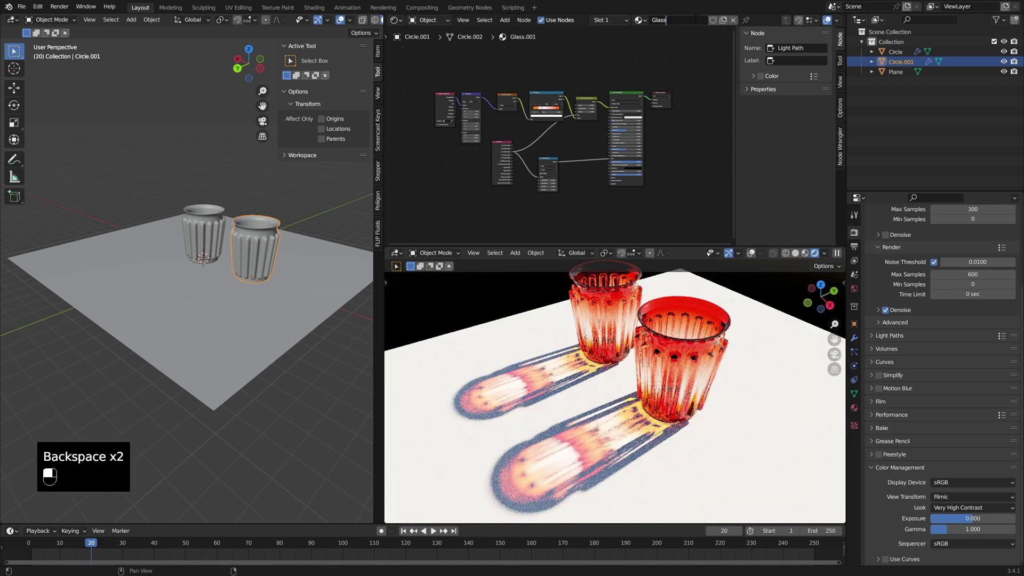
pyautogui.write('NOmod')
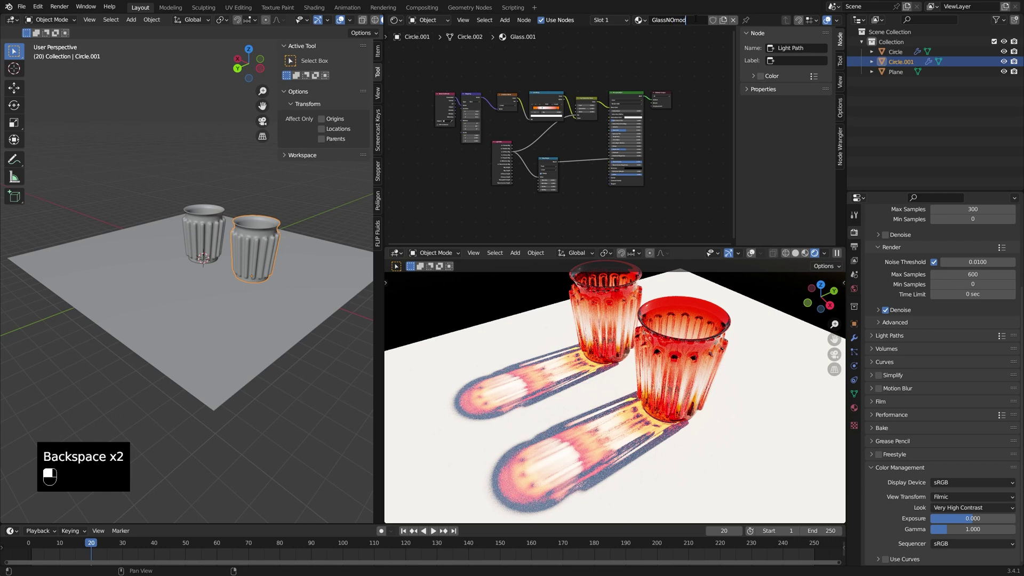
pyautogui.press('Return')
# In GlassNOmod, detach the Hue Saturation Value node from the color chain, cut the Map Range link to IOR, and compare both shadows
pyautogui.scroll(1, 591, 109)
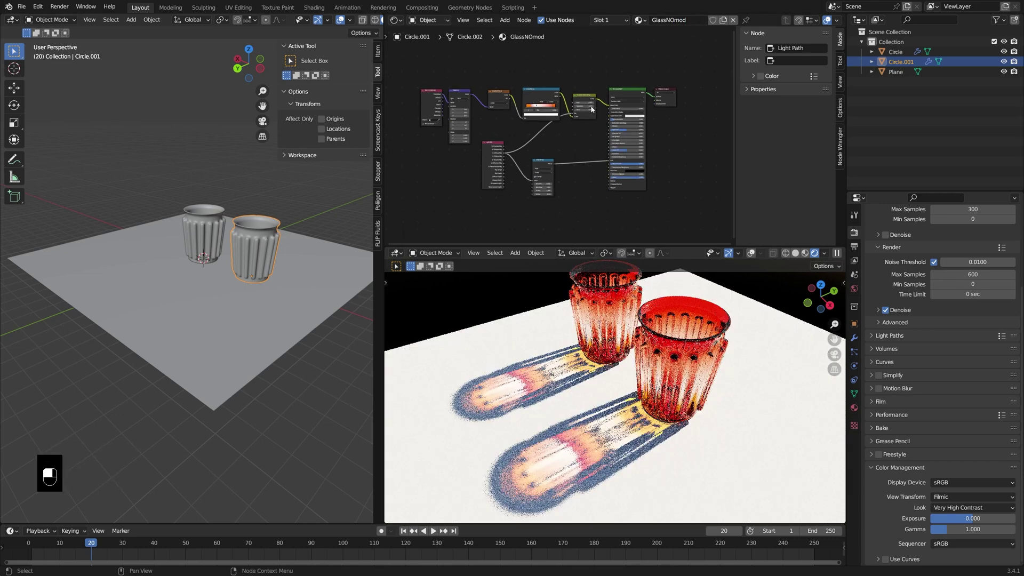
pyautogui.scroll(1, 574, 118)
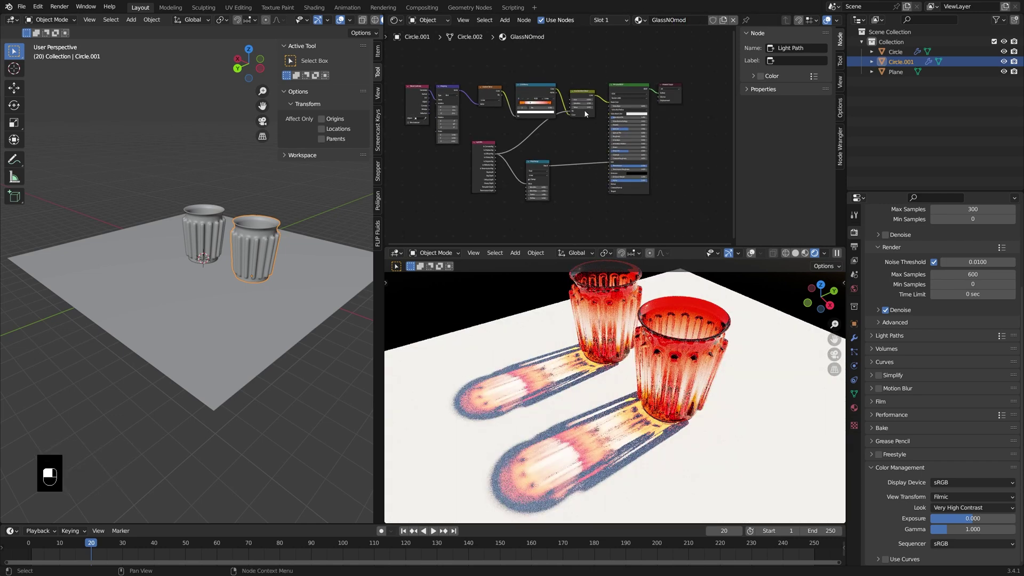
pyautogui.scroll(1, 585, 113)
pyautogui.moveTo(560, 108)
pyautogui.mouseDown()
pyautogui.moveTo(608, 92)
pyautogui.moveTo(570, 108)
pyautogui.mouseUp()
pyautogui.keyDown('ctrl'); pyautogui.moveTo(577, 160); pyautogui.dragTo(588, 216, button='right'); pyautogui.keyUp('ctrl')
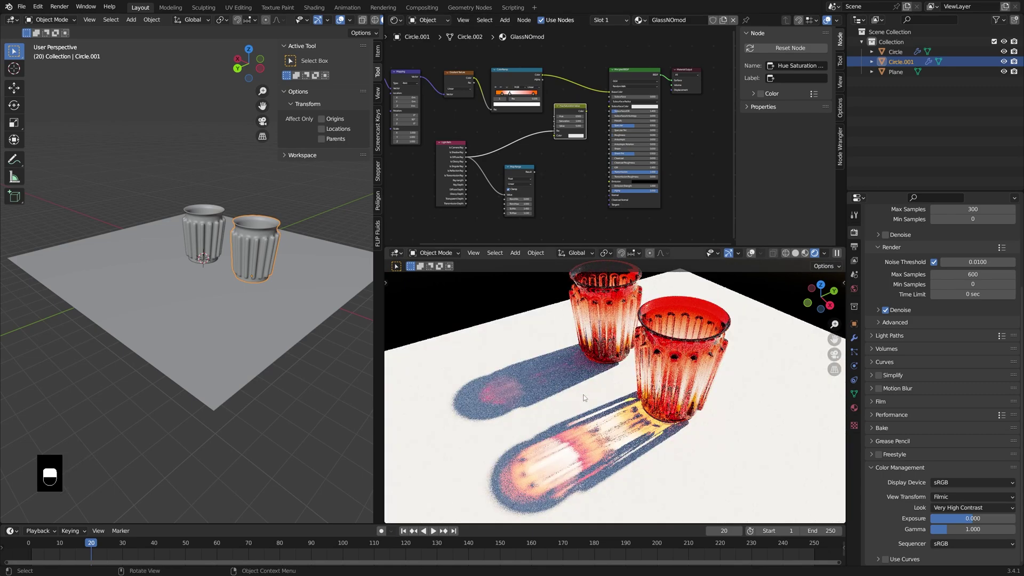
pyautogui.scroll(-2, 558, 386)
pyautogui.moveTo(550, 382); pyautogui.dragTo(606, 397, button='middle')
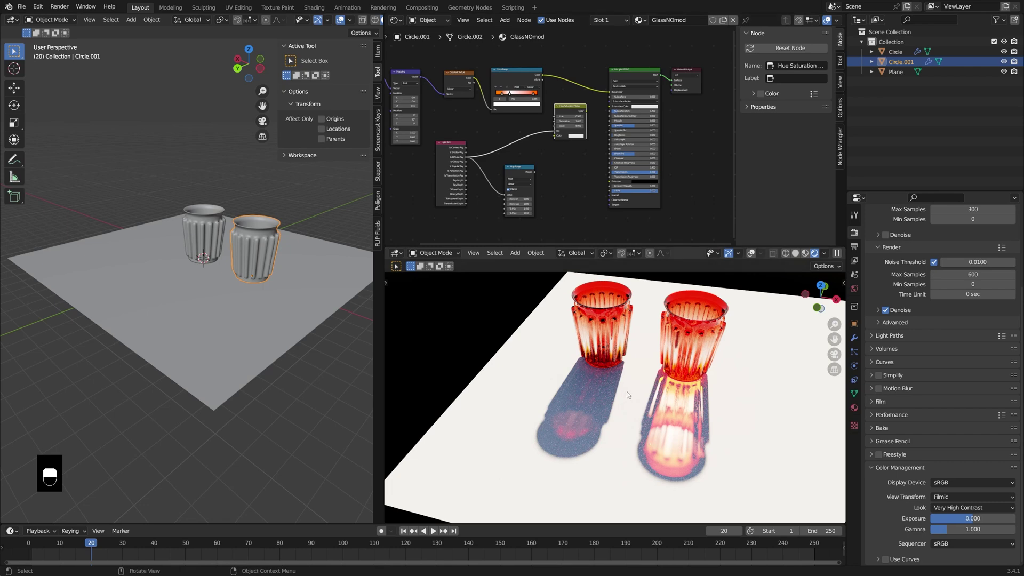
pyautogui.moveTo(628, 394); pyautogui.dragTo(621, 386, button='middle')
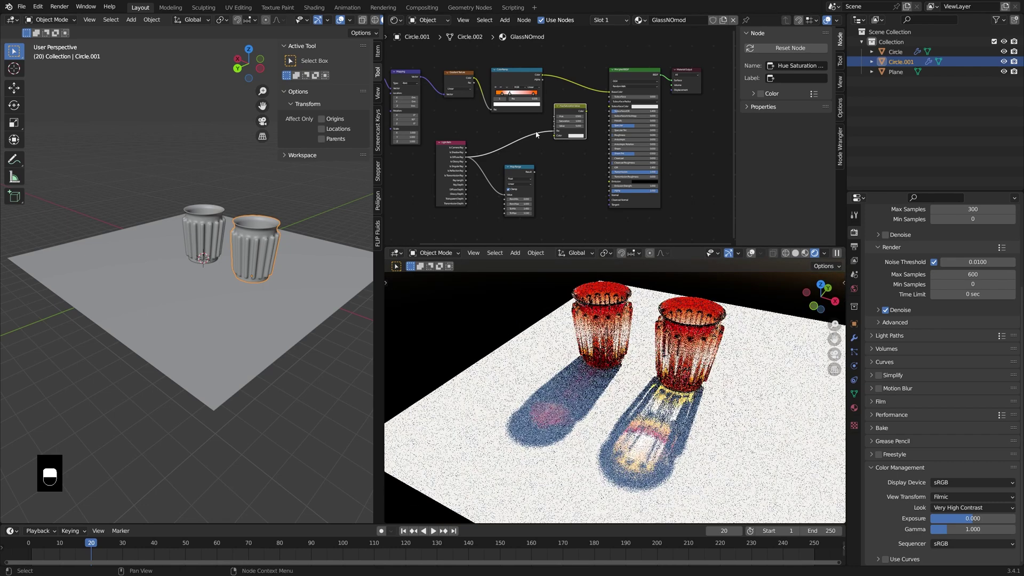
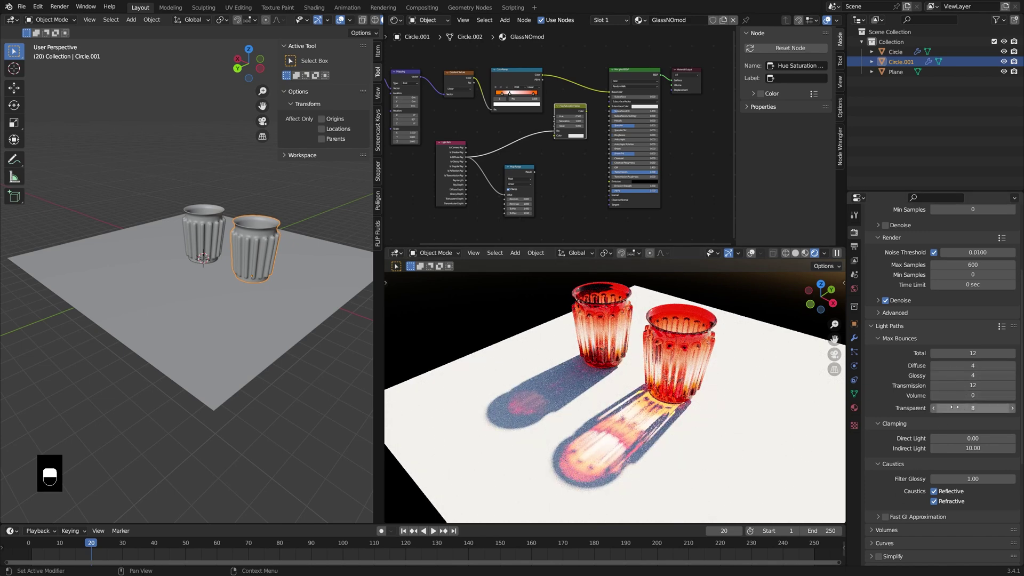
# Review the Light Paths bounce settings in the render properties and try toggling the caustics options off and on
pyautogui.moveTo(972, 408); pyautogui.dragTo(972, 385)
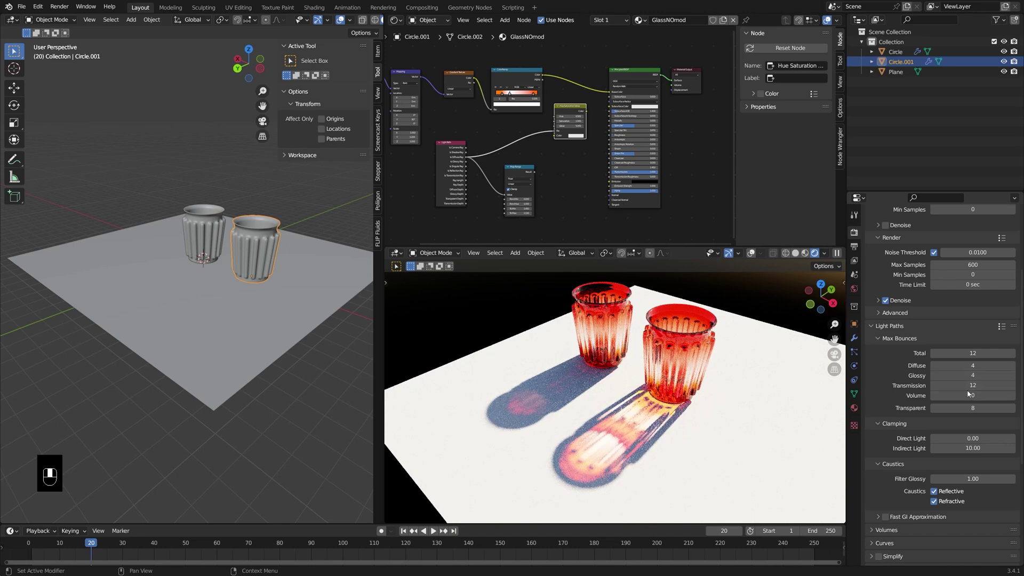
pyautogui.scroll(-3, 966, 416)
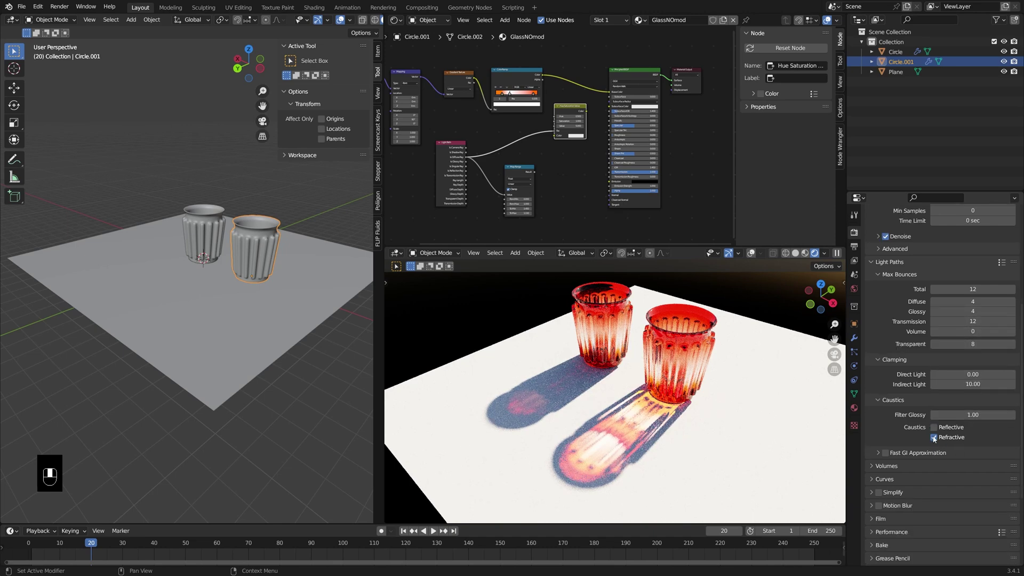
pyautogui.click(934, 438)
pyautogui.click(934, 427)
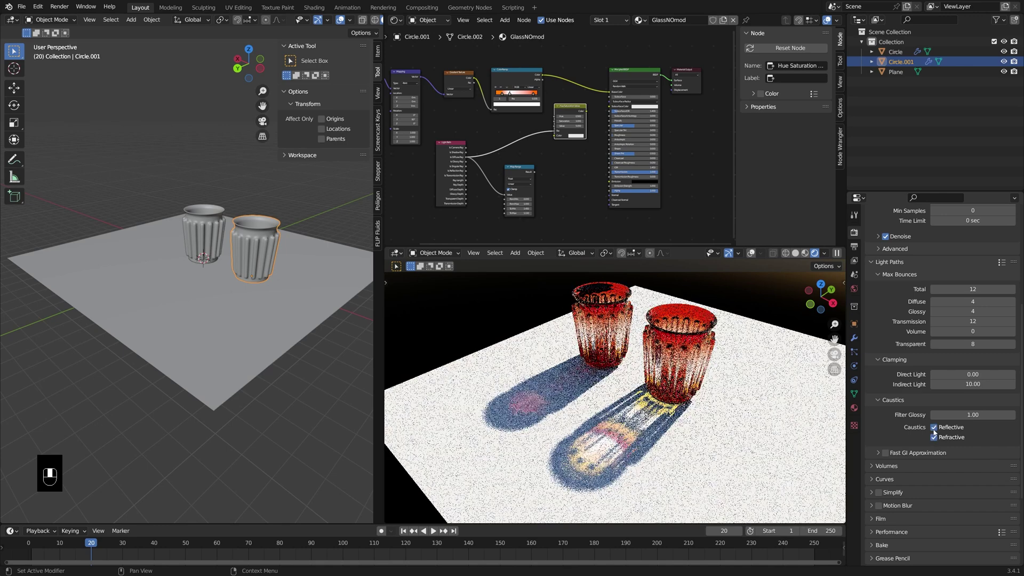
pyautogui.scroll(-2, 916, 464)
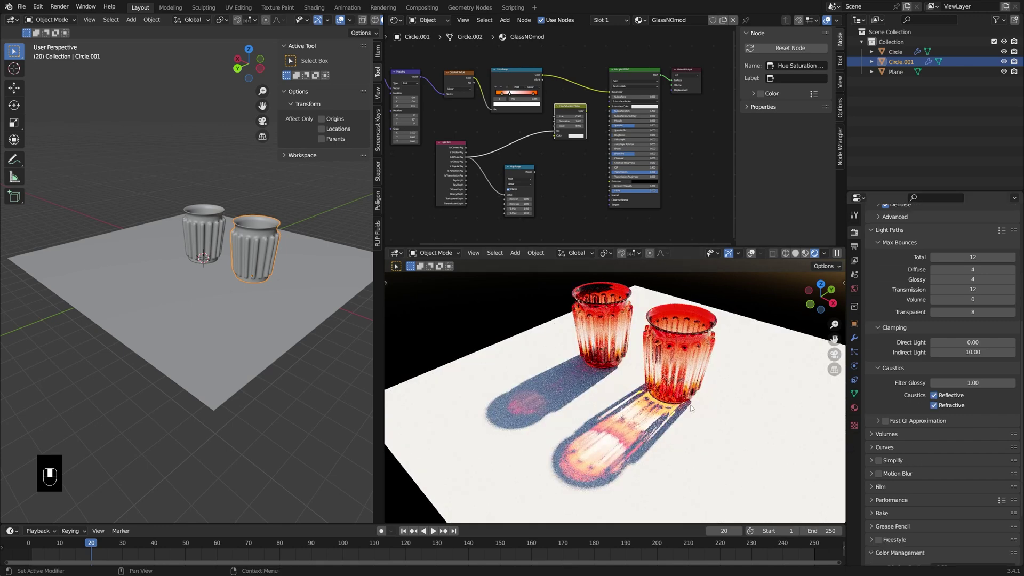
# Set the Indirect Light clamping to 0 in the render settings and review the Light Paths and Caustics options
pyautogui.scroll(10, 930, 395)
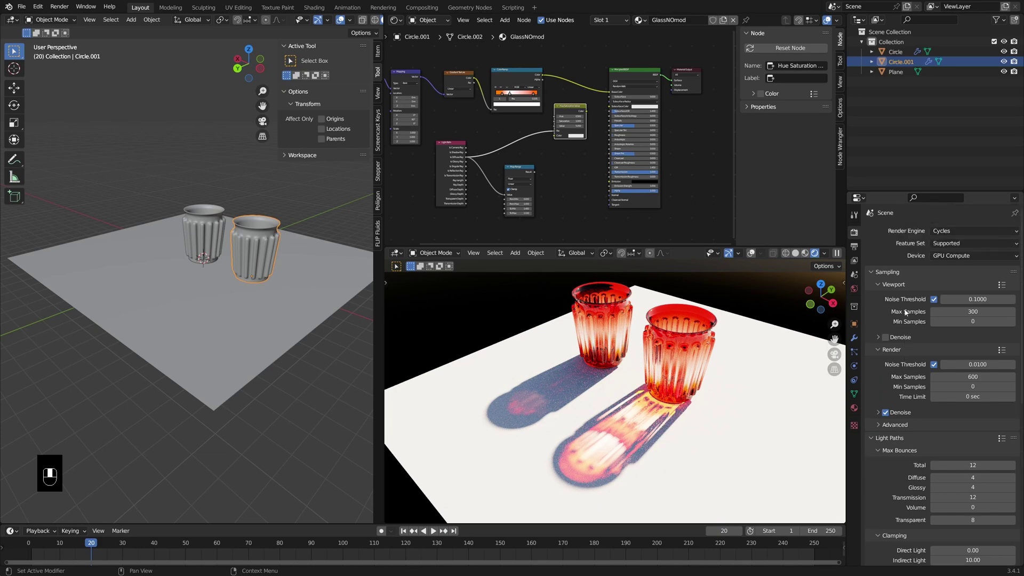
pyautogui.scroll(-5, 905, 378)
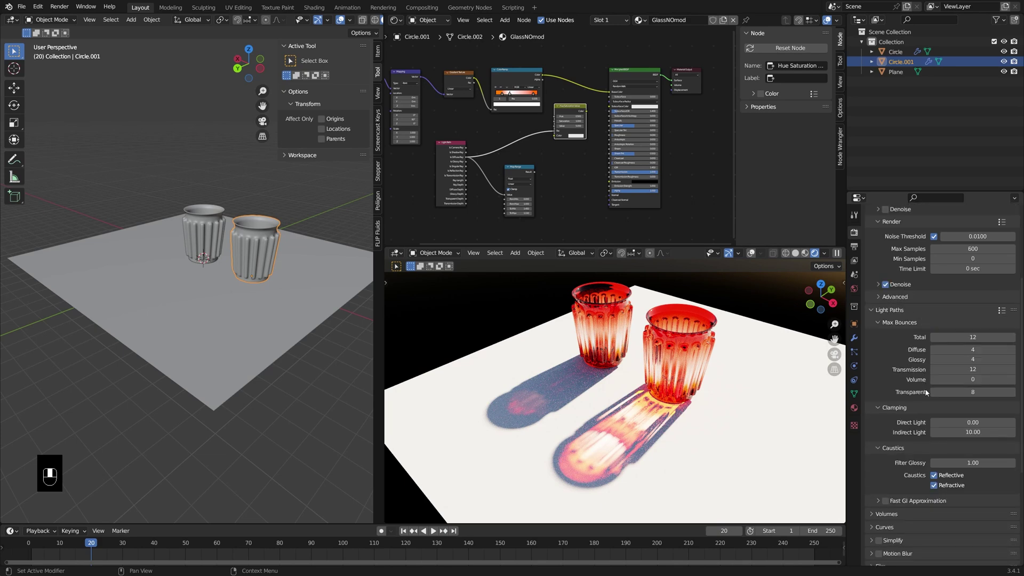
pyautogui.click(977, 437)
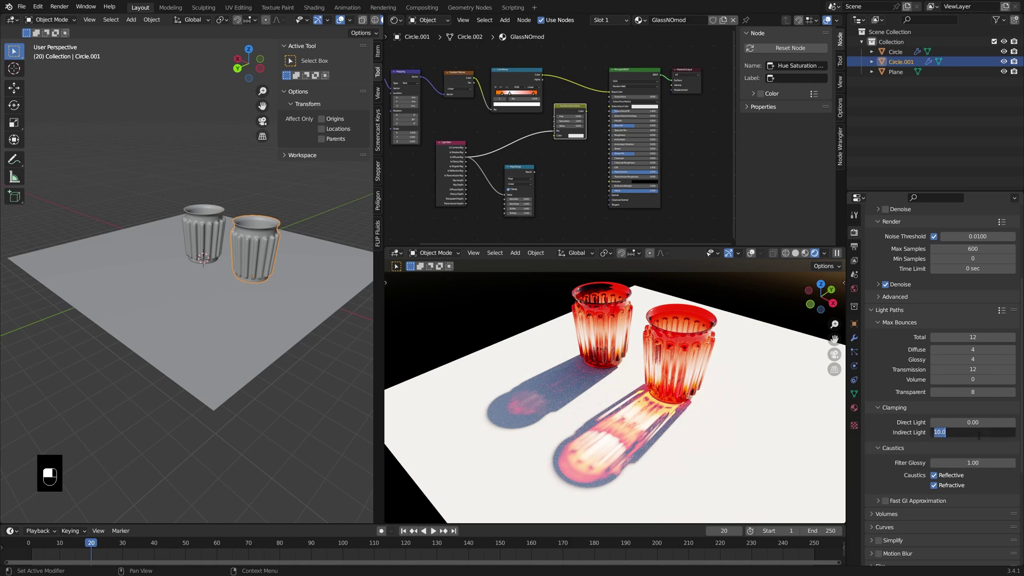
pyautogui.write('0')
pyautogui.press('Return')
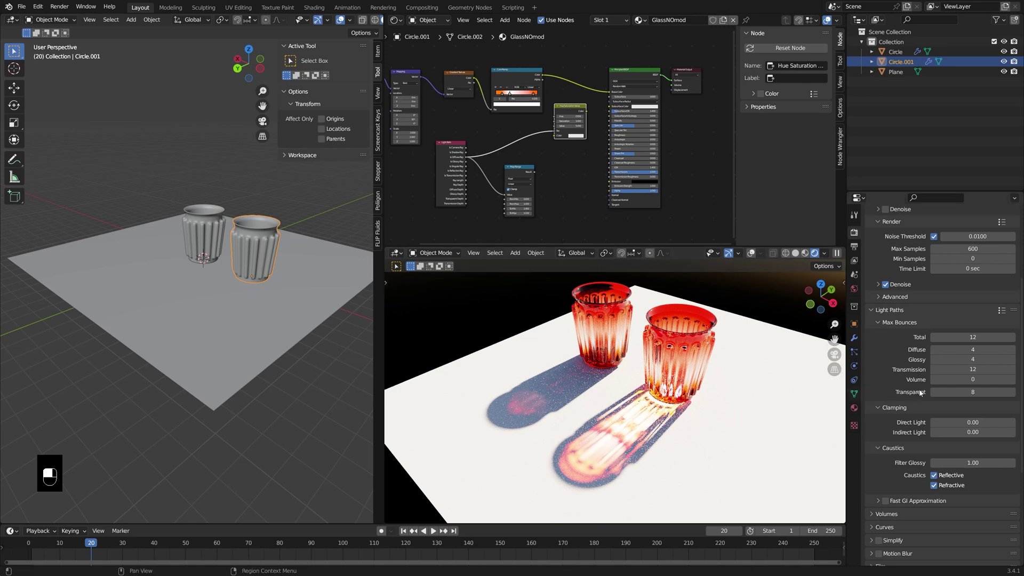
pyautogui.scroll(3, 944, 308)
pyautogui.scroll(-4, 929, 400)
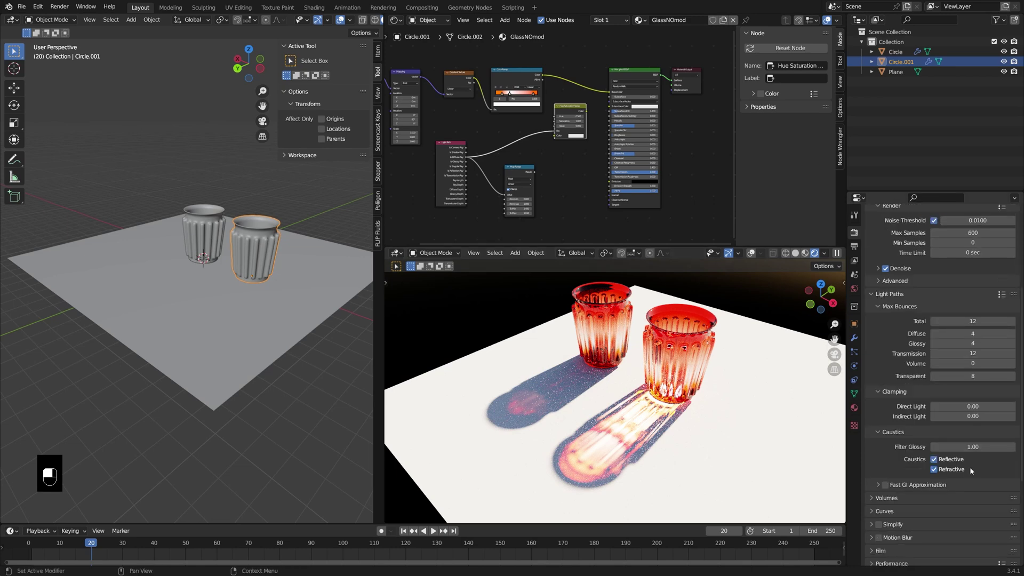
pyautogui.moveTo(985, 448)
pyautogui.mouseDown()
pyautogui.moveTo(933, 447)
pyautogui.moveTo(985, 447)
pyautogui.mouseUp()
pyautogui.scroll(-2, 710, 384)
# Select the original glass and shift the ColorRamp node slightly upward in its Glass material's node tree
pyautogui.moveTo(709, 384); pyautogui.dragTo(715, 377, button='middle')
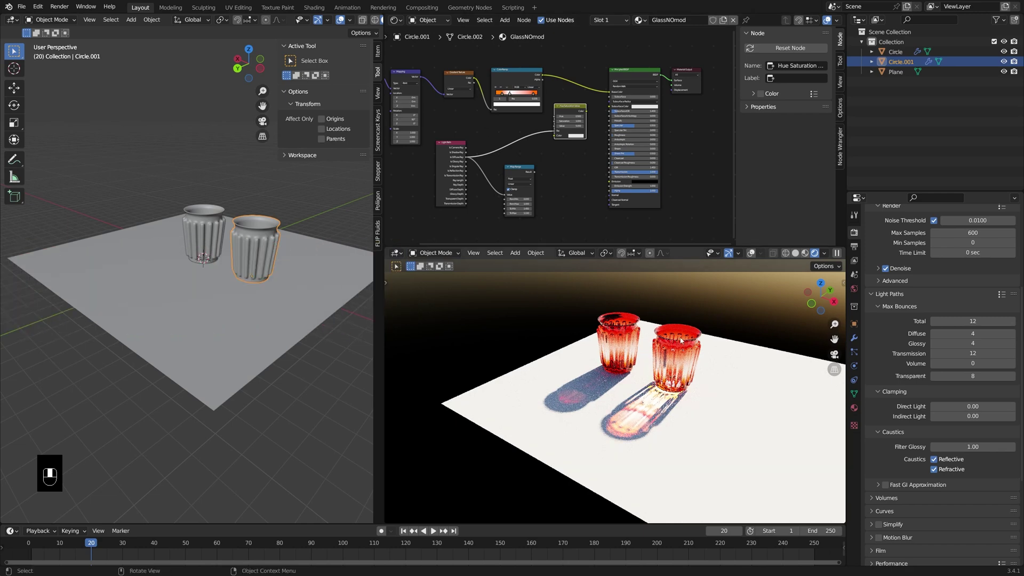
pyautogui.click(618, 343)
pyautogui.press('Home')
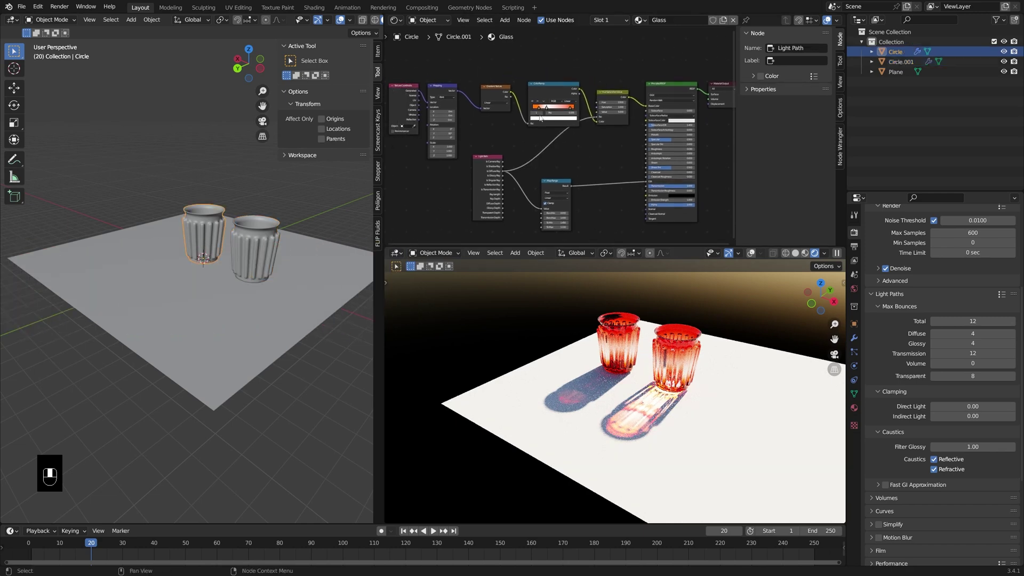
pyautogui.moveTo(544, 166); pyautogui.dragTo(557, 169, button='middle')
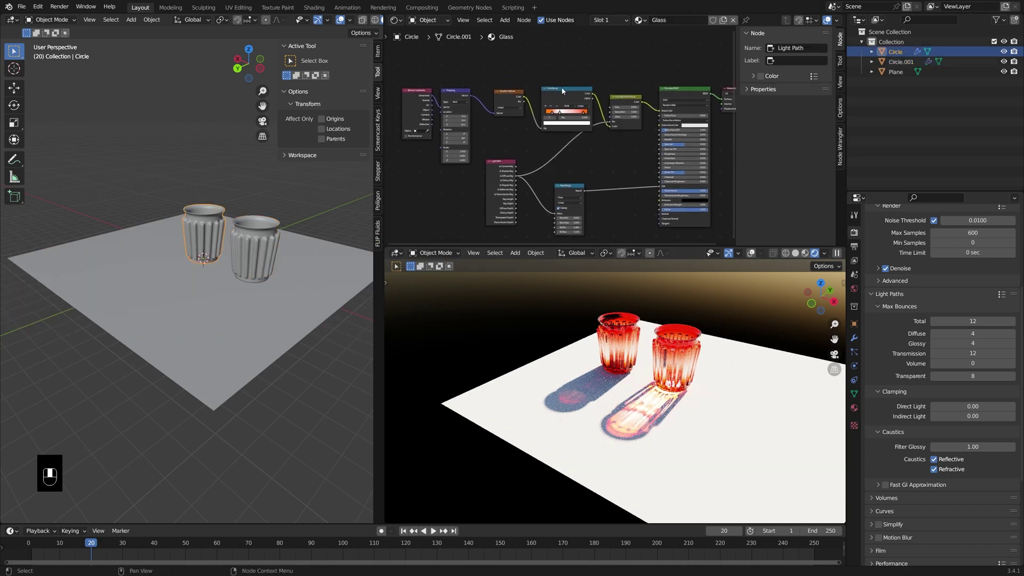
pyautogui.moveTo(562, 91); pyautogui.dragTo(559, 74)
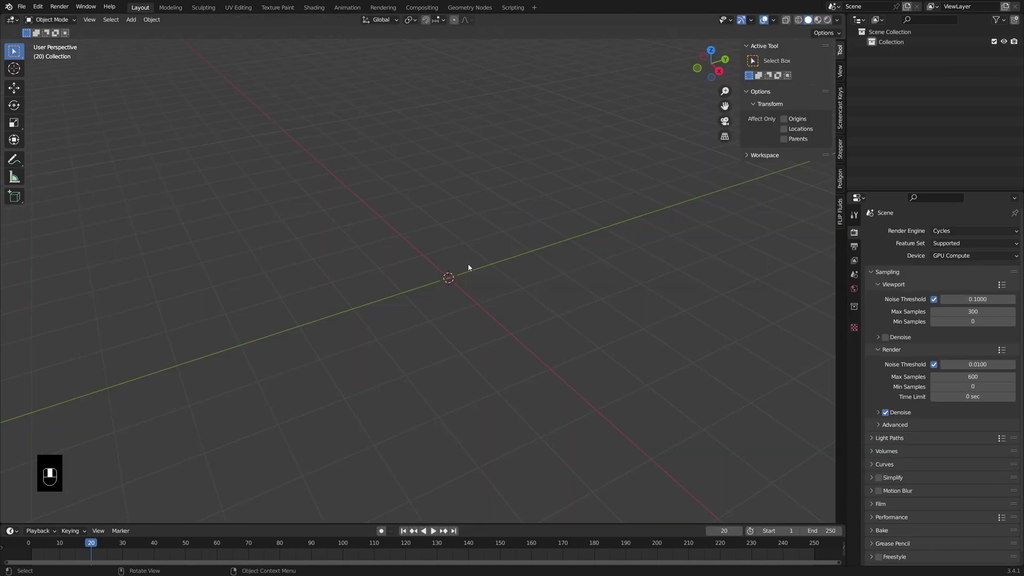
pyautogui.moveTo(469, 261); pyautogui.dragTo(504, 302, button='middle')
pyautogui.scroll(3, 445, 281)
pyautogui.hotkey('shift', 'a')
pyautogui.moveTo(508, 295)
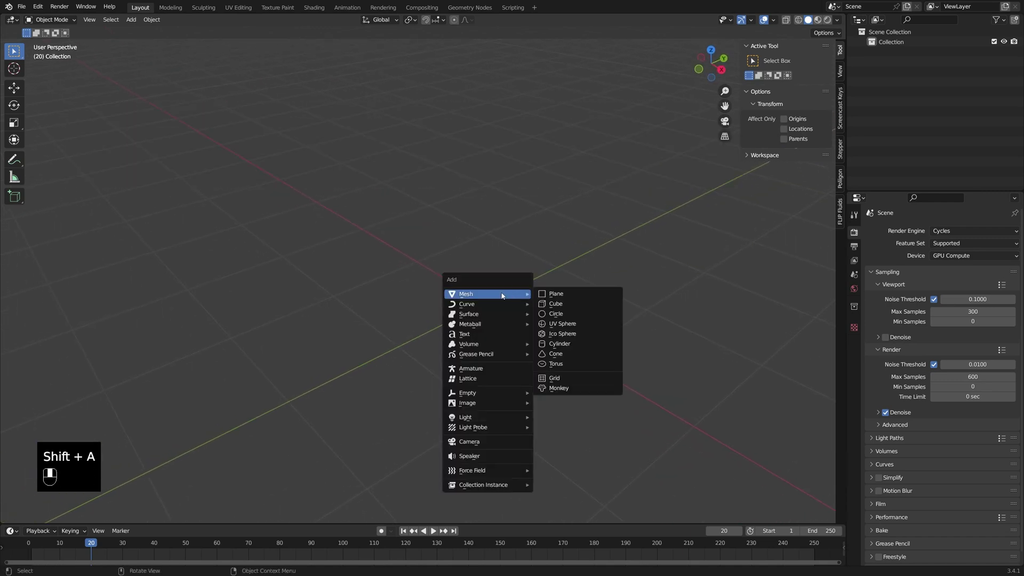
pyautogui.click(557, 314)
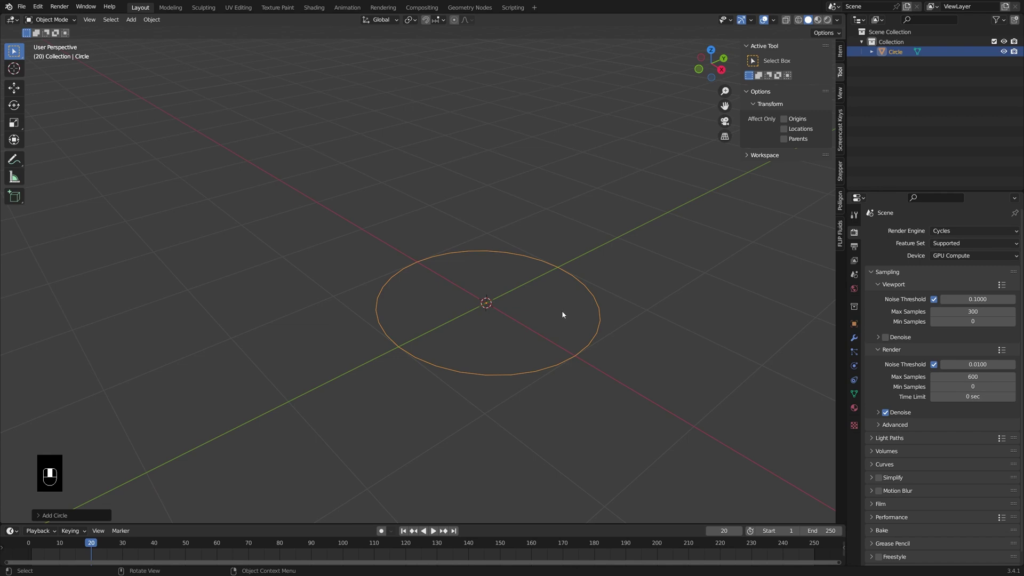
pyautogui.moveTo(563, 315)
pyautogui.mouseDown(button='middle')
pyautogui.moveTo(574, 321)
pyautogui.moveTo(562, 309)
pyautogui.mouseUp(button='middle')
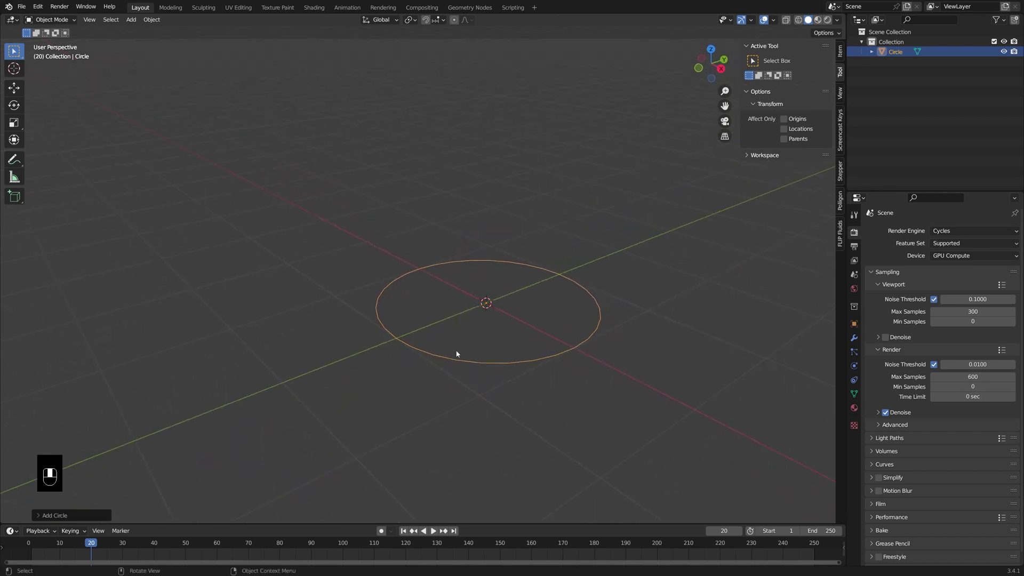
pyautogui.press('x')
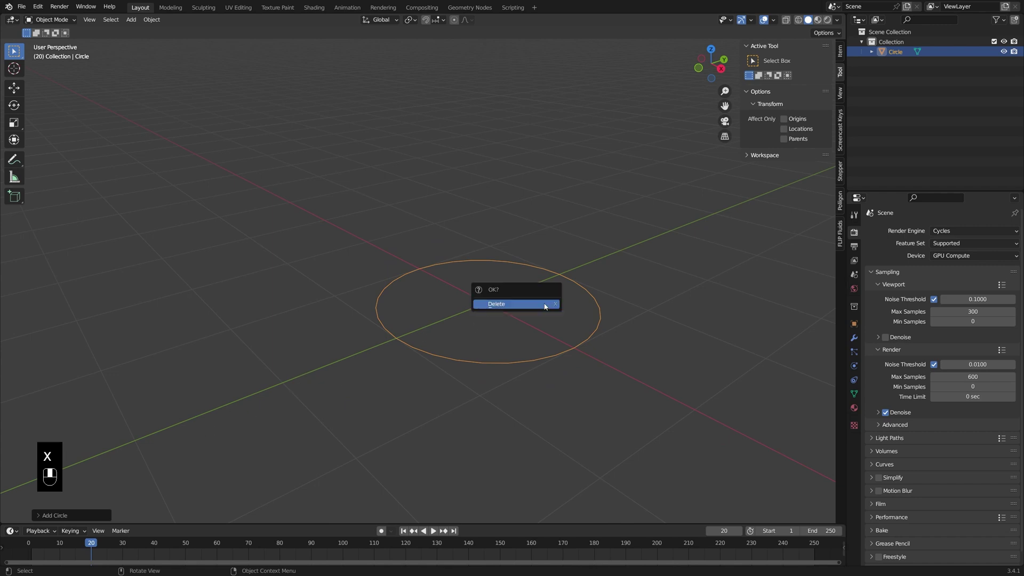
pyautogui.click(545, 303)
# Add a mesh circle with a 1 m radius at the origin and fill it with a face
pyautogui.hotkey('shift', 'a')
pyautogui.moveTo(549, 303)
pyautogui.click(610, 324)
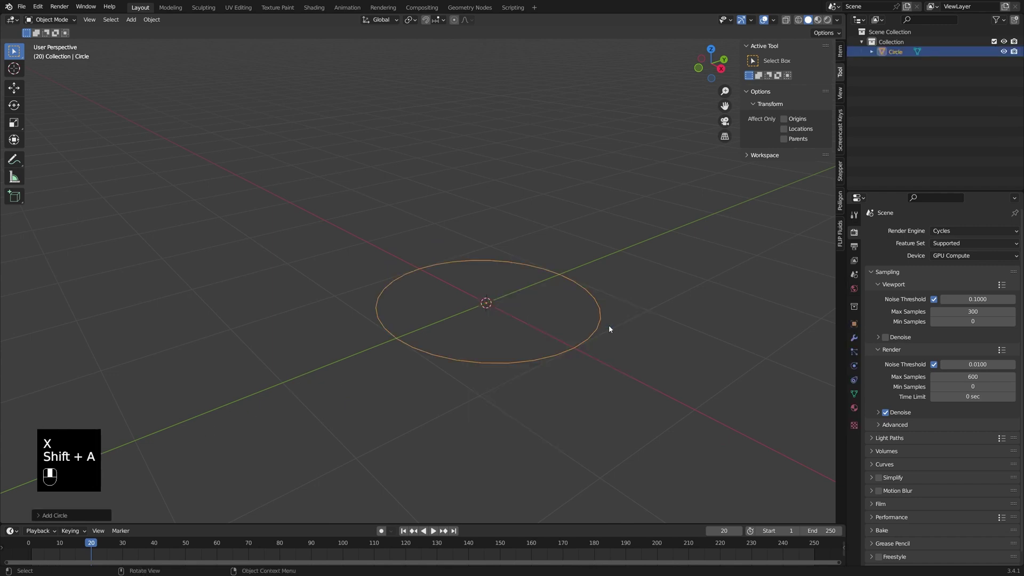
pyautogui.click(47, 515)
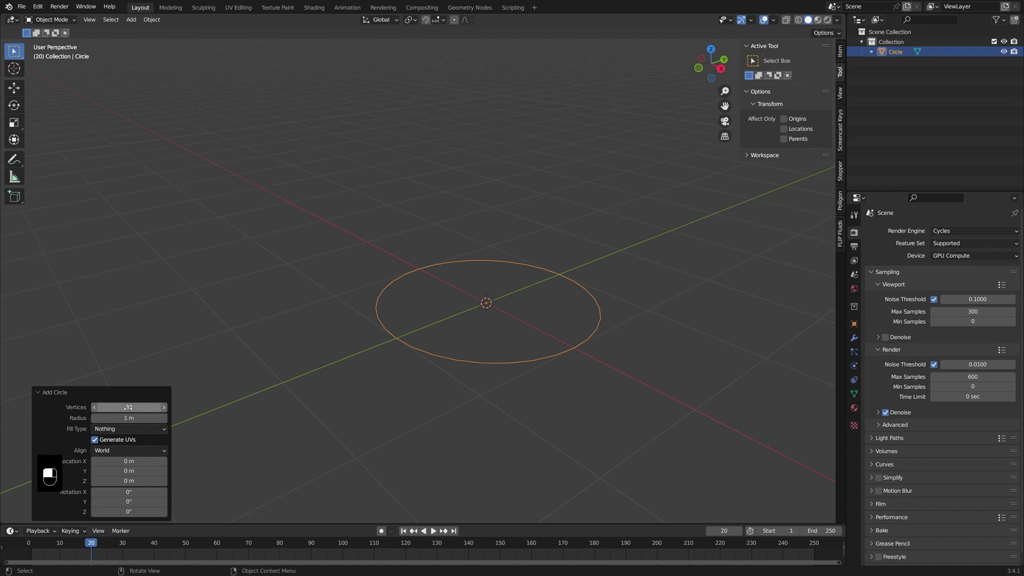
pyautogui.click(192, 330)
pyautogui.click(478, 357)
pyautogui.press('Tab')
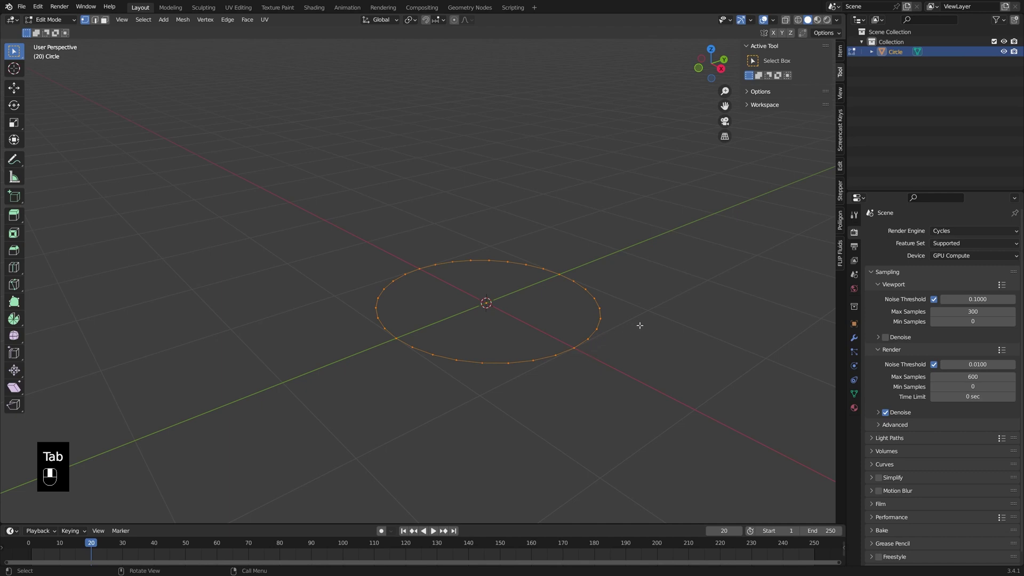
pyautogui.press('f')
# Extrude the filled circle upward about 2.35 m to form the body of the glass
pyautogui.moveTo(617, 322); pyautogui.dragTo(592, 347, button='middle')
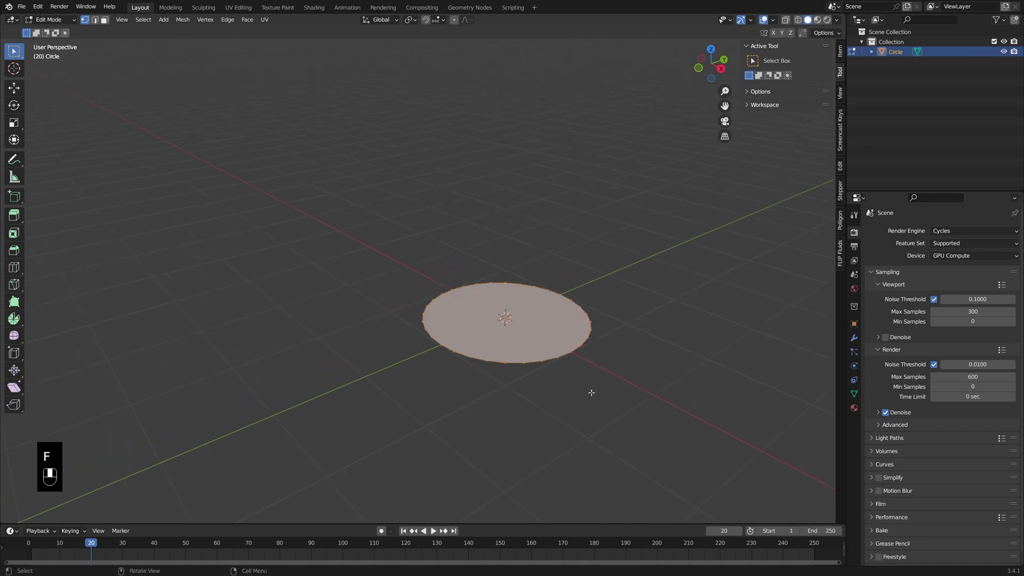
pyautogui.press('e')
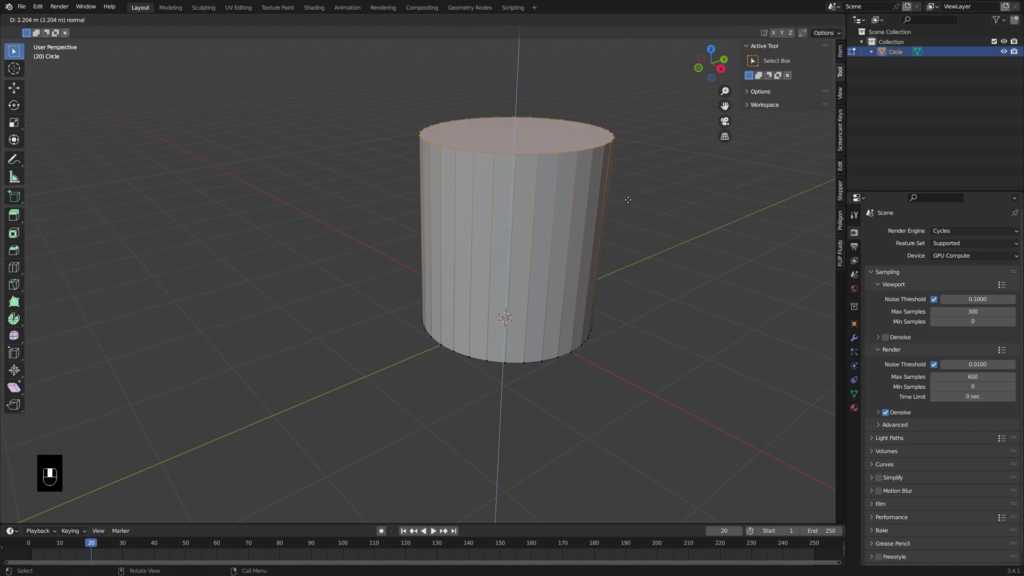
pyautogui.click(621, 185)
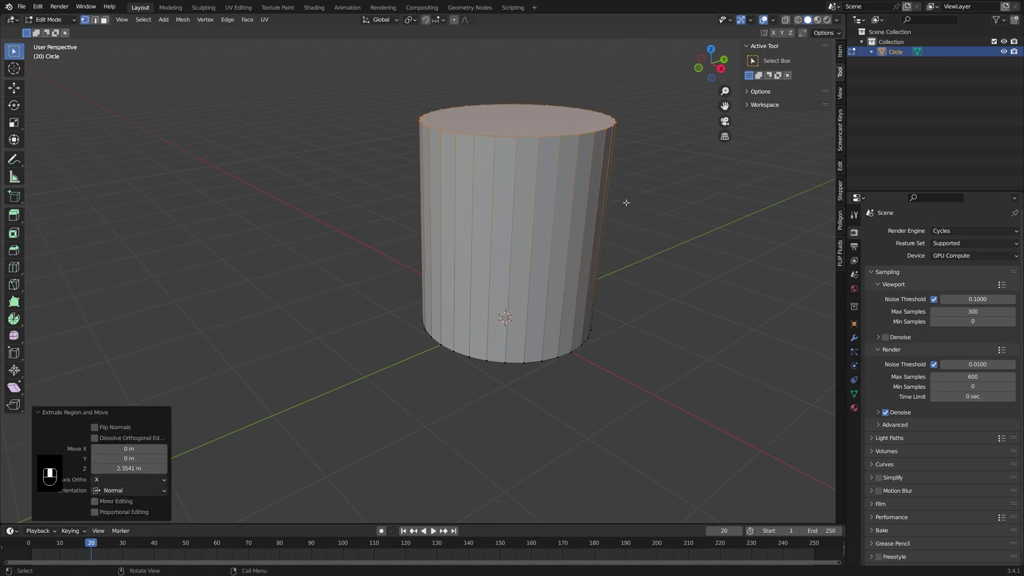
# Inset the top face by about 0.09 m and extrude it down about 1.85 m to hollow the glass
pyautogui.press('i')
pyautogui.click(739, 191)
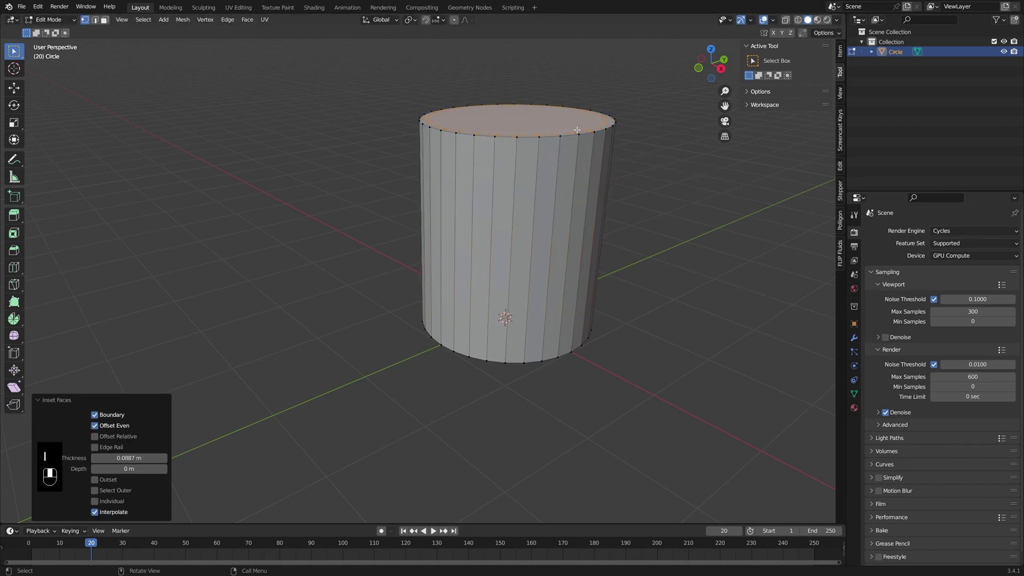
pyautogui.press('e')
pyautogui.click(582, 294)
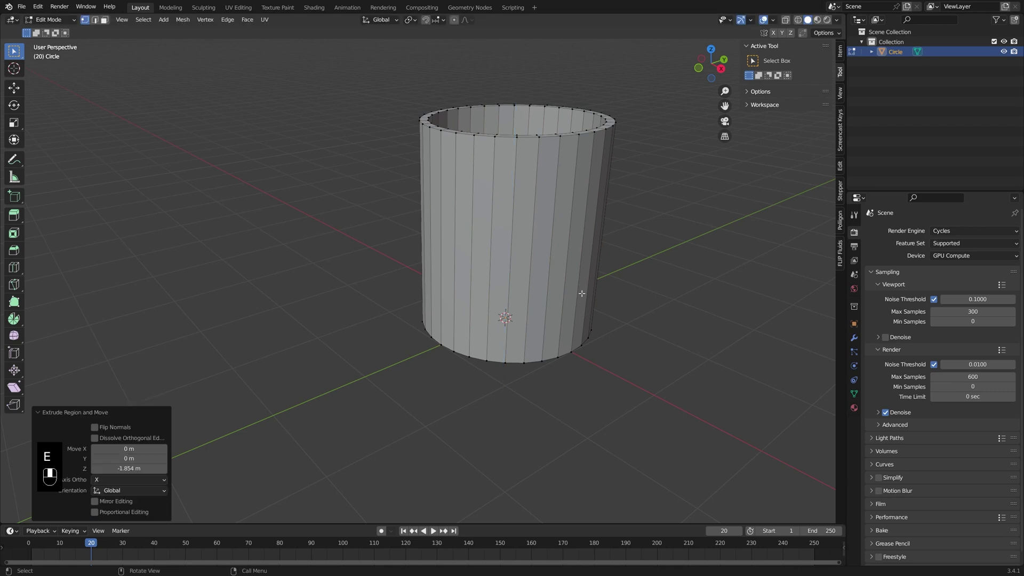
# Lower the inner bottom face along Z to just above the base and scale it to about 0.932
pyautogui.hotkey('alt', 'z')
pyautogui.moveTo(582, 293); pyautogui.dragTo(612, 281, button='middle')
pyautogui.press('g')
pyautogui.press('z')
pyautogui.click(581, 283)
pyautogui.press('s')
pyautogui.click(634, 263)
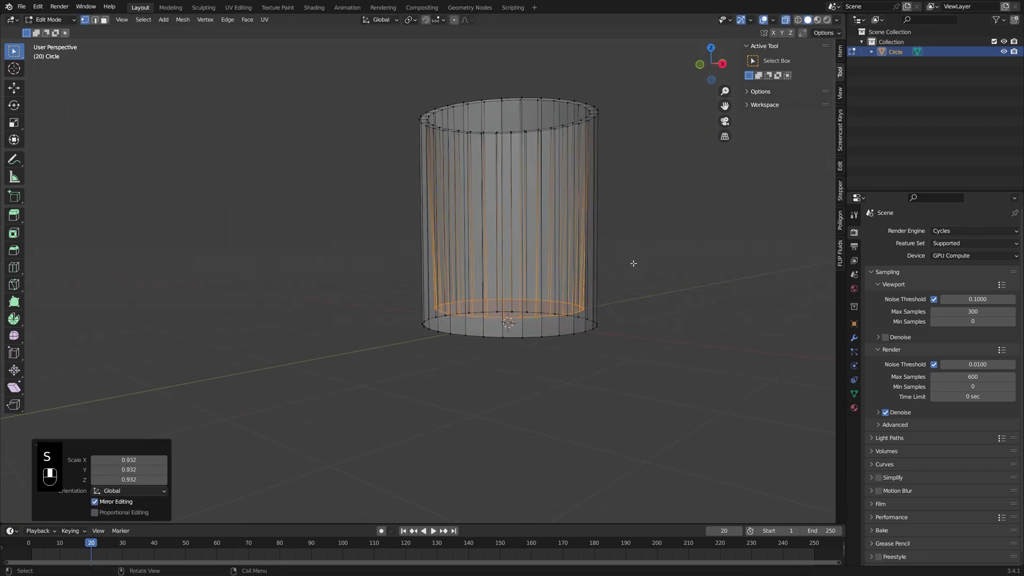
pyautogui.hotkey('alt', 'z')
pyautogui.press('Tab')
pyautogui.moveTo(564, 306); pyautogui.dragTo(484, 301, button='middle')
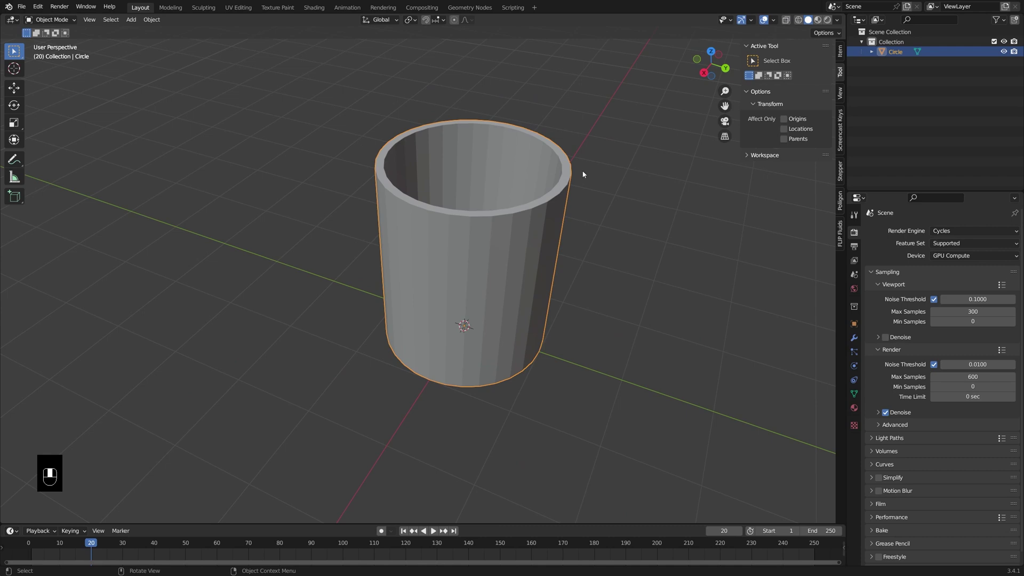
# Add a Subdivision Surface modifier to the glass with both viewport and render levels set to 3
pyautogui.click(856, 339)
pyautogui.click(932, 231)
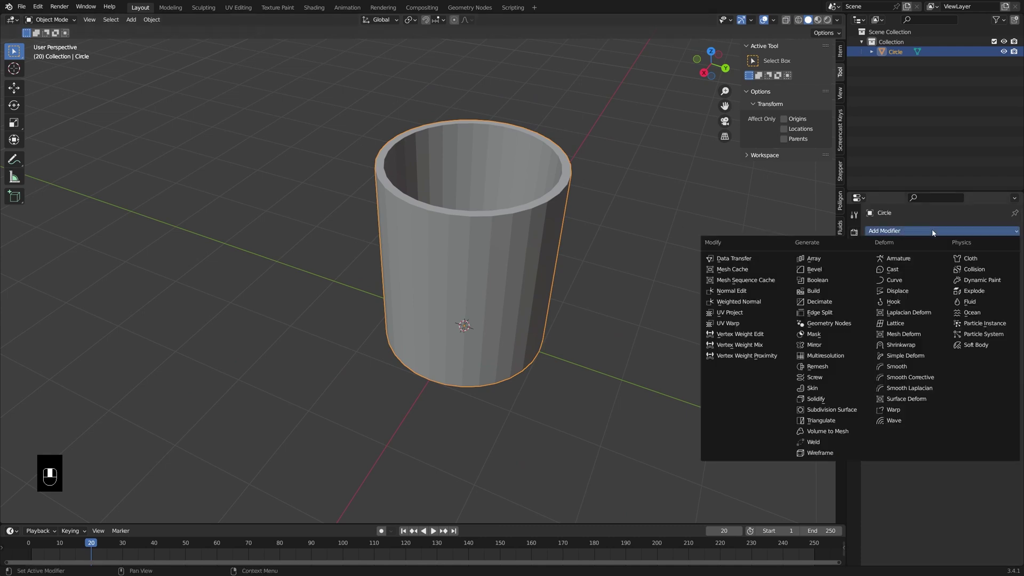
pyautogui.click(833, 409)
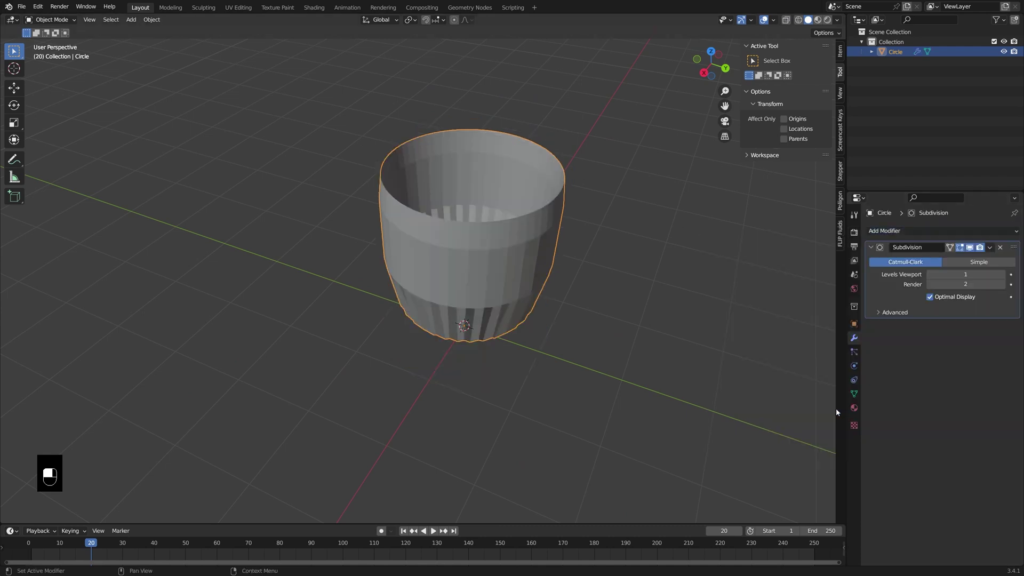
pyautogui.click(1002, 275)
pyautogui.click(1002, 275)
pyautogui.click(1002, 283)
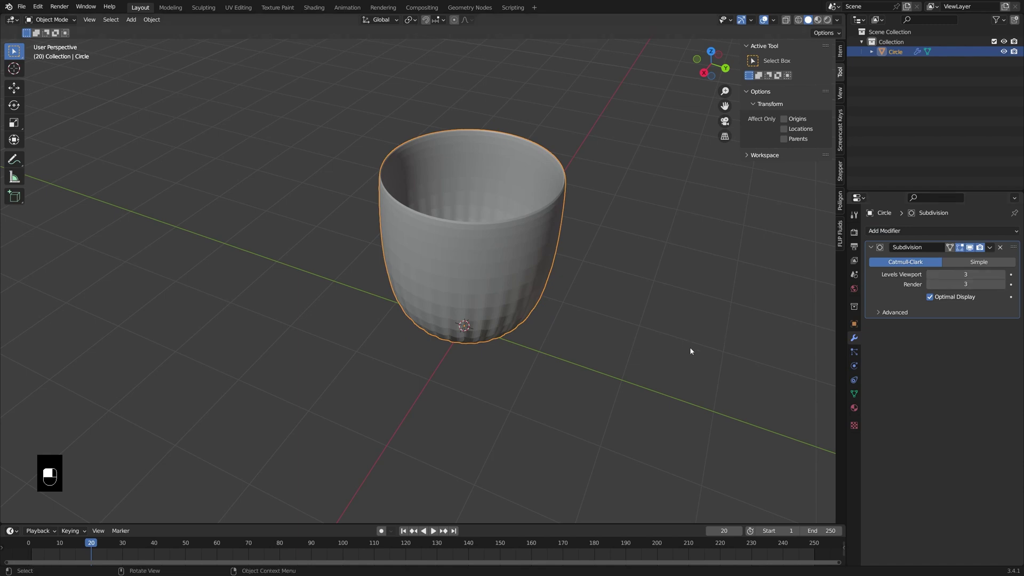
# Add a horizontal loop cut around the outer wall and slide it down close to the base
pyautogui.moveTo(513, 318); pyautogui.dragTo(508, 212, button='middle')
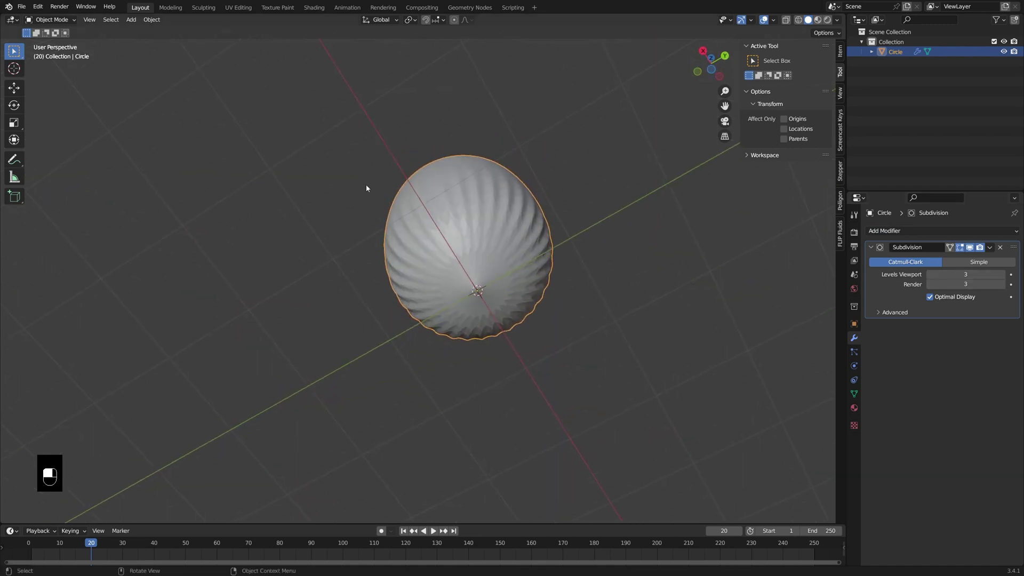
pyautogui.moveTo(395, 246); pyautogui.dragTo(502, 298, button='middle')
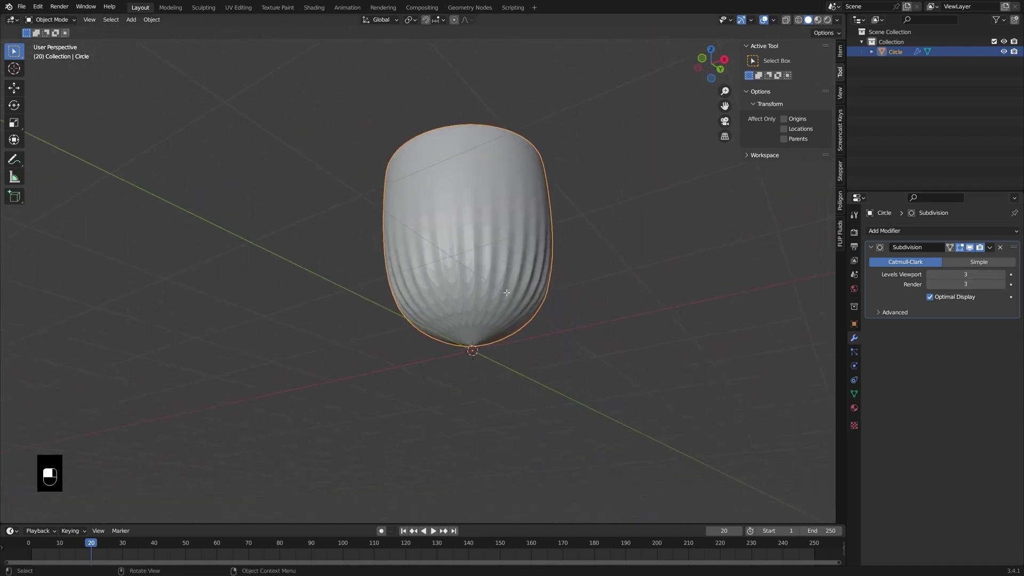
pyautogui.press('Tab')
pyautogui.hotkey('alt', 'a')
pyautogui.hotkey('ctrl', 'r')
pyautogui.click(526, 208)
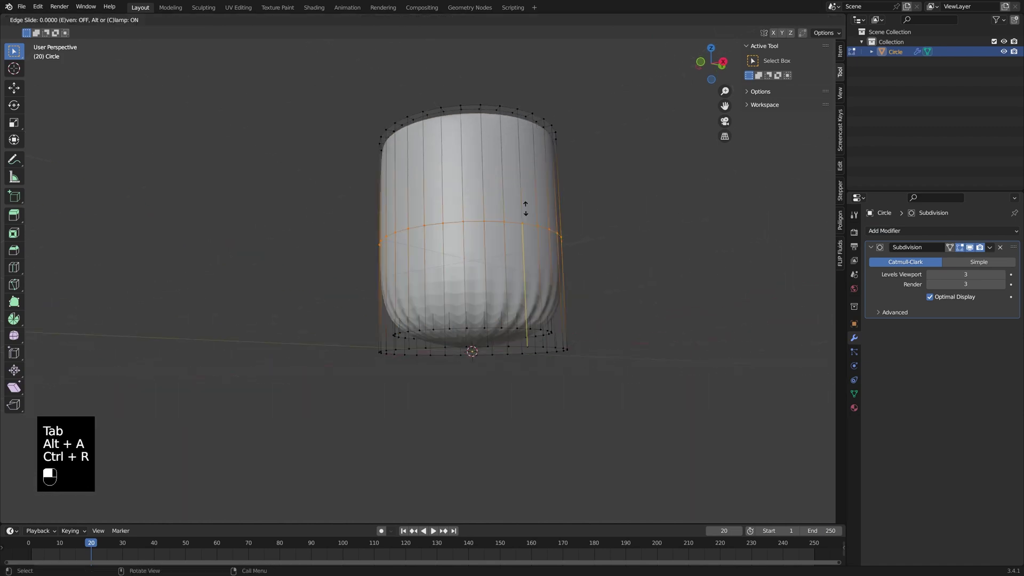
pyautogui.moveTo(526, 222); pyautogui.dragTo(525, 315)
pyautogui.click(526, 315)
# Inset the underside face of the glass twice, by about 0.155 m and then about 0.17 m
pyautogui.moveTo(526, 315); pyautogui.dragTo(525, 291, button='middle')
pyautogui.press('3')
pyautogui.click(509, 355)
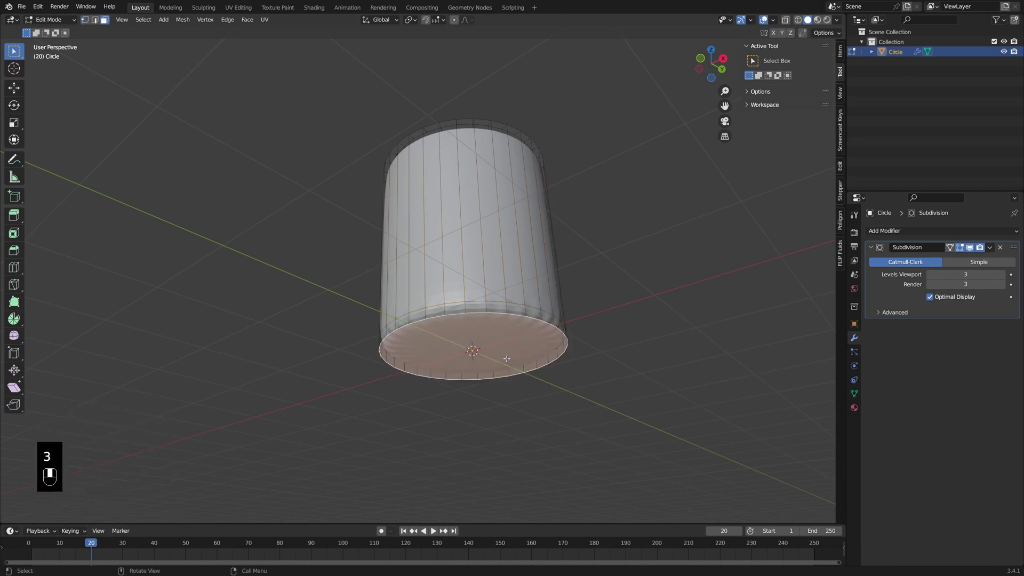
pyautogui.moveTo(507, 358); pyautogui.dragTo(604, 263, button='middle')
pyautogui.press('i')
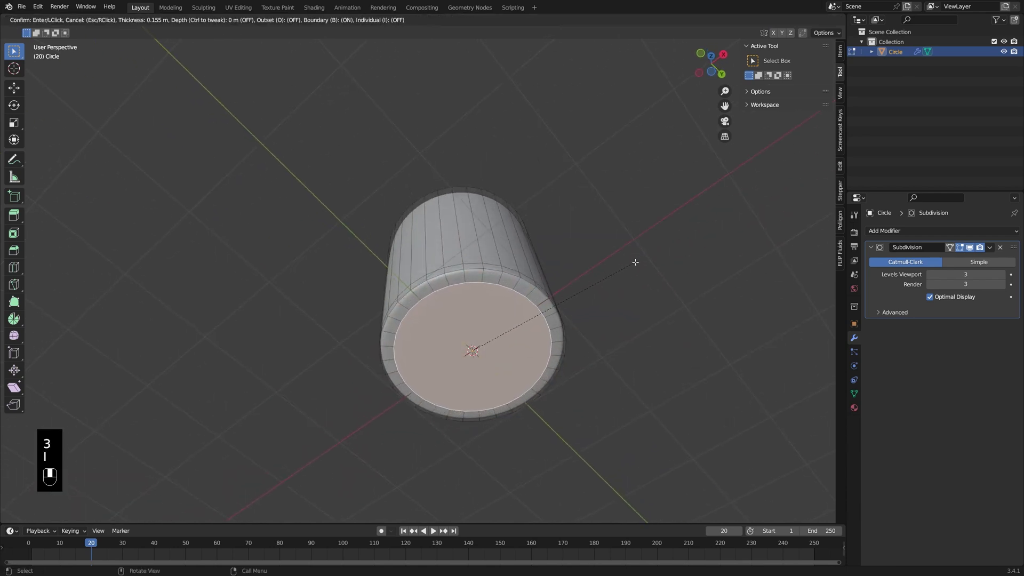
pyautogui.click(635, 262)
pyautogui.press('i')
pyautogui.click(618, 275)
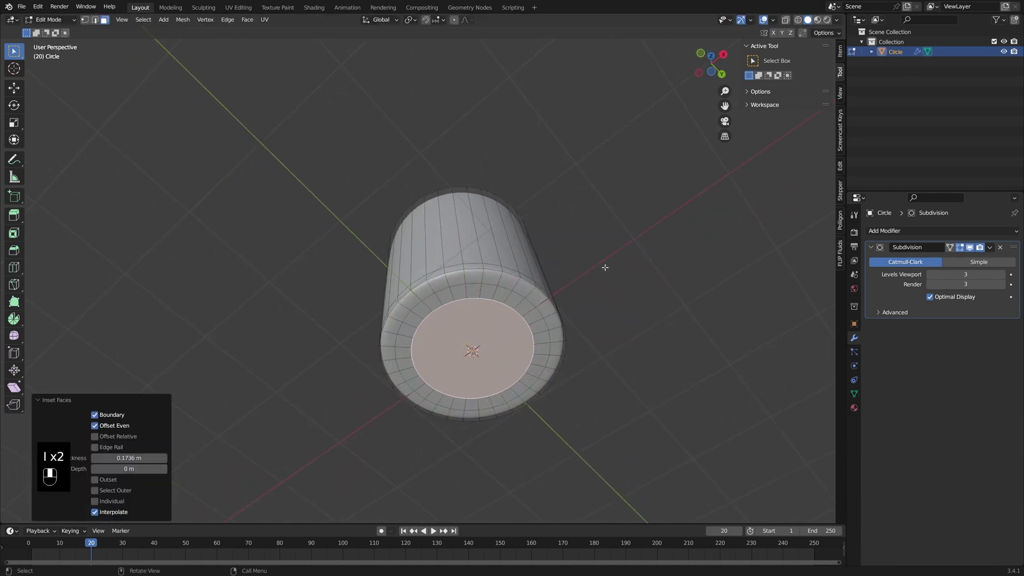
# Check the smoothed glass from inside and below, and inset the central underside face again by about 0.2 m
pyautogui.press('Tab')
pyautogui.moveTo(507, 297); pyautogui.dragTo(449, 307, button='middle')
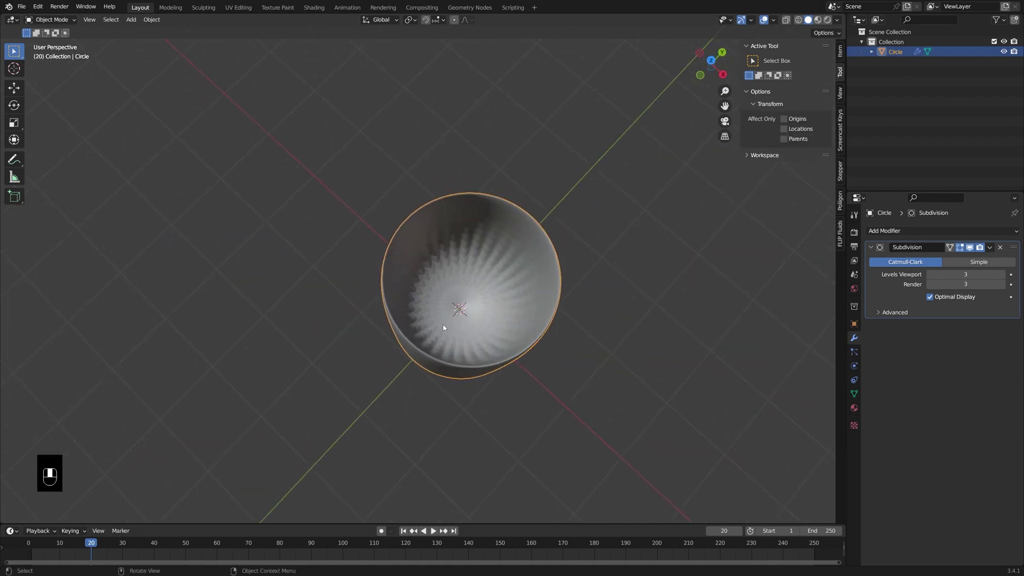
pyautogui.moveTo(466, 296); pyautogui.dragTo(505, 288, button='middle')
pyautogui.press('Tab')
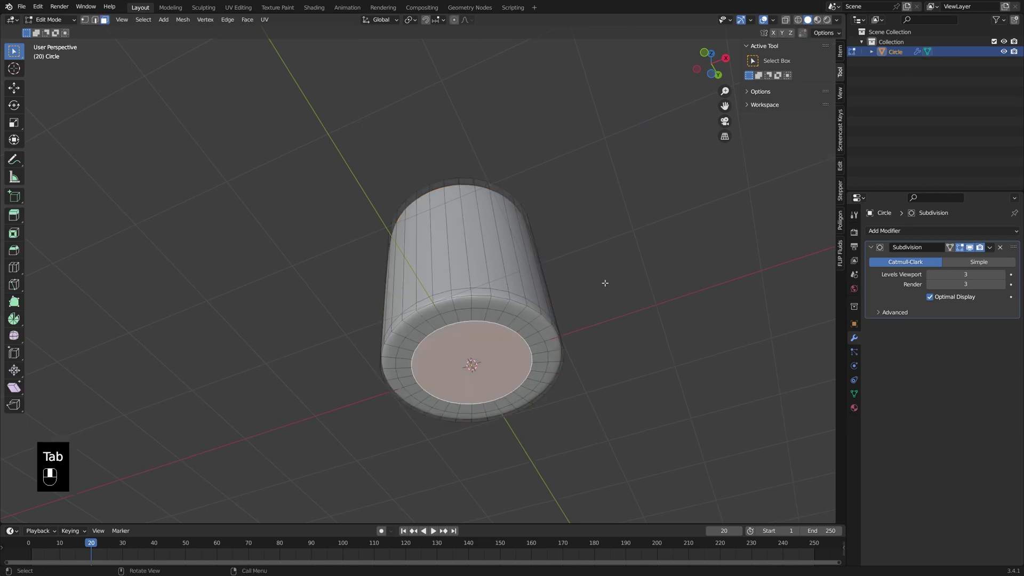
pyautogui.press('i')
pyautogui.click(587, 304)
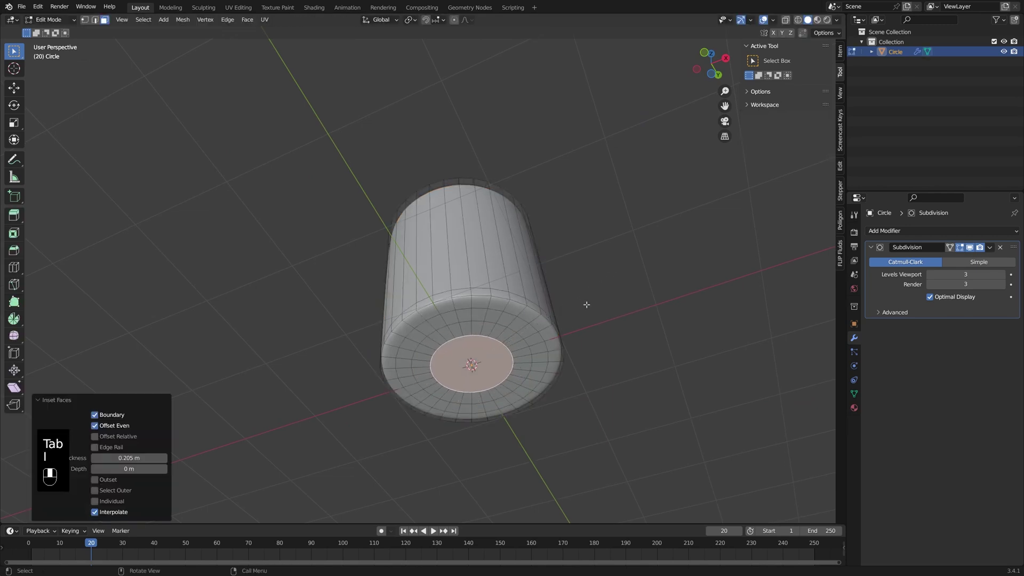
# Move the central underside face of the glass up along Z by about 0.14 m to hollow the base
pyautogui.press('g')
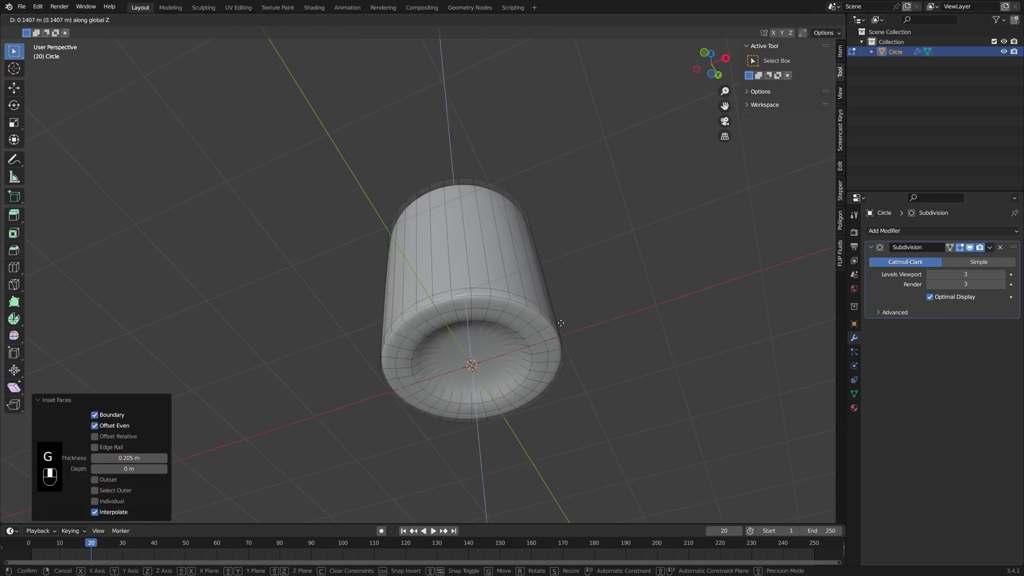
pyautogui.click(561, 323)
pyautogui.press('Tab')
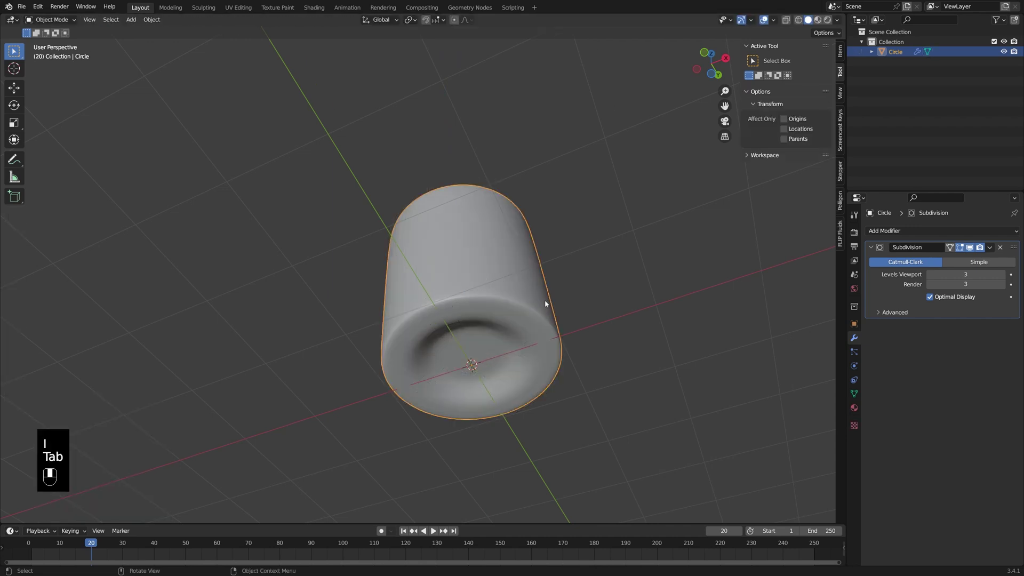
pyautogui.moveTo(545, 300); pyautogui.dragTo(480, 257, button='middle')
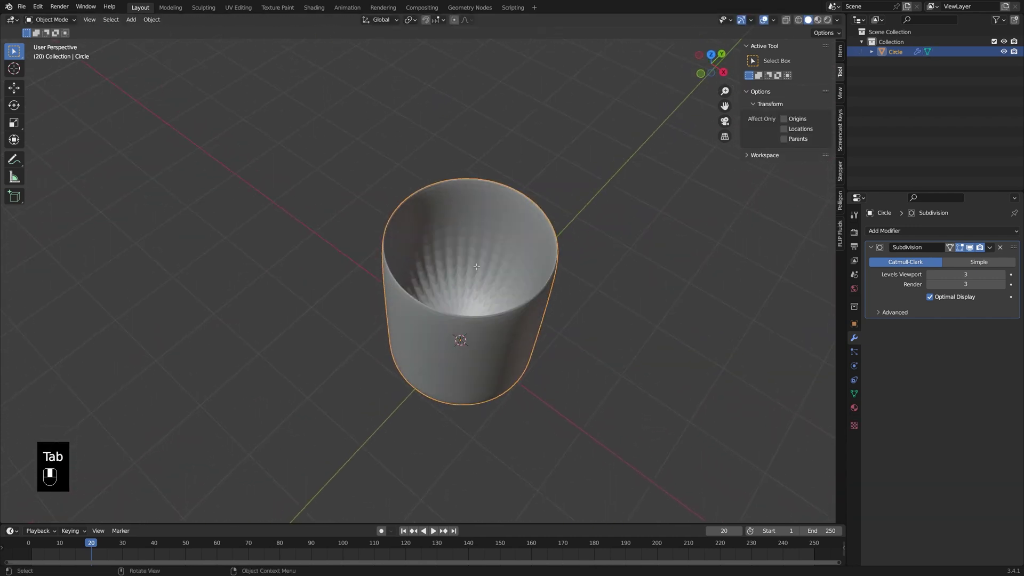
# Add a horizontal loop cut on the inner wall and another on the outer wall, sliding both up close to the rim
pyautogui.press('Tab')
pyautogui.hotkey('ctrl', 'r')
pyautogui.click(482, 250)
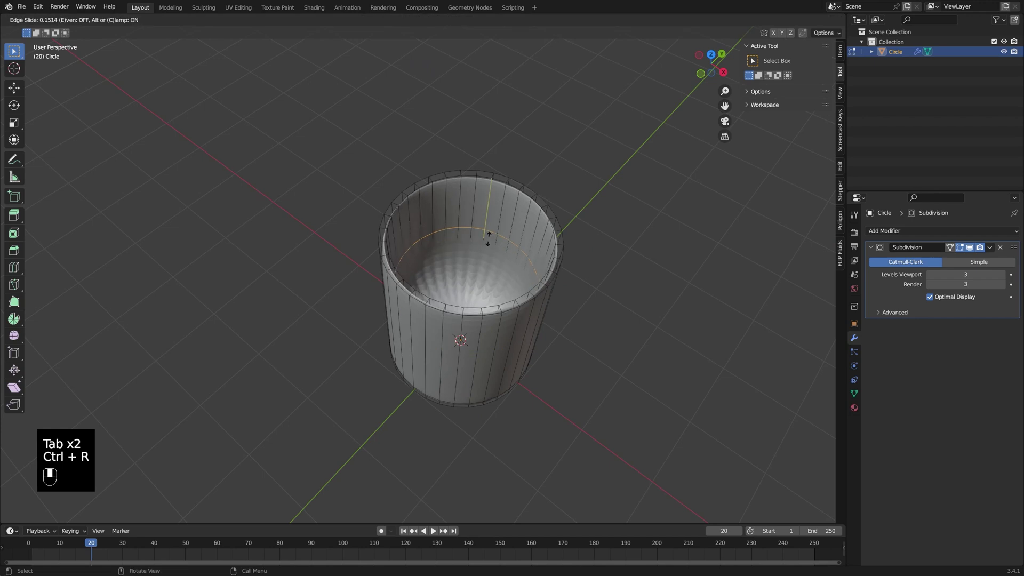
pyautogui.click(501, 201)
pyautogui.moveTo(500, 201); pyautogui.dragTo(506, 176, button='middle')
pyautogui.hotkey('ctrl', 'r')
pyautogui.click(514, 297)
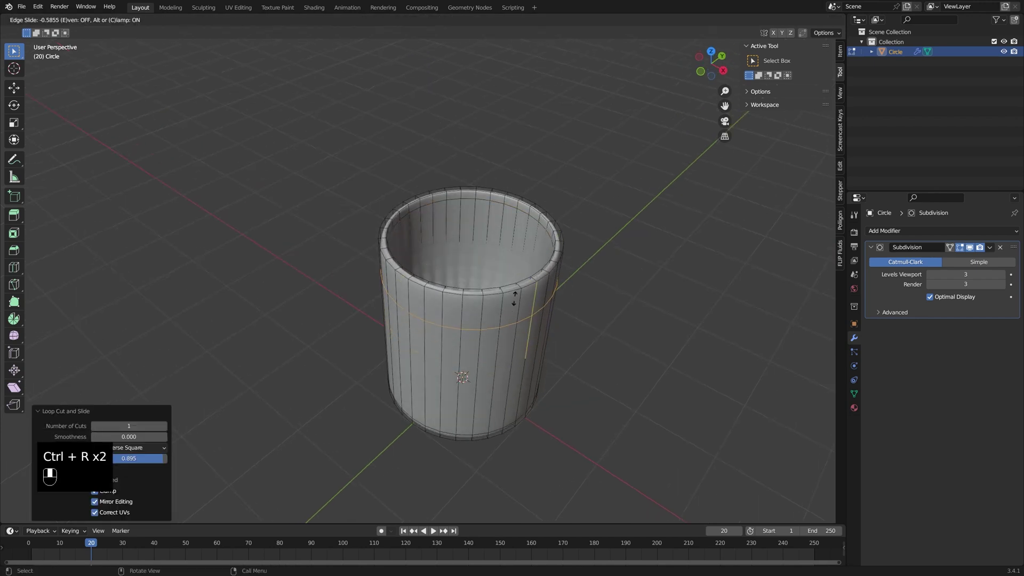
pyautogui.click(519, 278)
pyautogui.moveTo(519, 278); pyautogui.dragTo(496, 227, button='middle')
# Add a horizontal loop cut around the inner wall and slide it down close to the inner floor
pyautogui.hotkey('ctrl', 'r')
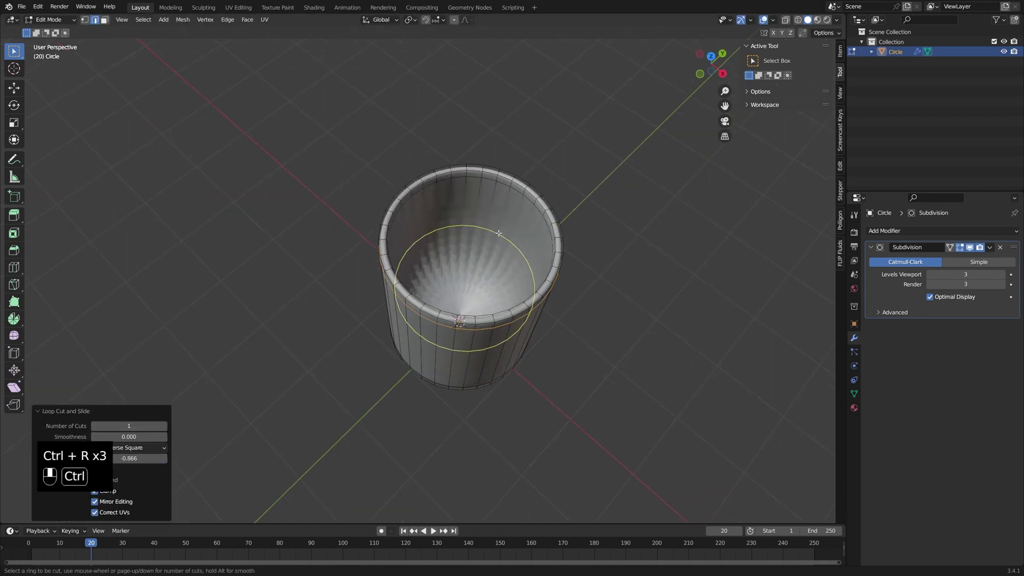
pyautogui.click(499, 224)
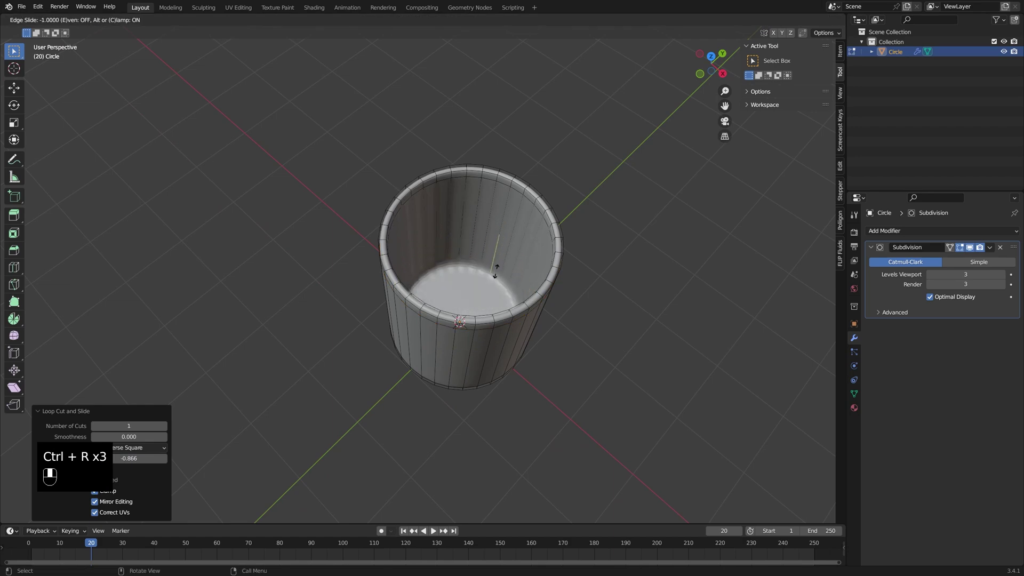
pyautogui.click(498, 263)
# Raise the inner floor of the glass along Z by about 0.12 m, using X-ray to see through the walls
pyautogui.press('3')
pyautogui.moveTo(498, 263); pyautogui.dragTo(490, 291, button='middle')
pyautogui.hotkey('alt', 'z')
pyautogui.press('g')
pyautogui.press('z')
pyautogui.click(494, 219)
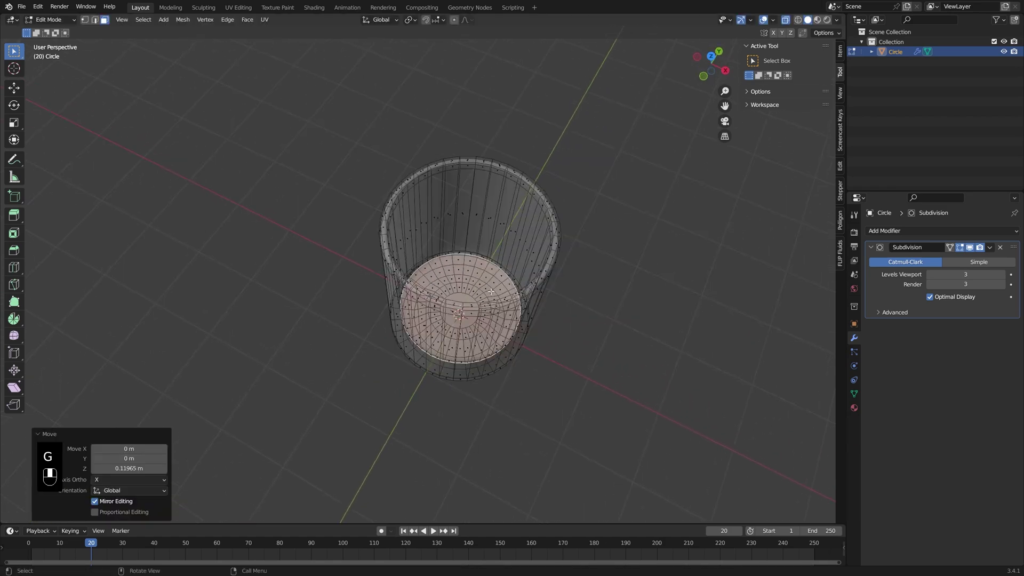
# Inset the inner floor face of the glass three times, the first by about 0.14 m
pyautogui.hotkey('alt', 'z')
pyautogui.scroll(4, 506, 283)
pyautogui.press('i')
pyautogui.click(512, 288)
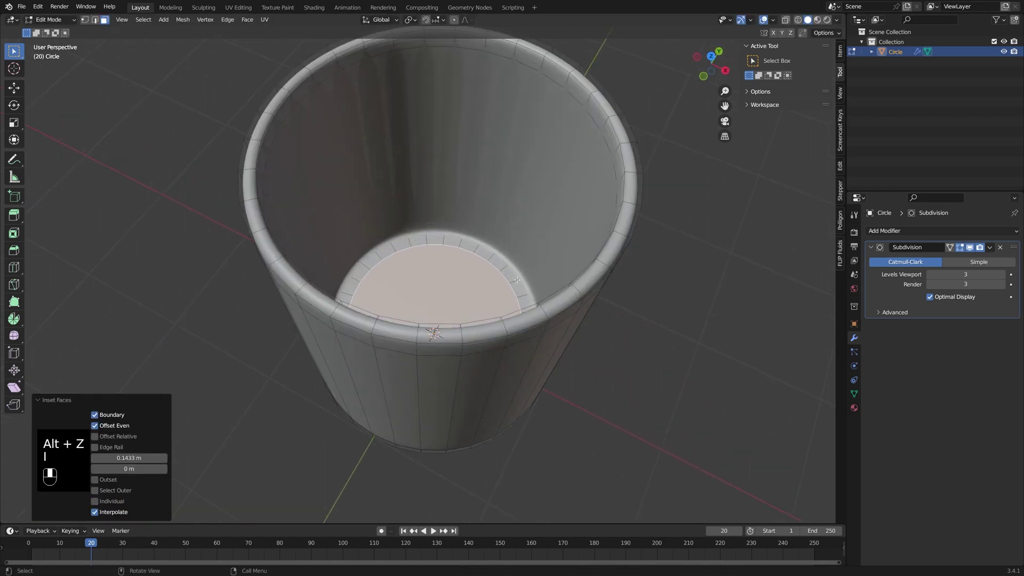
pyautogui.press('i')
pyautogui.click(494, 301)
pyautogui.press('i')
pyautogui.click(496, 300)
# Examine the glass profile in wireframe, toggling the subdivision modifier's Optimal Display off and on, and check its shape in solid view
pyautogui.moveTo(496, 300); pyautogui.dragTo(505, 272, button='middle')
pyautogui.press('Tab')
pyautogui.press('z')
pyautogui.scroll(-3, 309, 289)
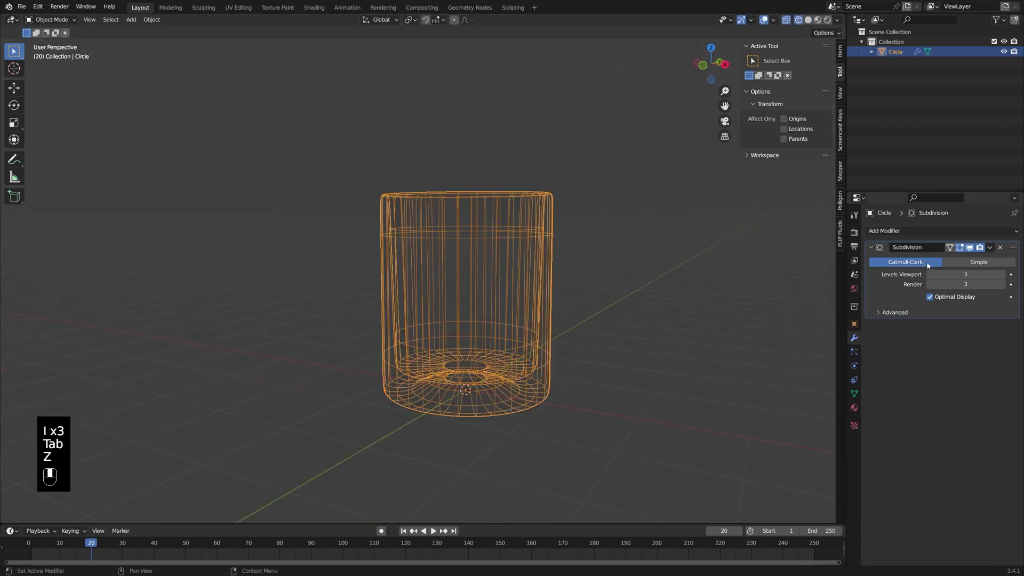
pyautogui.click(929, 297)
pyautogui.moveTo(640, 267); pyautogui.dragTo(819, 273, button='middle')
pyautogui.moveTo(941, 305); pyautogui.dragTo(496, 320, button='middle')
pyautogui.click(930, 297)
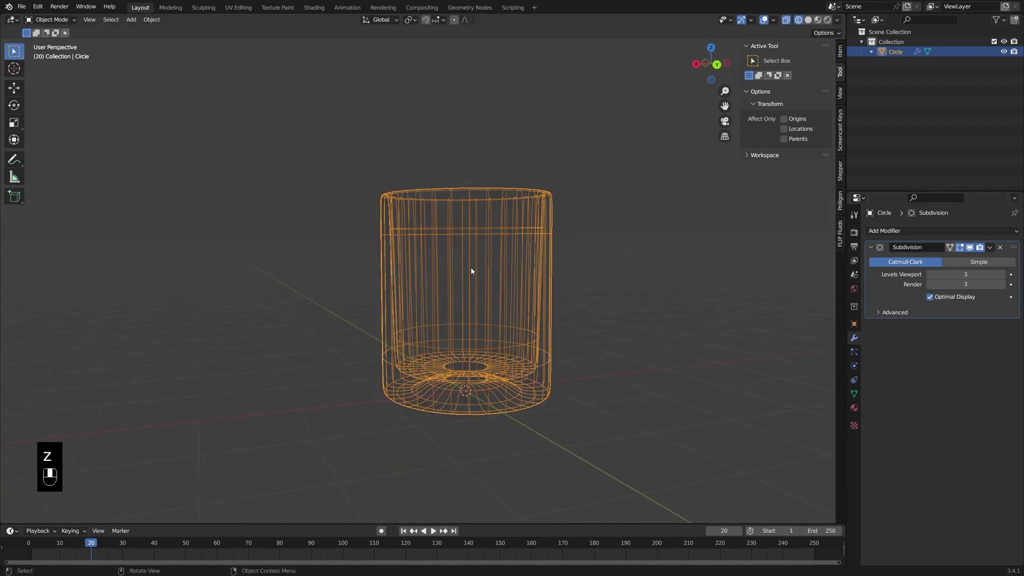
pyautogui.press('z')
pyautogui.moveTo(505, 249)
pyautogui.mouseDown(button='middle')
pyautogui.moveTo(519, 359)
pyautogui.moveTo(640, 236)
pyautogui.moveTo(546, 263)
pyautogui.moveTo(482, 252)
pyautogui.moveTo(513, 309)
pyautogui.moveTo(526, 245)
pyautogui.moveTo(507, 235)
pyautogui.moveTo(501, 245)
pyautogui.moveTo(503, 260)
pyautogui.moveTo(532, 208)
pyautogui.moveTo(505, 260)
pyautogui.moveTo(504, 326)
pyautogui.moveTo(502, 251)
pyautogui.moveTo(477, 261)
pyautogui.mouseUp(button='middle')
pyautogui.scroll(4, 502, 260)
pyautogui.scroll(-2, 537, 257)
pyautogui.scroll(-3, 507, 266)
# Add a centred horizontal loop cut around the outer wall and bevel it by about 0.86 m into a wide band
pyautogui.press('Tab')
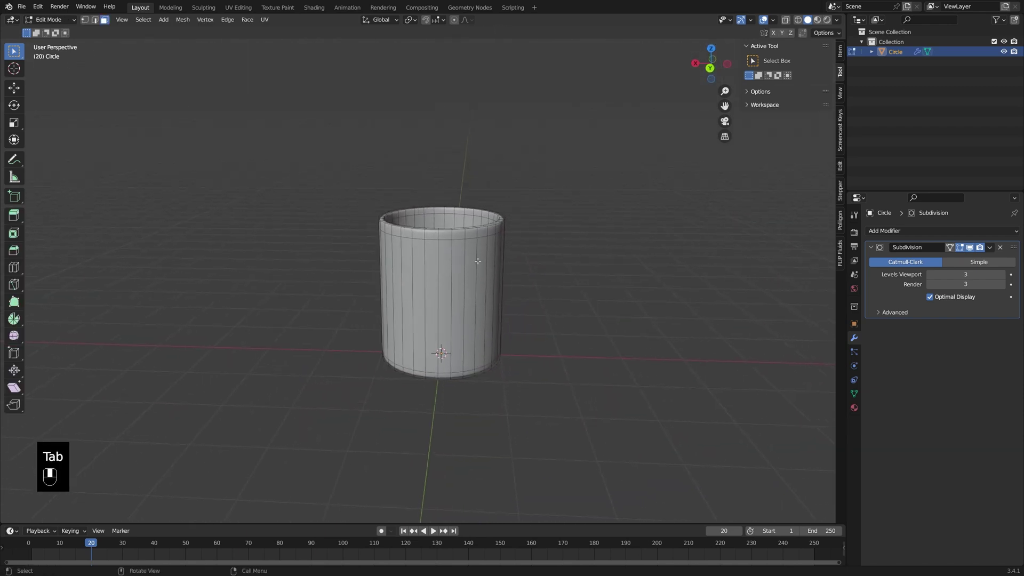
pyautogui.hotkey('ctrl', 'r')
pyautogui.click(461, 324)
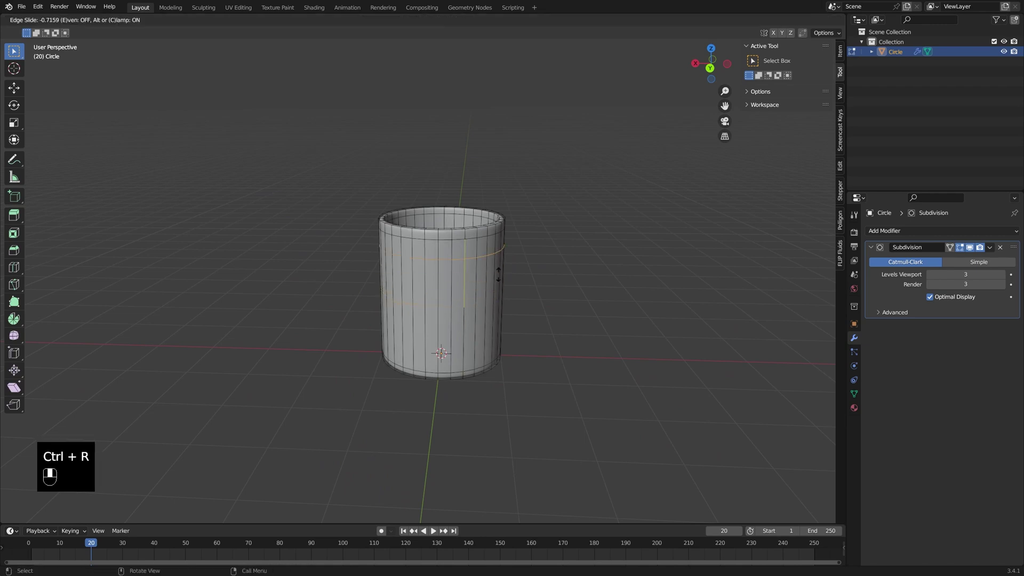
pyautogui.click(500, 302)
pyautogui.hotkey('ctrl', 'b')
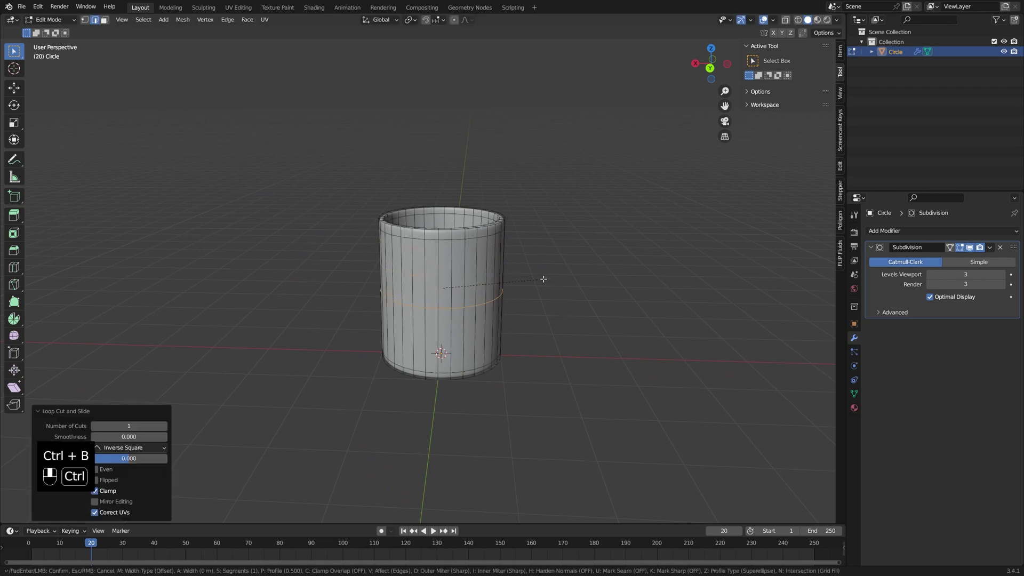
pyautogui.click(599, 294)
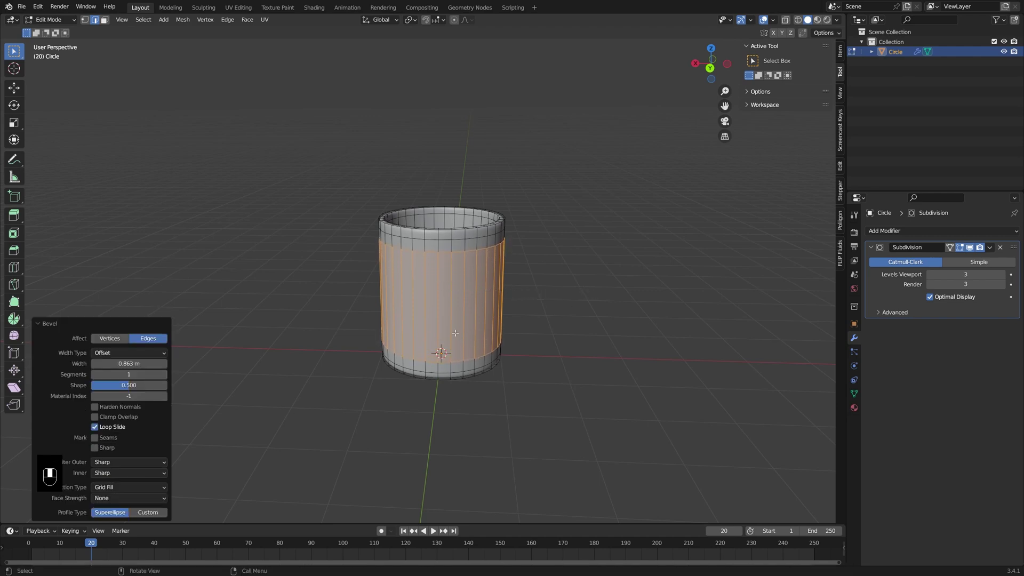
# Select the ring of faces in the wide outer band and apply Checker Deselect with 1 deselected and 1 selected
pyautogui.moveTo(459, 324); pyautogui.dragTo(533, 321, button='middle')
pyautogui.press('3')
pyautogui.keyDown('alt'); pyautogui.click(454, 312); pyautogui.keyUp('alt')
pyautogui.press('F3')
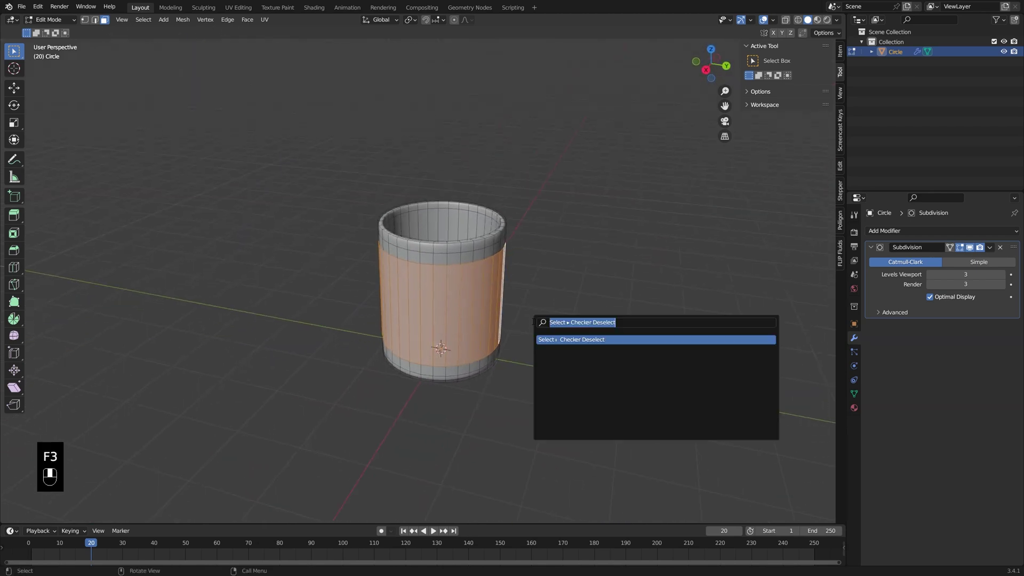
pyautogui.write('chec')
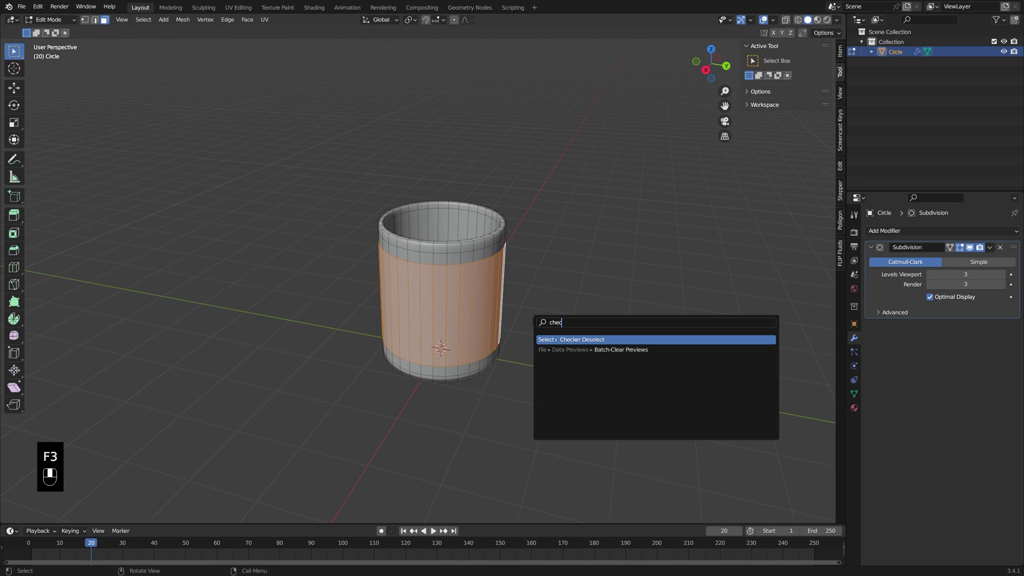
pyautogui.press('Return')
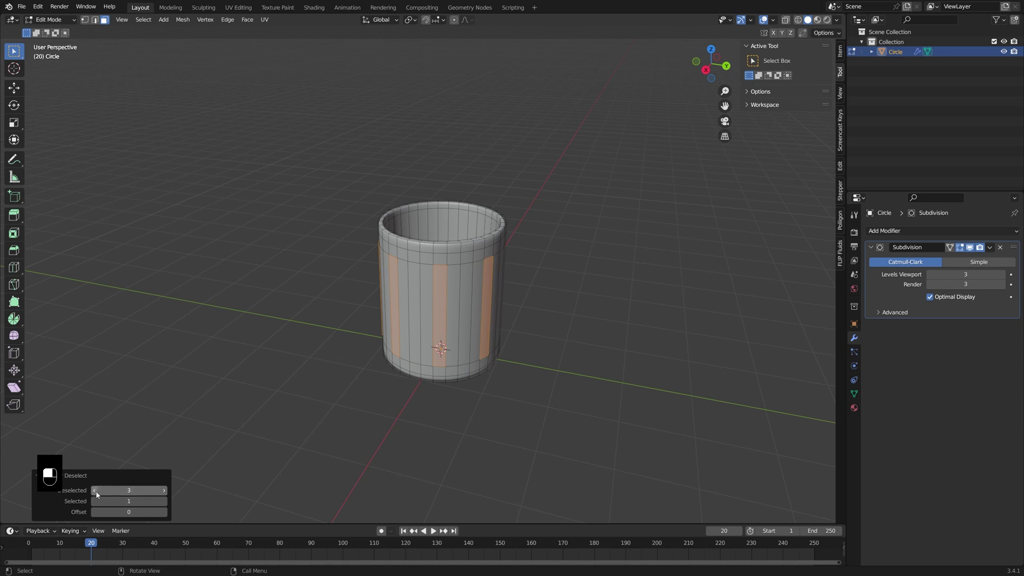
pyautogui.moveTo(499, 306); pyautogui.dragTo(433, 295, button='middle')
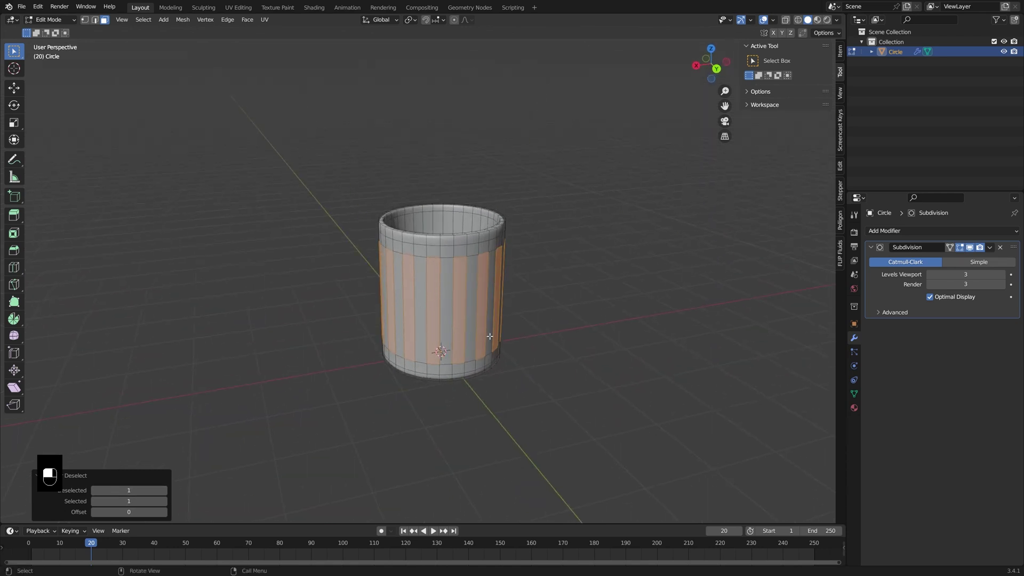
# Extrude the alternating faces in place and scale them outward by about 1.2 in X and Y to form vertical ribs
pyautogui.press('e')
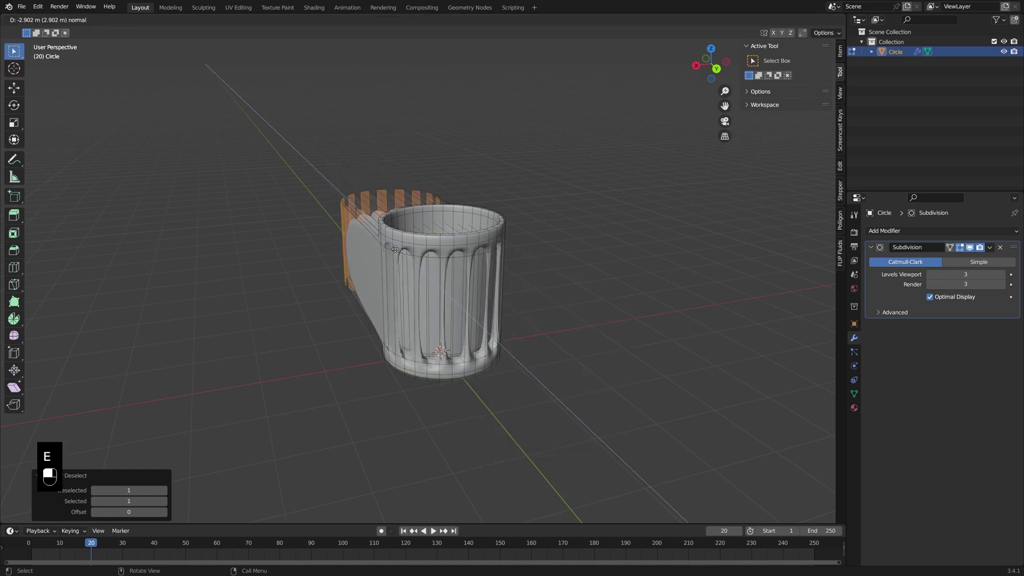
pyautogui.rightClick(598, 355)
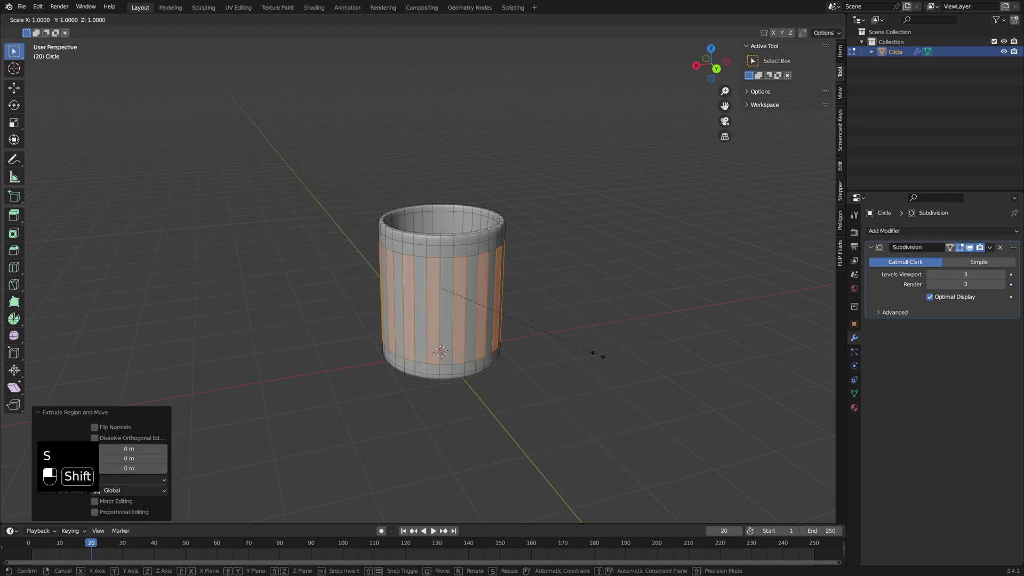
pyautogui.click(623, 382)
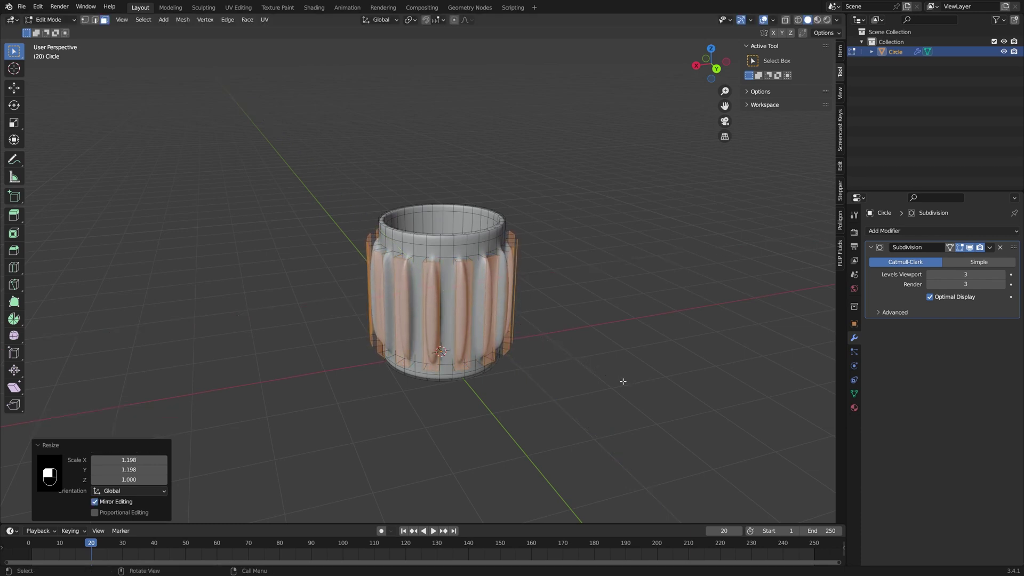
pyautogui.press('Tab')
pyautogui.moveTo(540, 366); pyautogui.dragTo(413, 321, button='middle')
pyautogui.press('Tab')
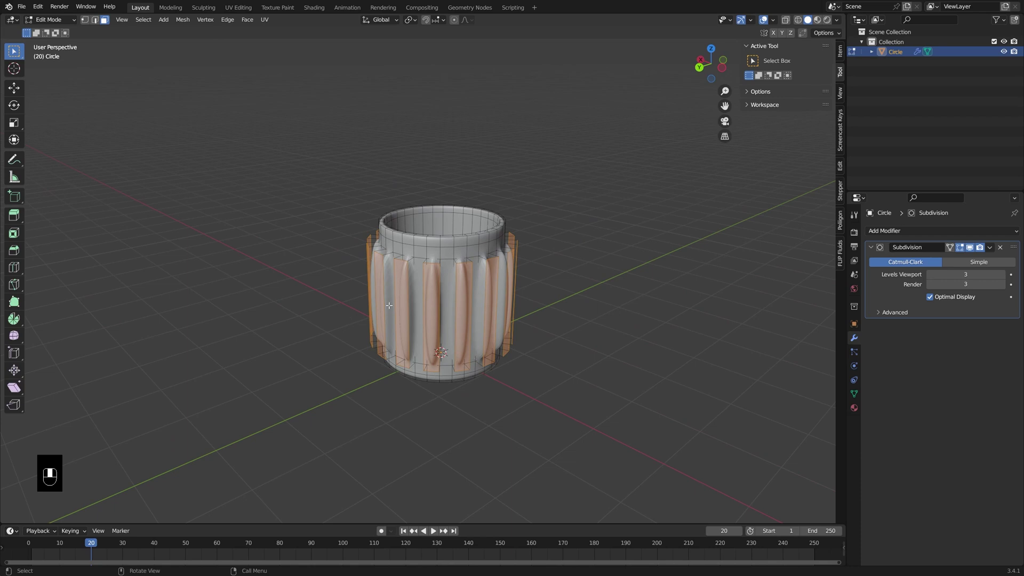
# Add two horizontal loop cuts around the ribs, one close to their upper ends and one close to their lower ends
pyautogui.moveTo(521, 330); pyautogui.dragTo(538, 303, button='middle')
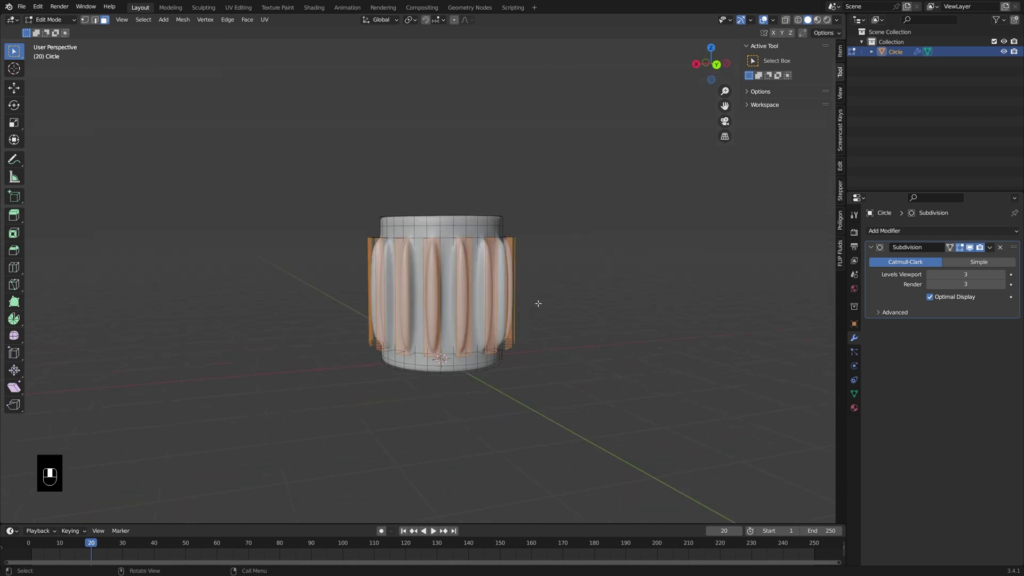
pyautogui.moveTo(482, 286); pyautogui.dragTo(479, 248, button='middle')
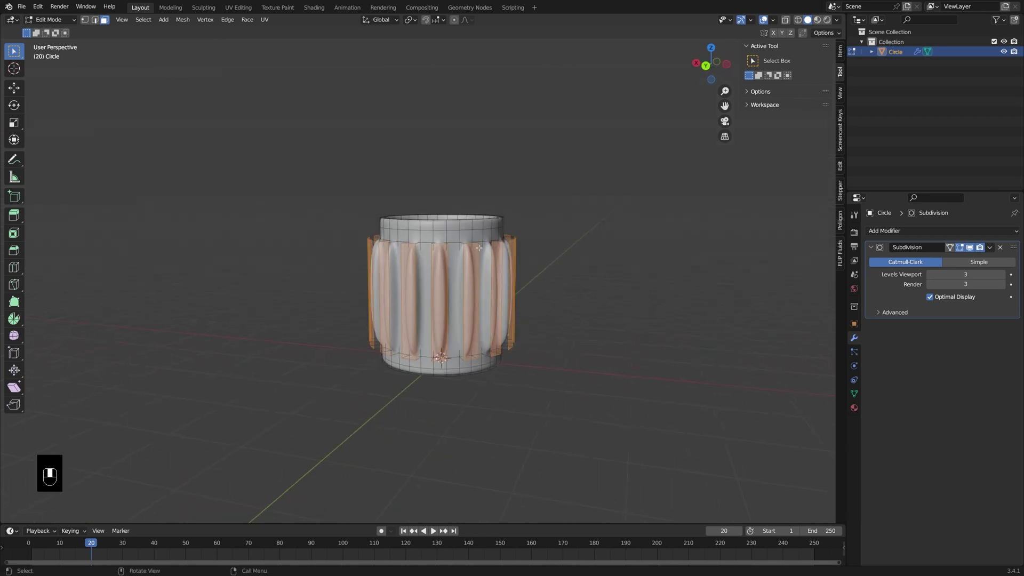
pyautogui.click(439, 324)
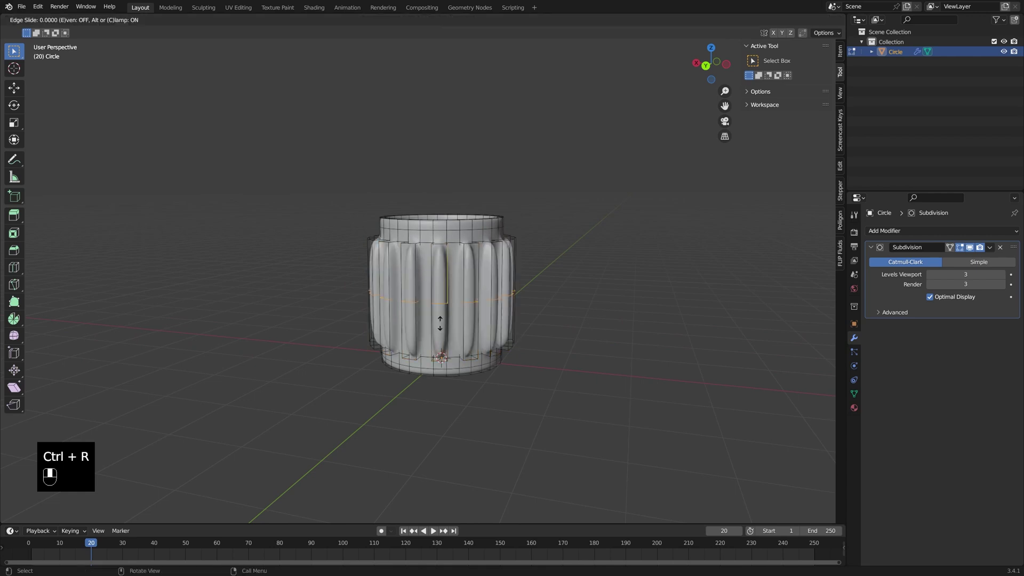
pyautogui.click(446, 279)
pyautogui.hotkey('ctrl', 'r')
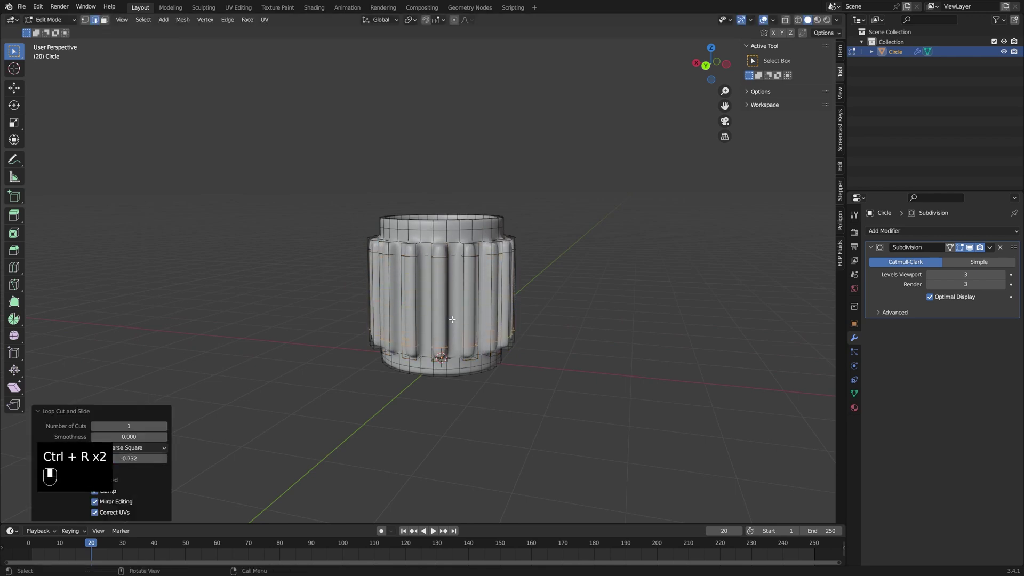
pyautogui.moveTo(452, 319)
pyautogui.mouseDown(button='middle')
pyautogui.moveTo(556, 268)
pyautogui.moveTo(533, 224)
pyautogui.moveTo(529, 353)
pyautogui.moveTo(622, 442)
pyautogui.moveTo(553, 350)
pyautogui.moveTo(245, 320)
pyautogui.moveTo(258, 426)
pyautogui.moveTo(446, 312)
pyautogui.mouseUp(button='middle')
pyautogui.press('Tab')
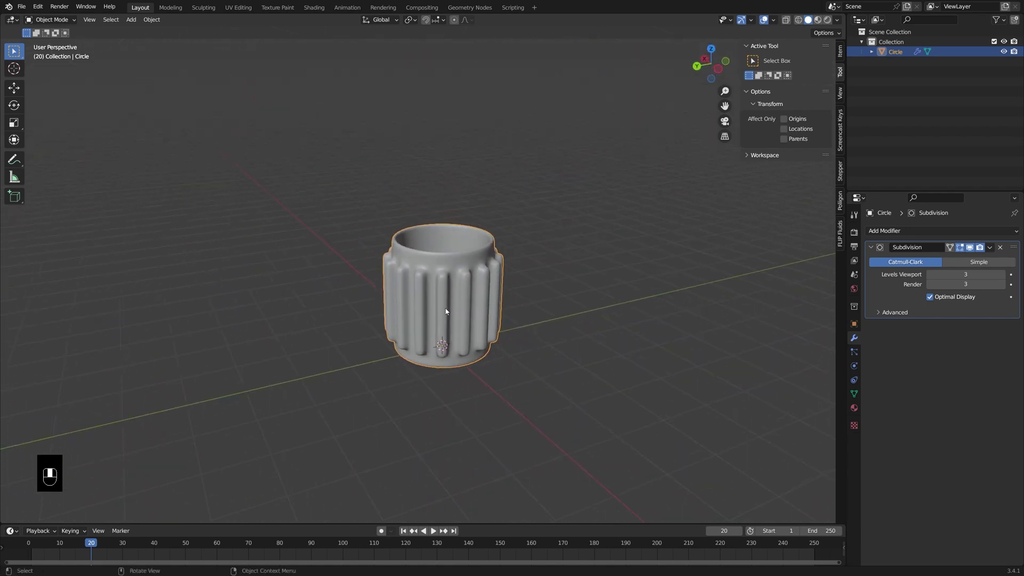
# Raise the upper section of the glass along Z, scale it up by about 1.17, and lower it by about 0.145 m
pyautogui.scroll(2, 448, 309)
pyautogui.press('Tab')
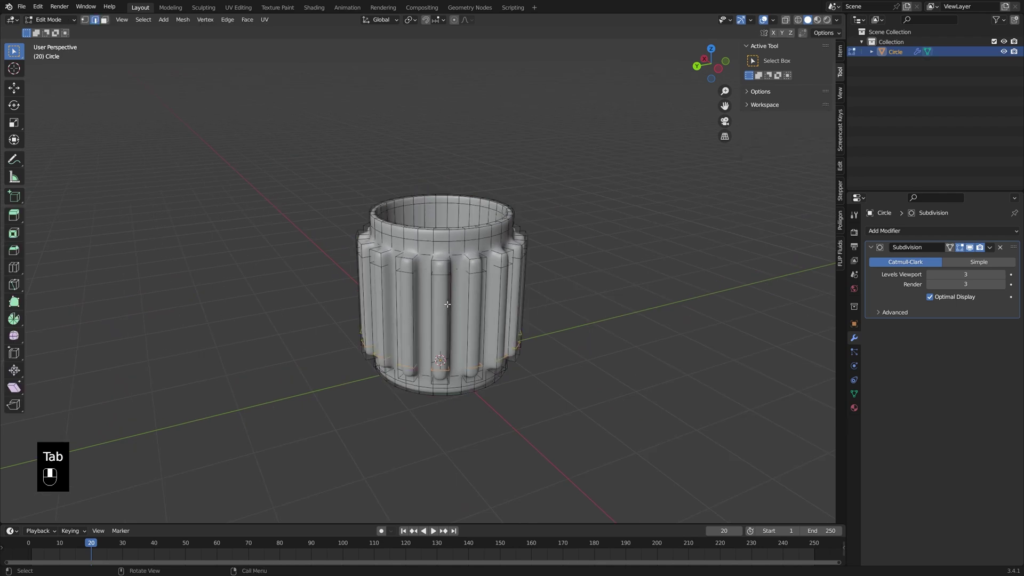
pyautogui.press('KP_1')
pyautogui.hotkey('alt', 'z')
pyautogui.press('1')
pyautogui.hotkey('alt', 'a')
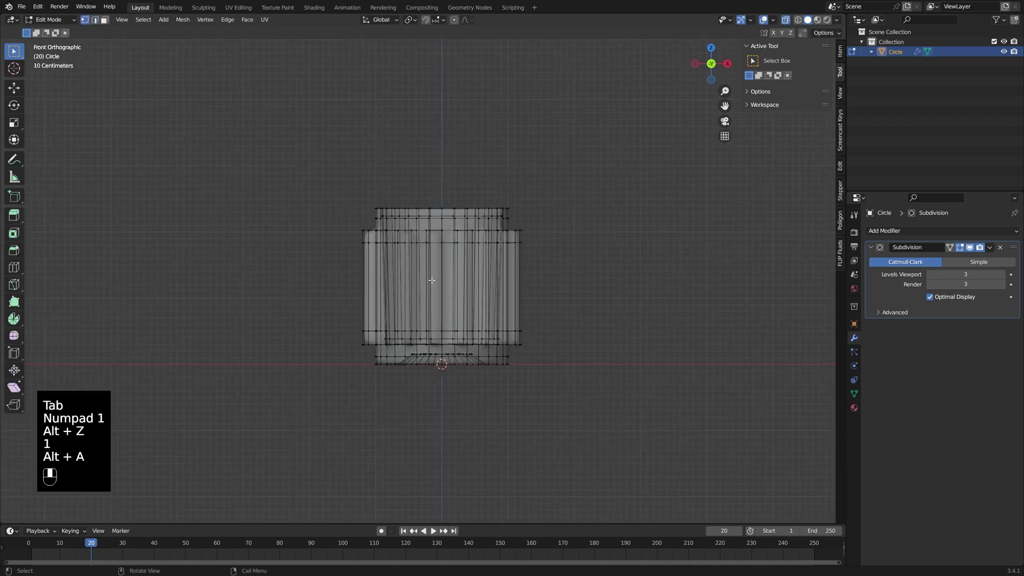
pyautogui.moveTo(274, 137); pyautogui.dragTo(695, 323)
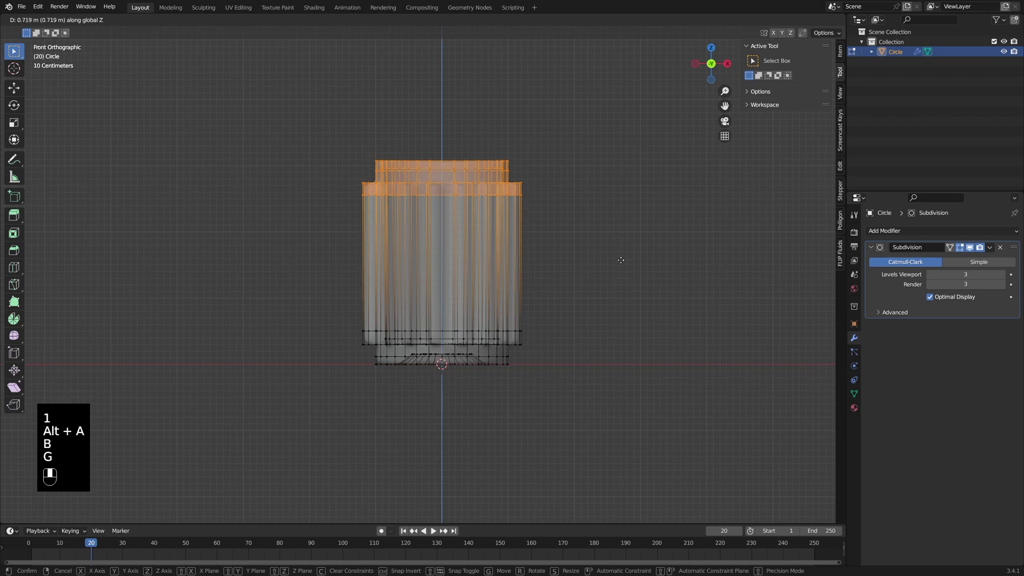
pyautogui.click(613, 256)
pyautogui.press('s')
pyautogui.click(644, 249)
pyautogui.press('g')
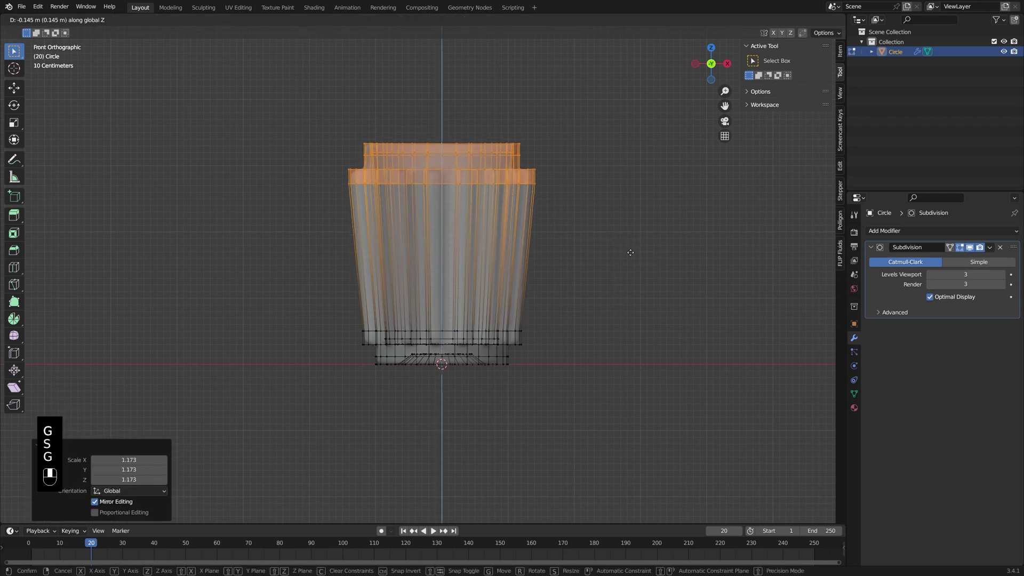
pyautogui.click(631, 252)
# Add a centred horizontal loop cut around the middle of the ribbed wall
pyautogui.press('Tab')
pyautogui.moveTo(631, 251); pyautogui.dragTo(483, 288, button='middle')
pyautogui.hotkey('alt', 'z')
pyautogui.press('Tab')
pyautogui.hotkey('alt', 'z')
pyautogui.hotkey('alt', 'z')
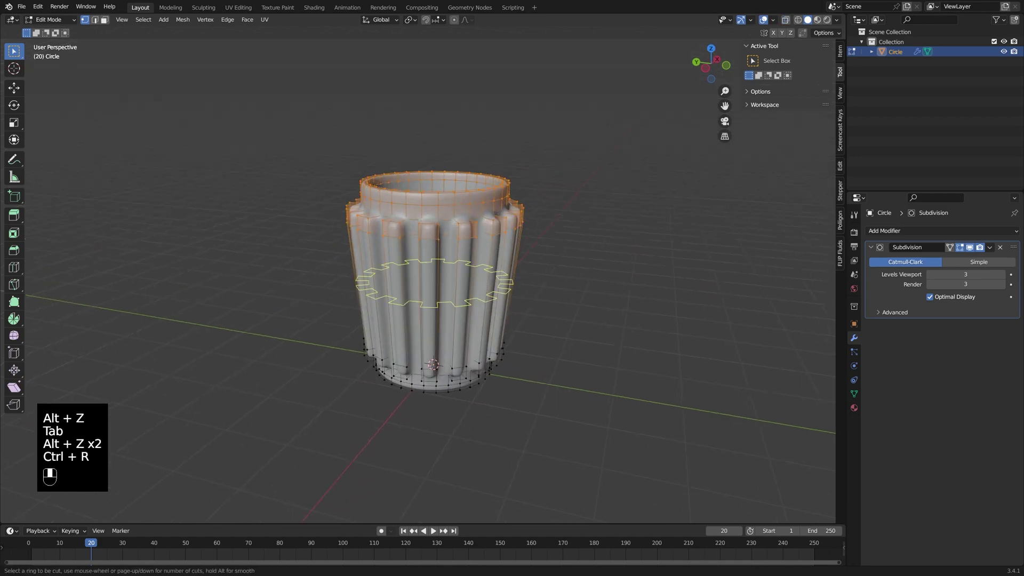
pyautogui.click(556, 279)
pyautogui.rightClick(556, 279)
# Try twisting the ribs by rotating the middle edge loop about the Z axis, and undo the rotation
pyautogui.press('z')
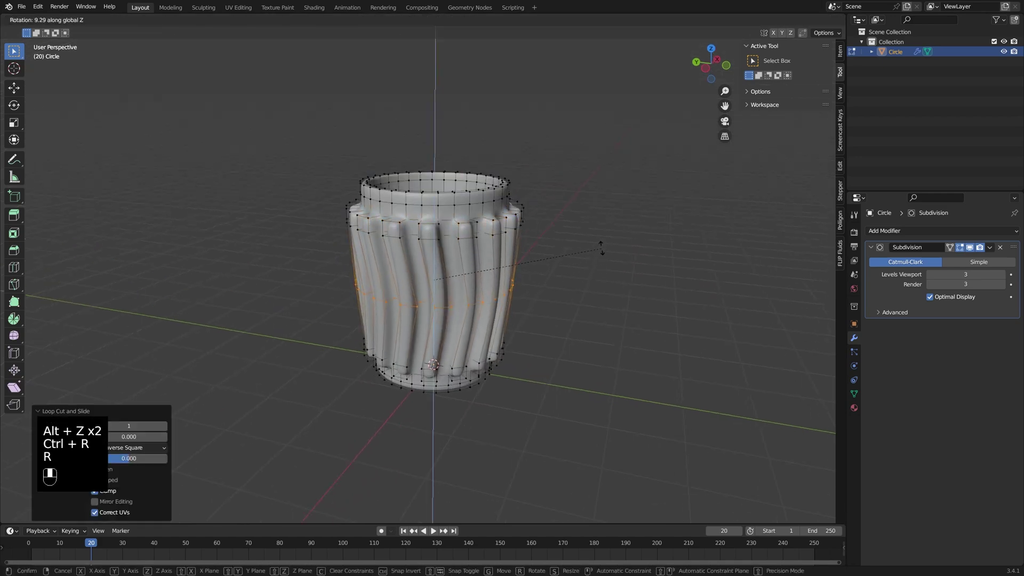
pyautogui.click(597, 216)
pyautogui.press('Tab')
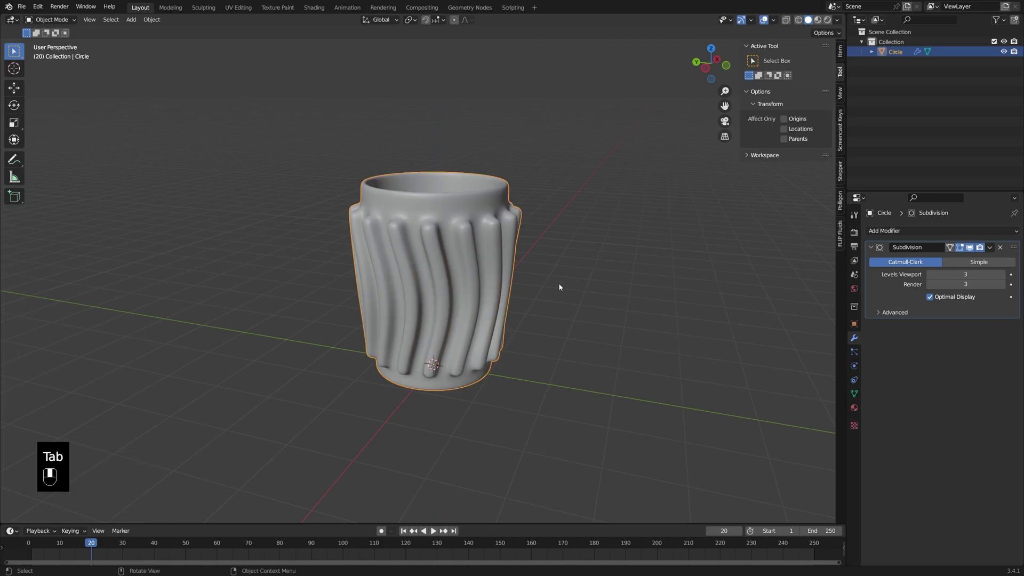
pyautogui.moveTo(659, 262); pyautogui.dragTo(497, 295, button='middle')
pyautogui.hotkey('ctrl', 'z')
pyautogui.hotkey('ctrl', 'z')
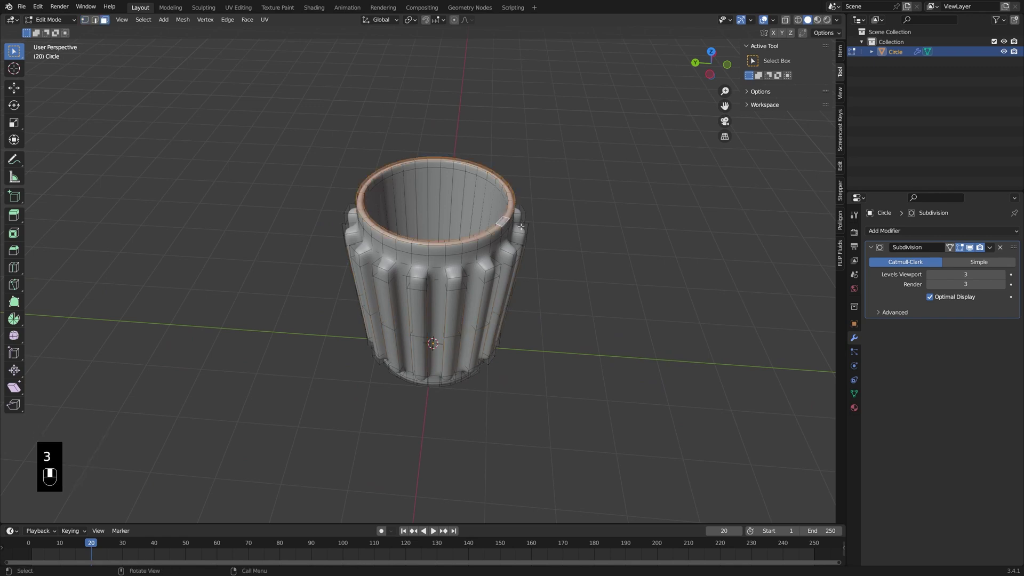
# Extrude the rim's face loop upward by about 0.18 m and scale it out by about 1.16 to form a flared lip
pyautogui.press('e')
pyautogui.click(523, 217)
pyautogui.press('s')
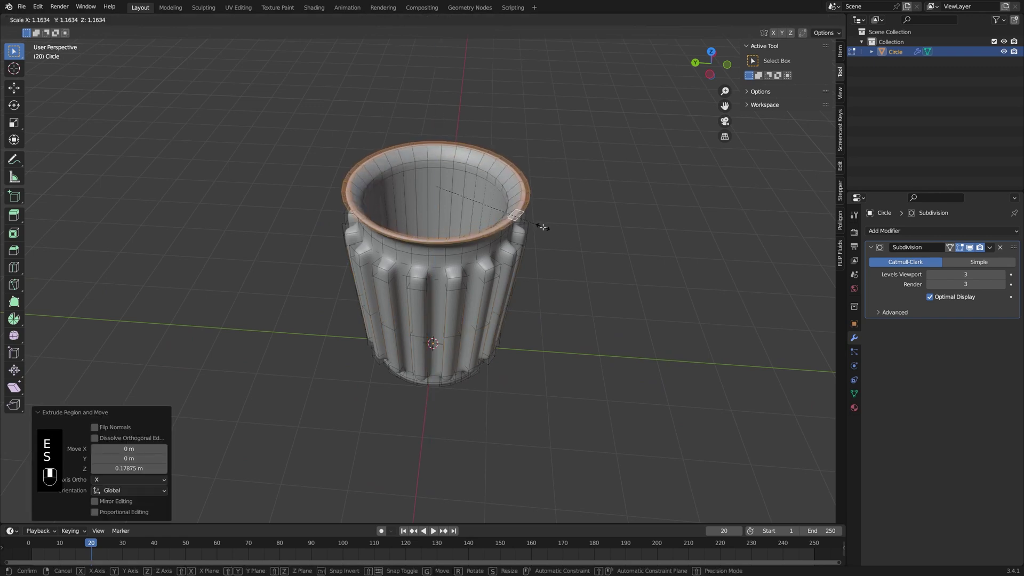
pyautogui.click(542, 227)
# Apply smooth shading to the ribbed glass and inspect it from several sides
pyautogui.press('Tab')
pyautogui.moveTo(536, 259); pyautogui.dragTo(504, 309, button='middle')
pyautogui.rightClick(480, 250)
pyautogui.click(481, 251)
pyautogui.moveTo(504, 308); pyautogui.dragTo(446, 297, button='middle')
pyautogui.scroll(2, 475, 295)
pyautogui.moveTo(446, 297); pyautogui.dragTo(532, 277, button='middle')
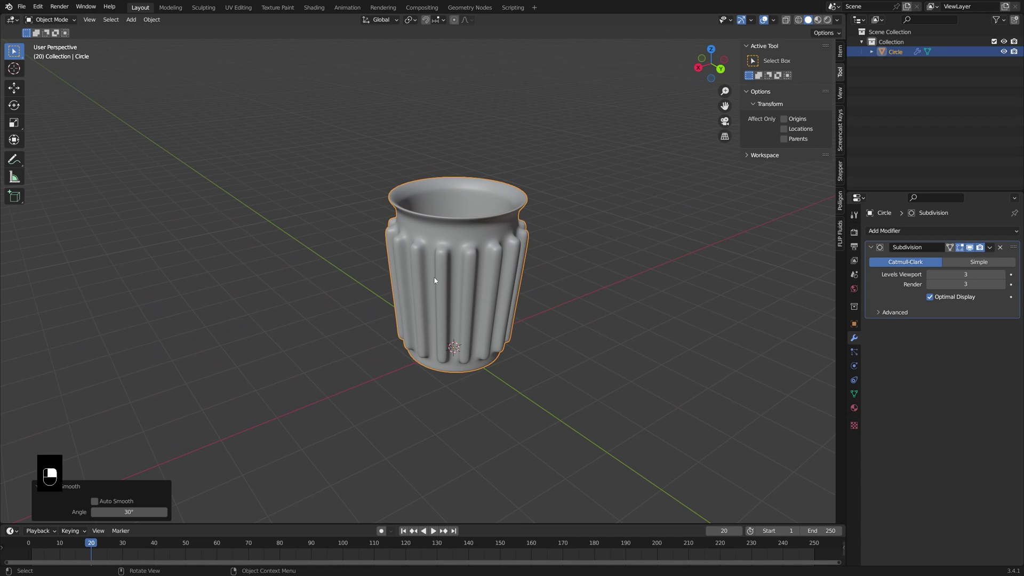
pyautogui.moveTo(436, 274); pyautogui.dragTo(398, 293, button='middle')
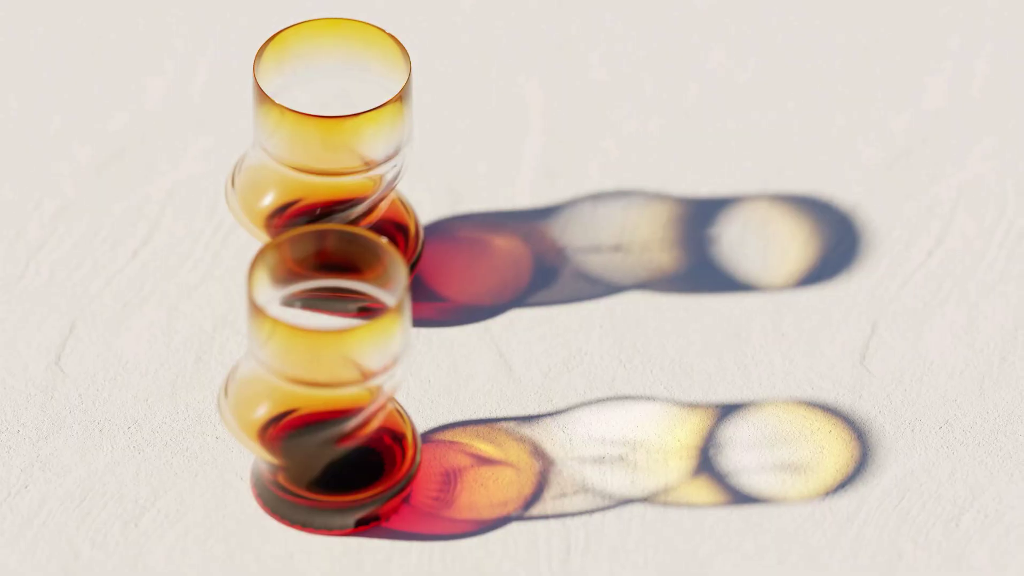